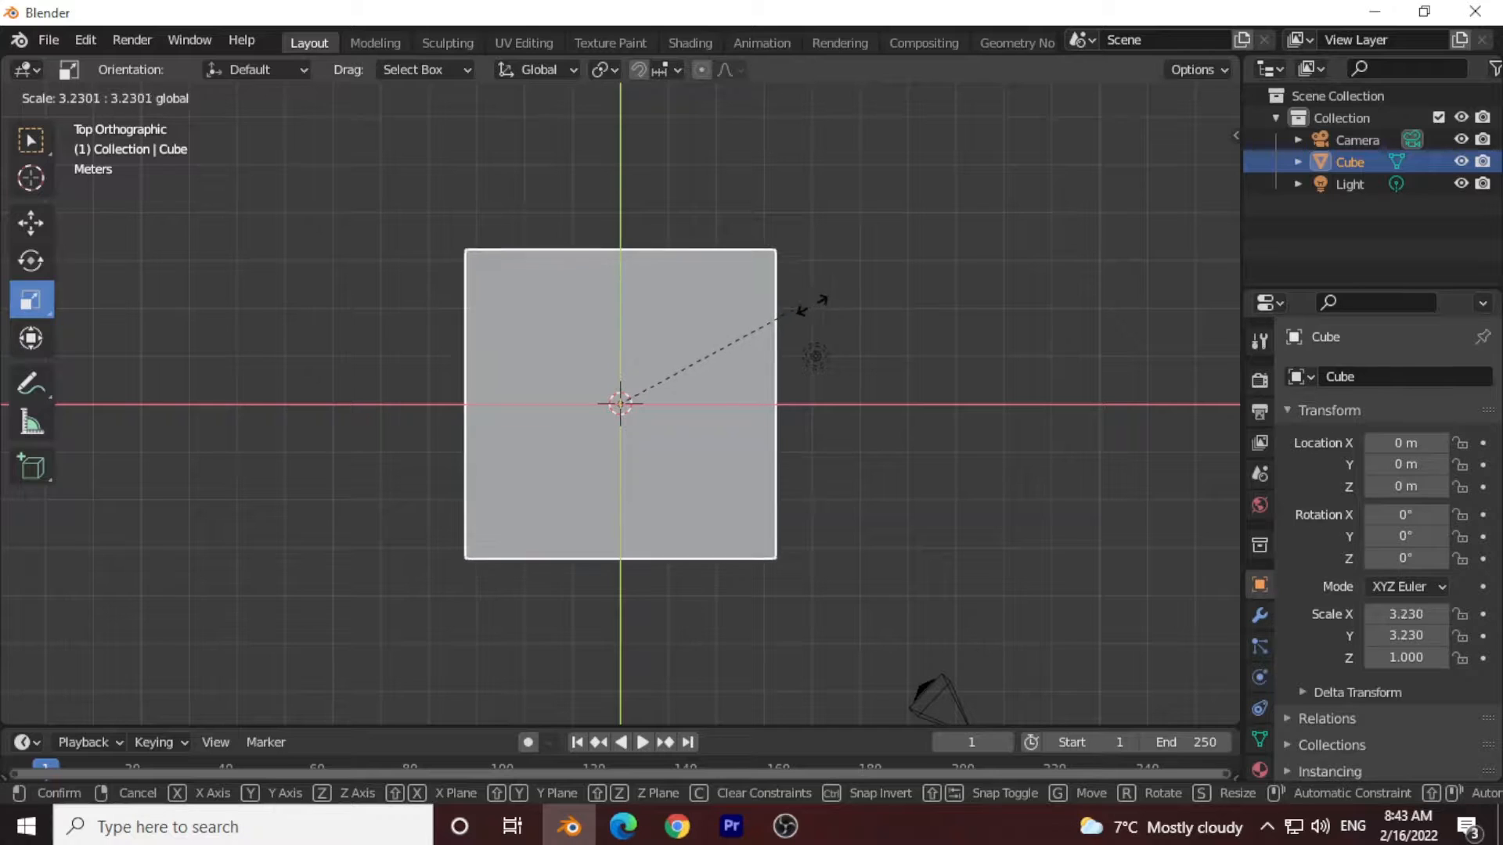
Flatten the widened cube into a thin slab with a Z scale of about 0.176.
left_click_drag(1151, 192, 1100, 98)
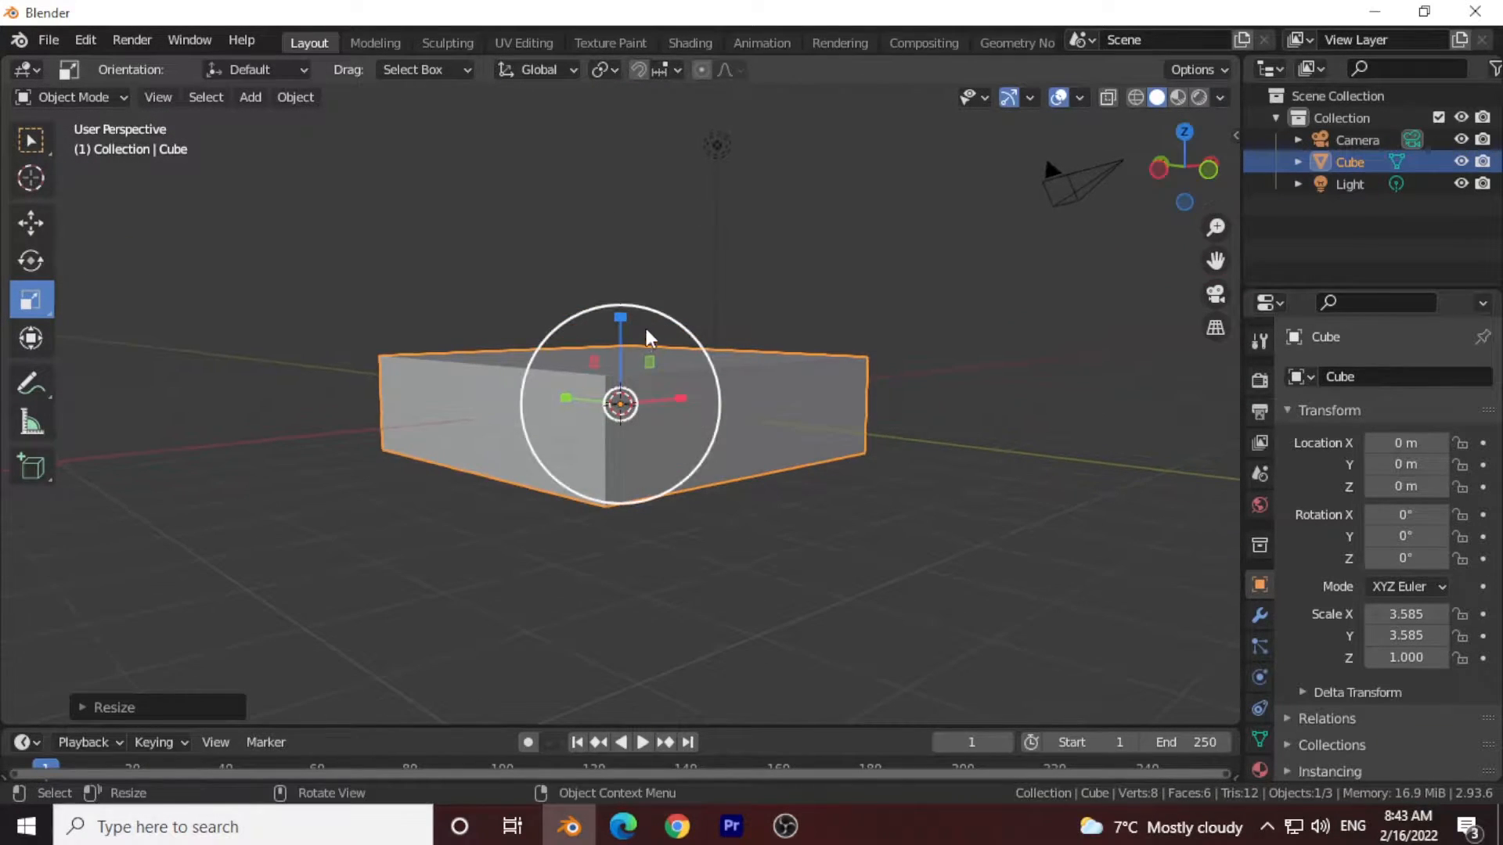
left_click_drag(620, 307, 618, 395)
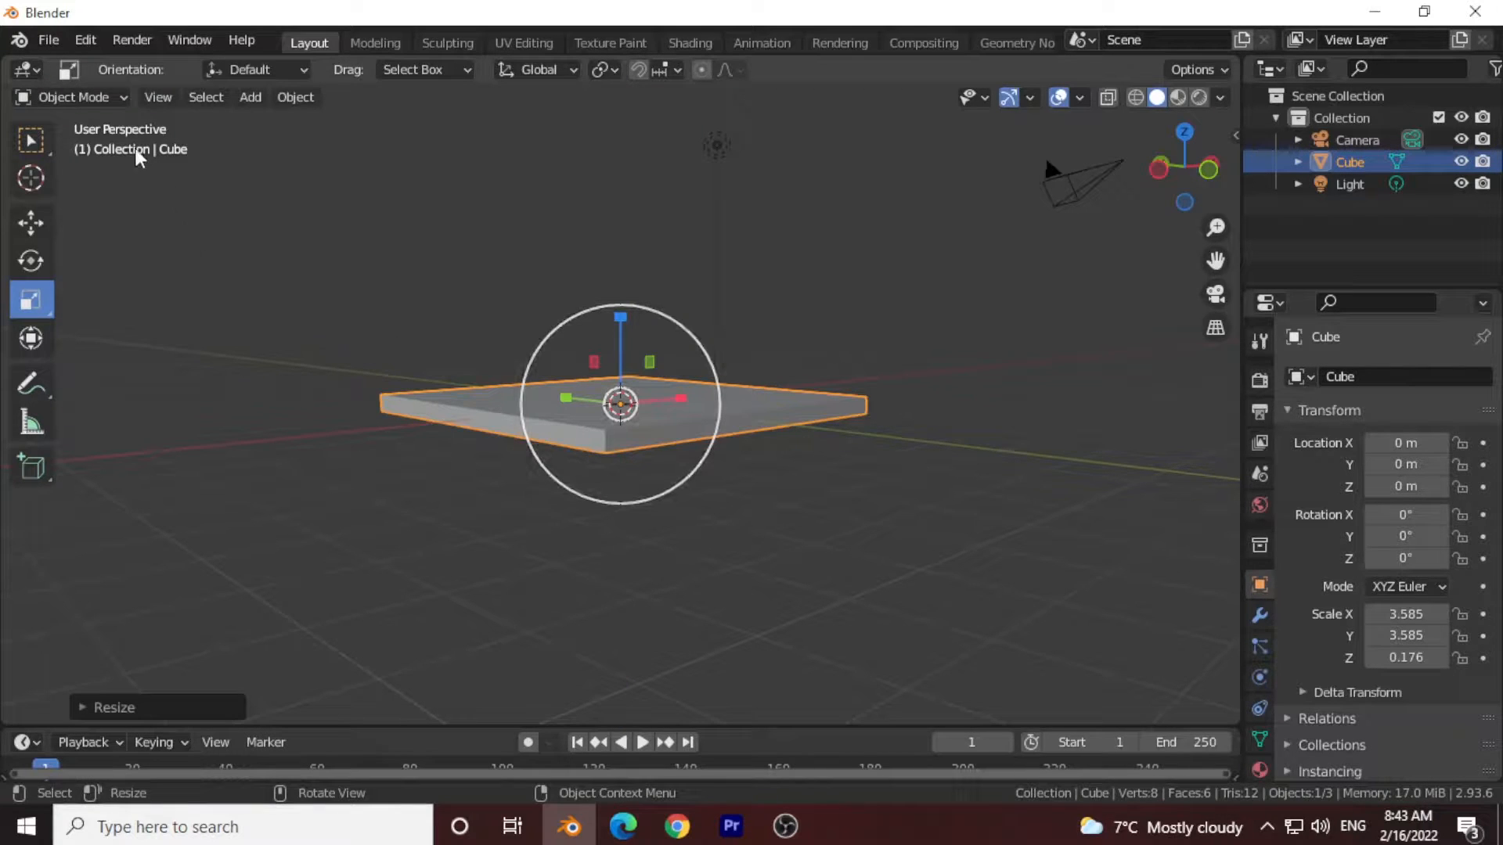
In Edit Mode, add two perpendicular centred loop cuts that divide the slab's top face into quarters.
left_click(1184, 131)
left_click(121, 97)
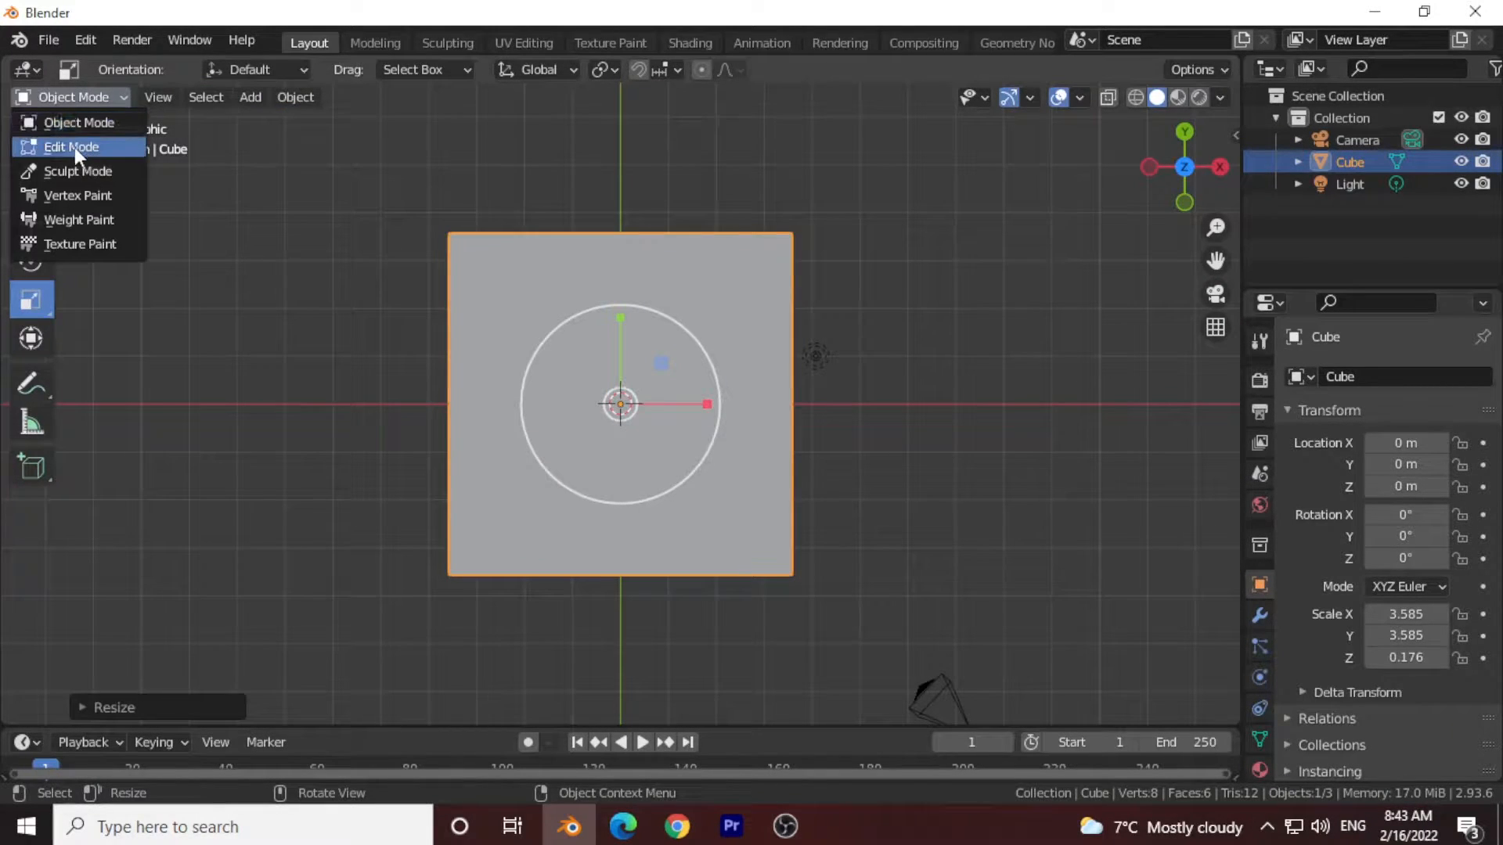
left_click(74, 147)
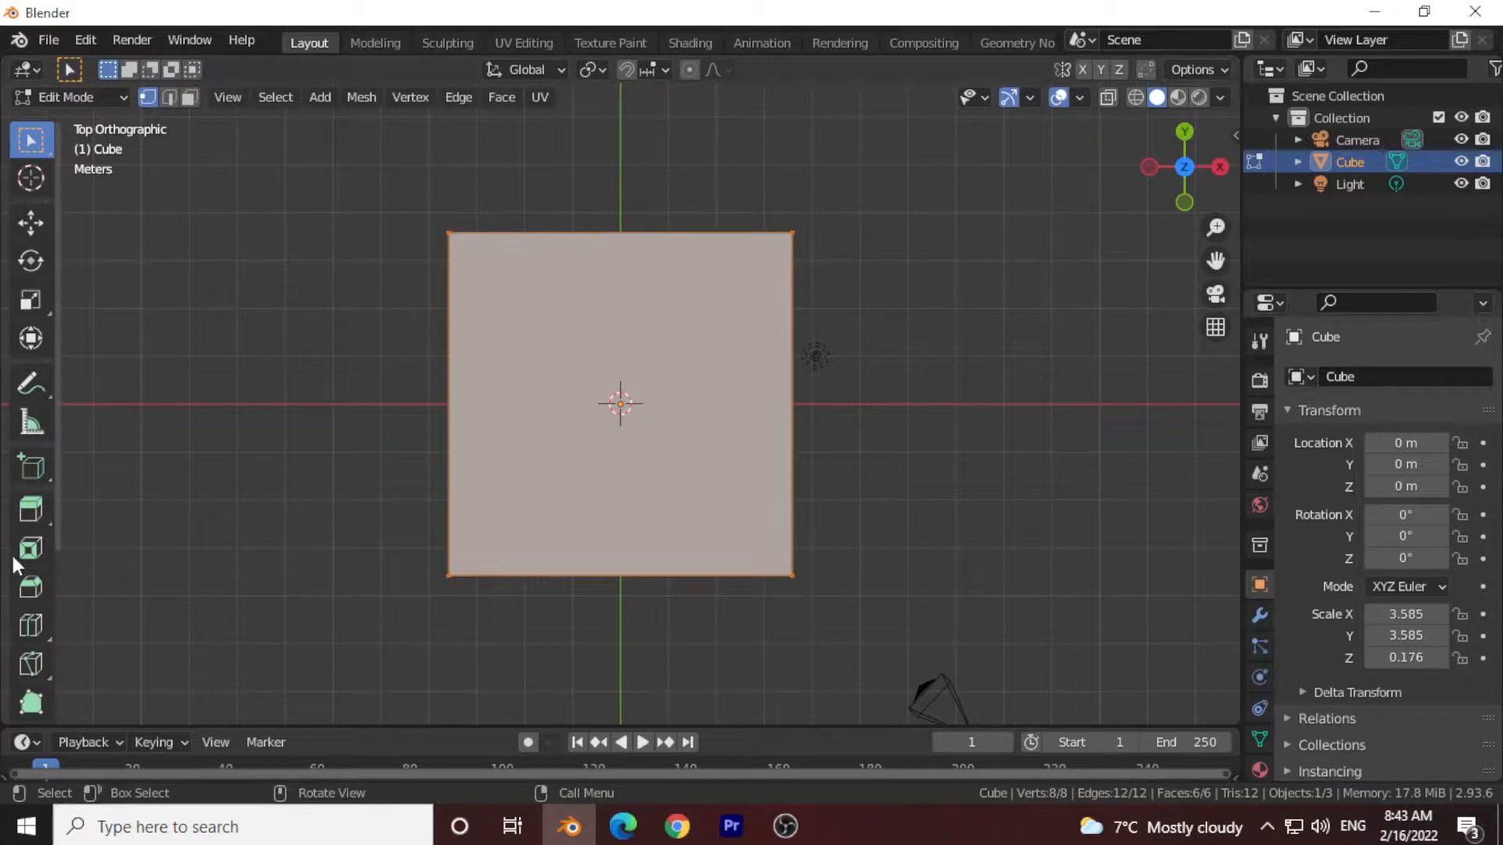
left_click(31, 626)
left_click(613, 251)
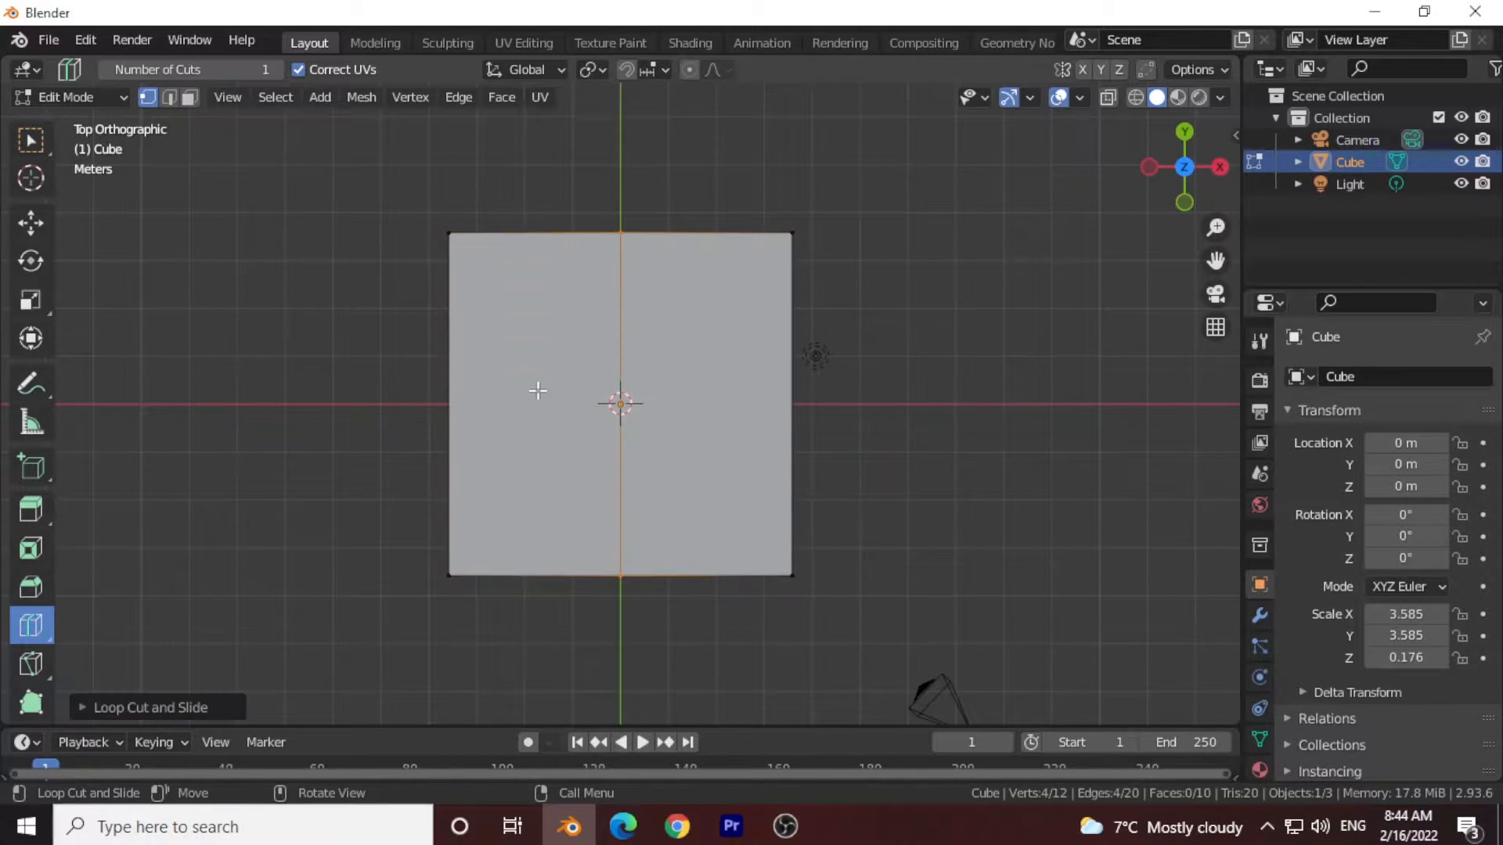
left_click(463, 362)
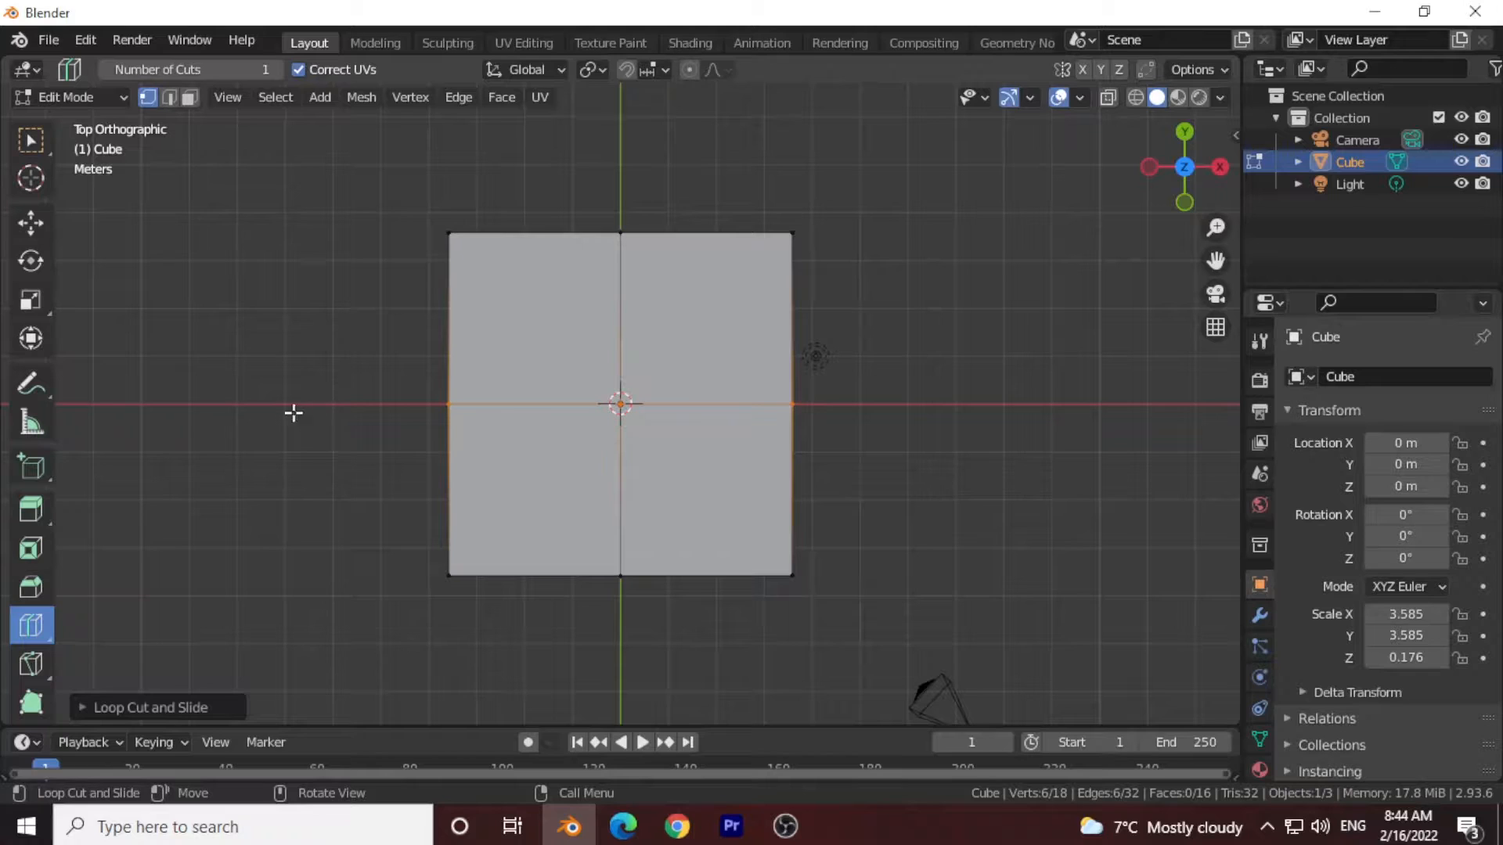
With X-ray enabled, move the slab's two +Y corners inward in top view to round that side of the outline.
left_click(70, 97)
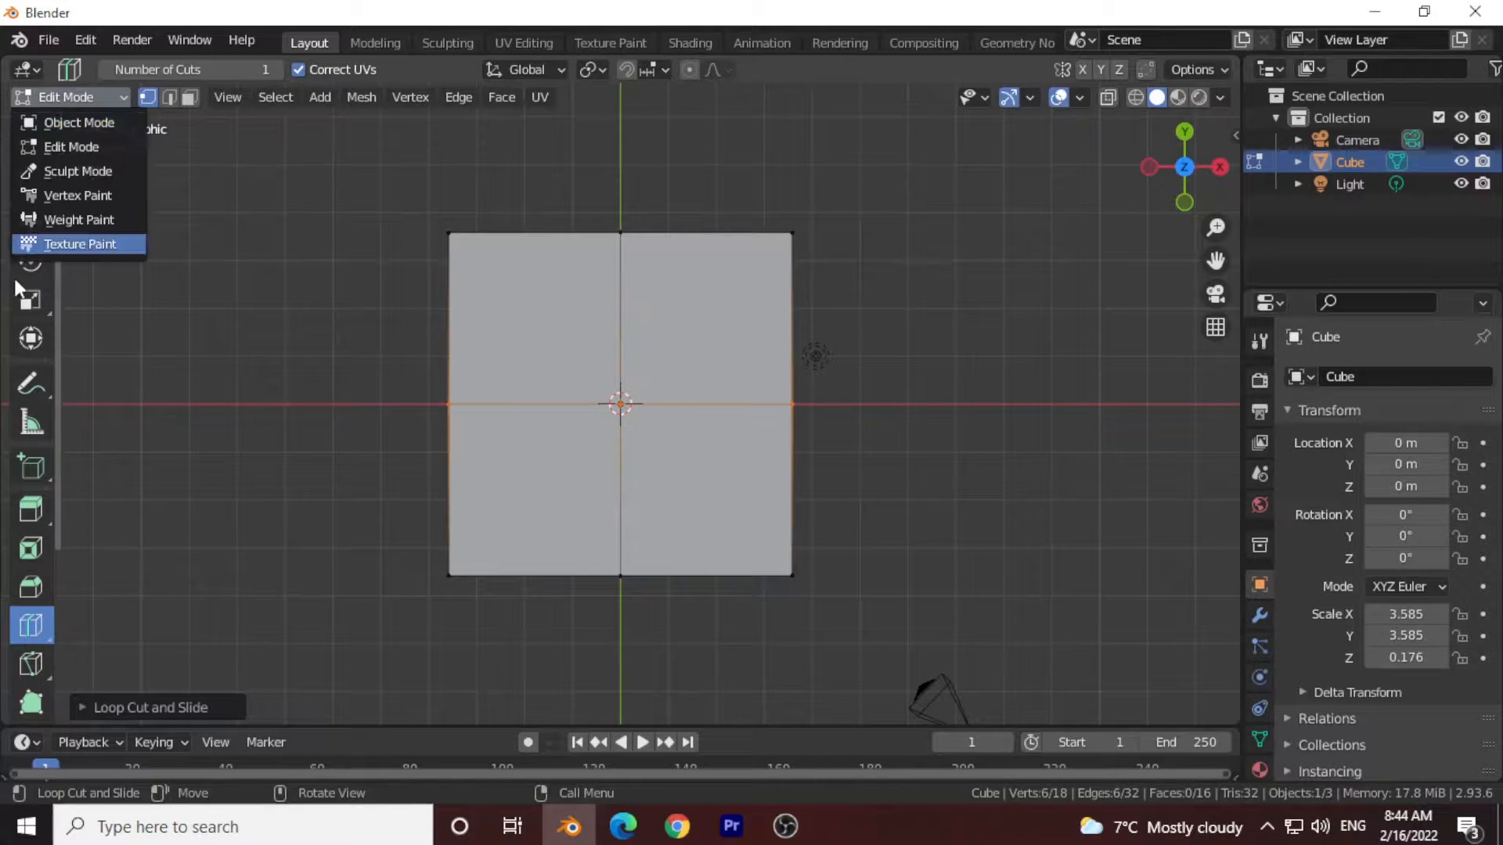
left_click(31, 141)
left_click_drag(369, 185, 466, 293)
left_click_drag(410, 191, 490, 267)
left_click(31, 223)
left_click_drag(967, 194, 767, 313)
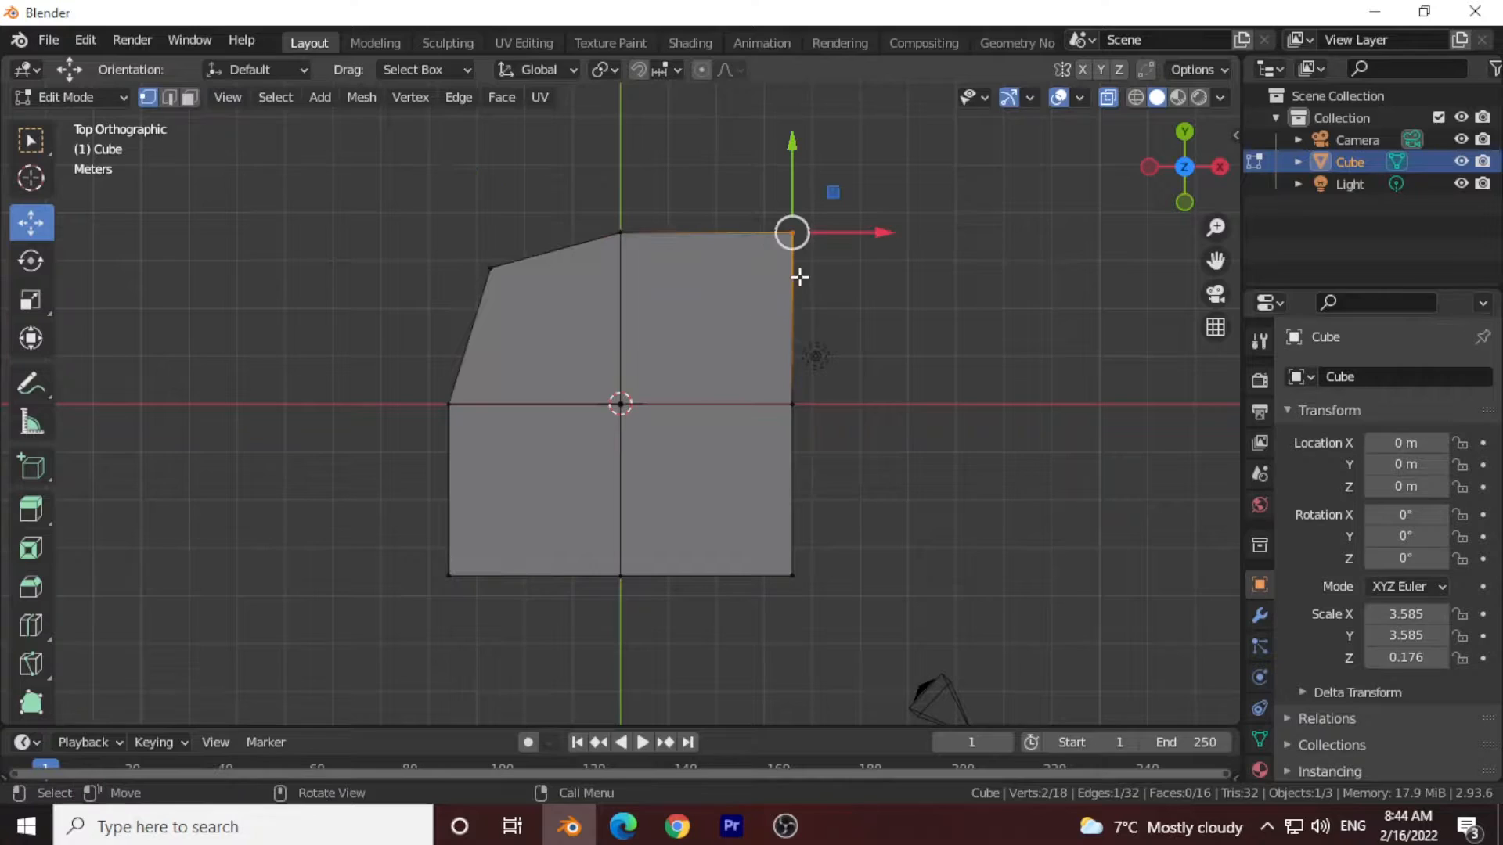
left_click_drag(793, 232, 764, 280)
Move the +X, -X and -Y edge midpoints outward and the +X/-Y corner inward, forming a rough octagon, and return to Object Mode.
left_click_drag(829, 503, 843, 402)
left_click_drag(836, 651, 771, 553)
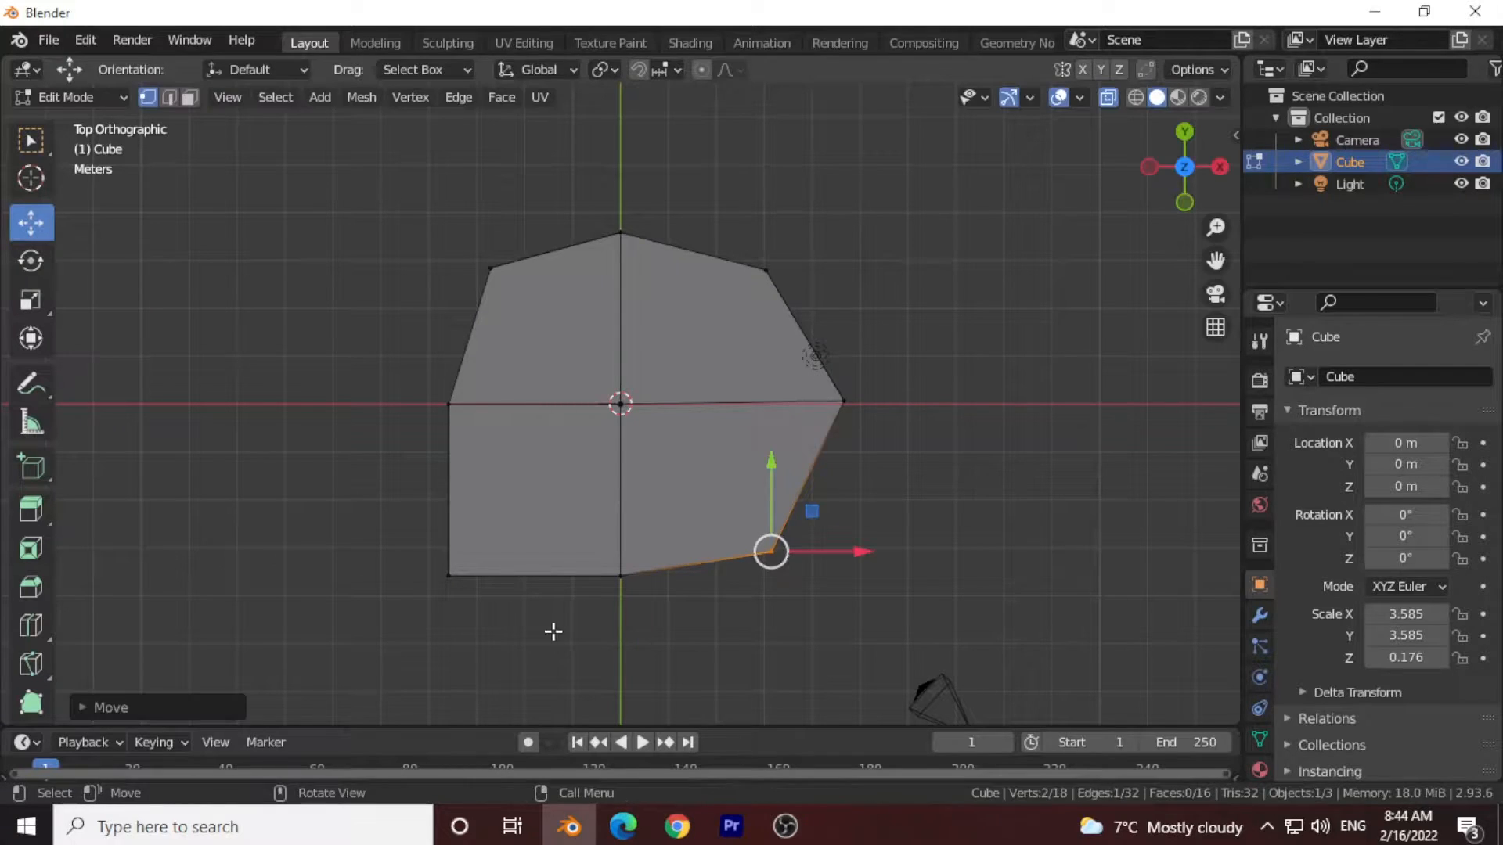
left_click_drag(629, 632, 601, 547)
left_click_drag(622, 583, 627, 638)
left_click_drag(518, 466, 410, 389)
left_click(172, 235)
left_click(80, 96)
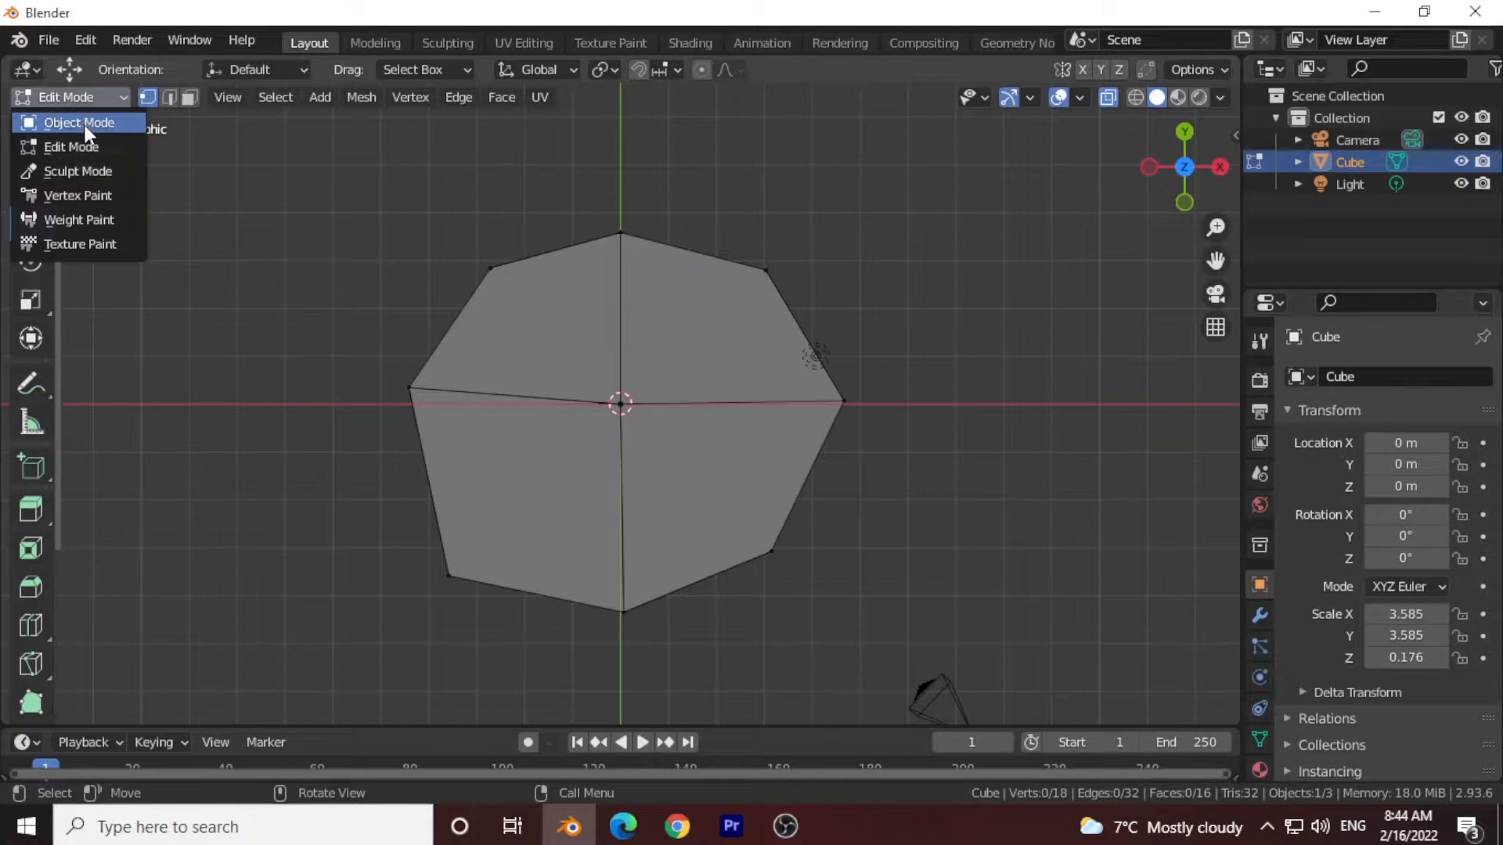
left_click(83, 124)
Add one horizontal loop cut around the slab's side walls in Edit Mode and return to Object Mode.
left_click_drag(1185, 161, 1186, 453)
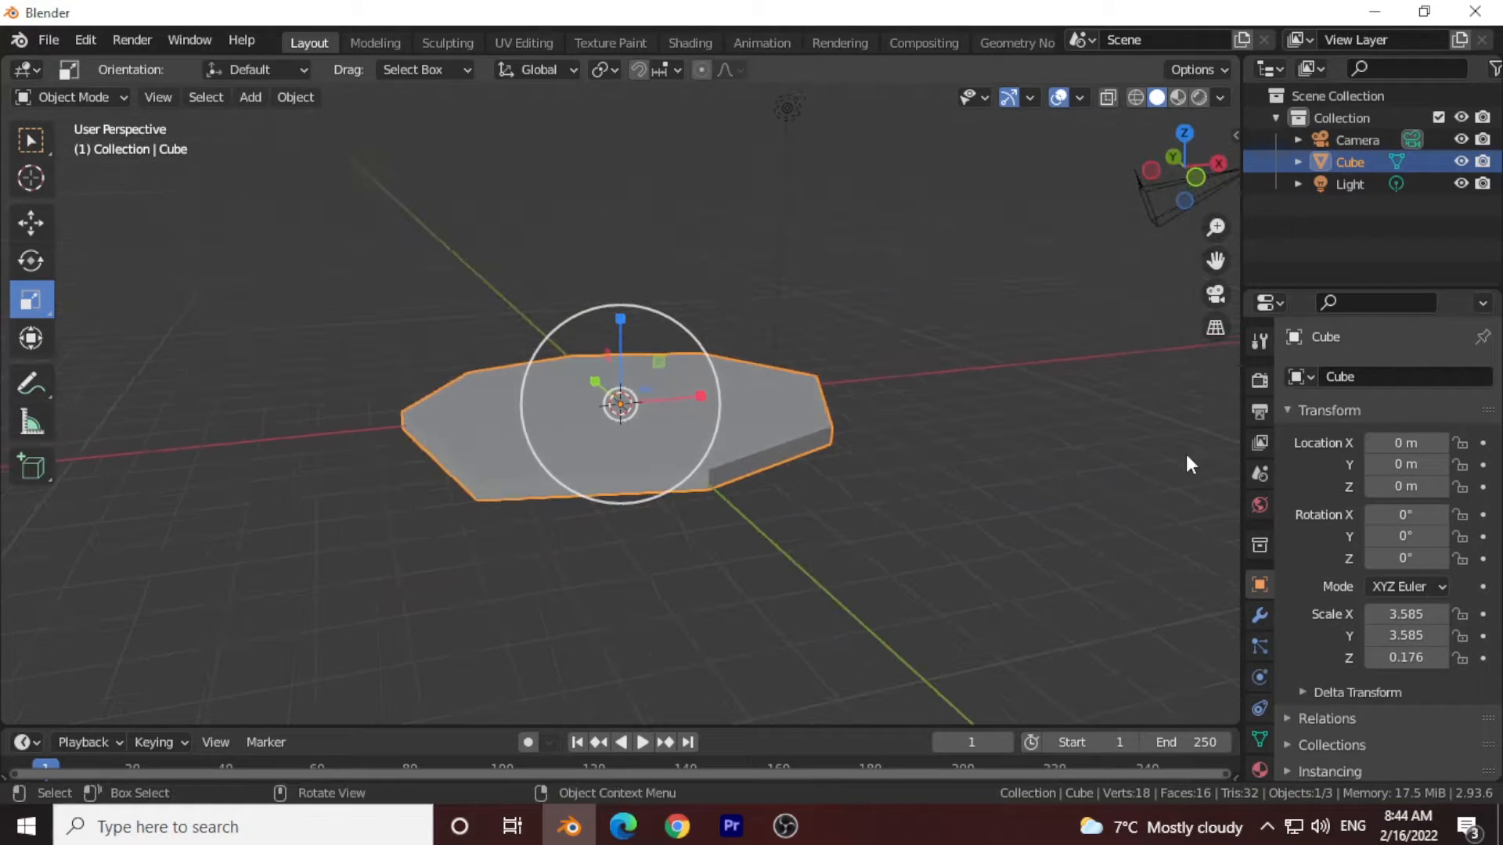
left_click(78, 97)
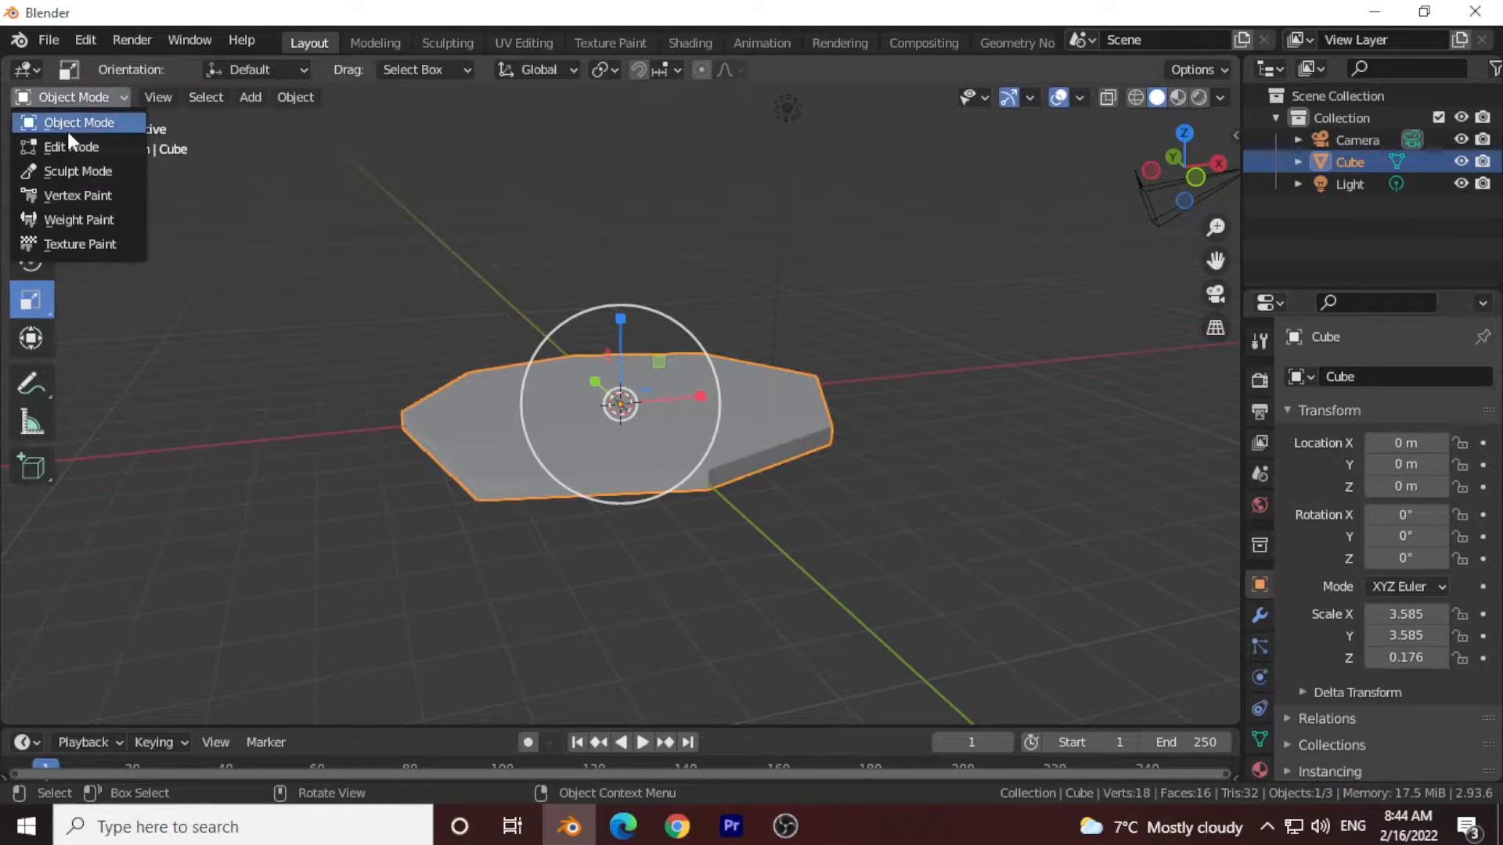
left_click(67, 144)
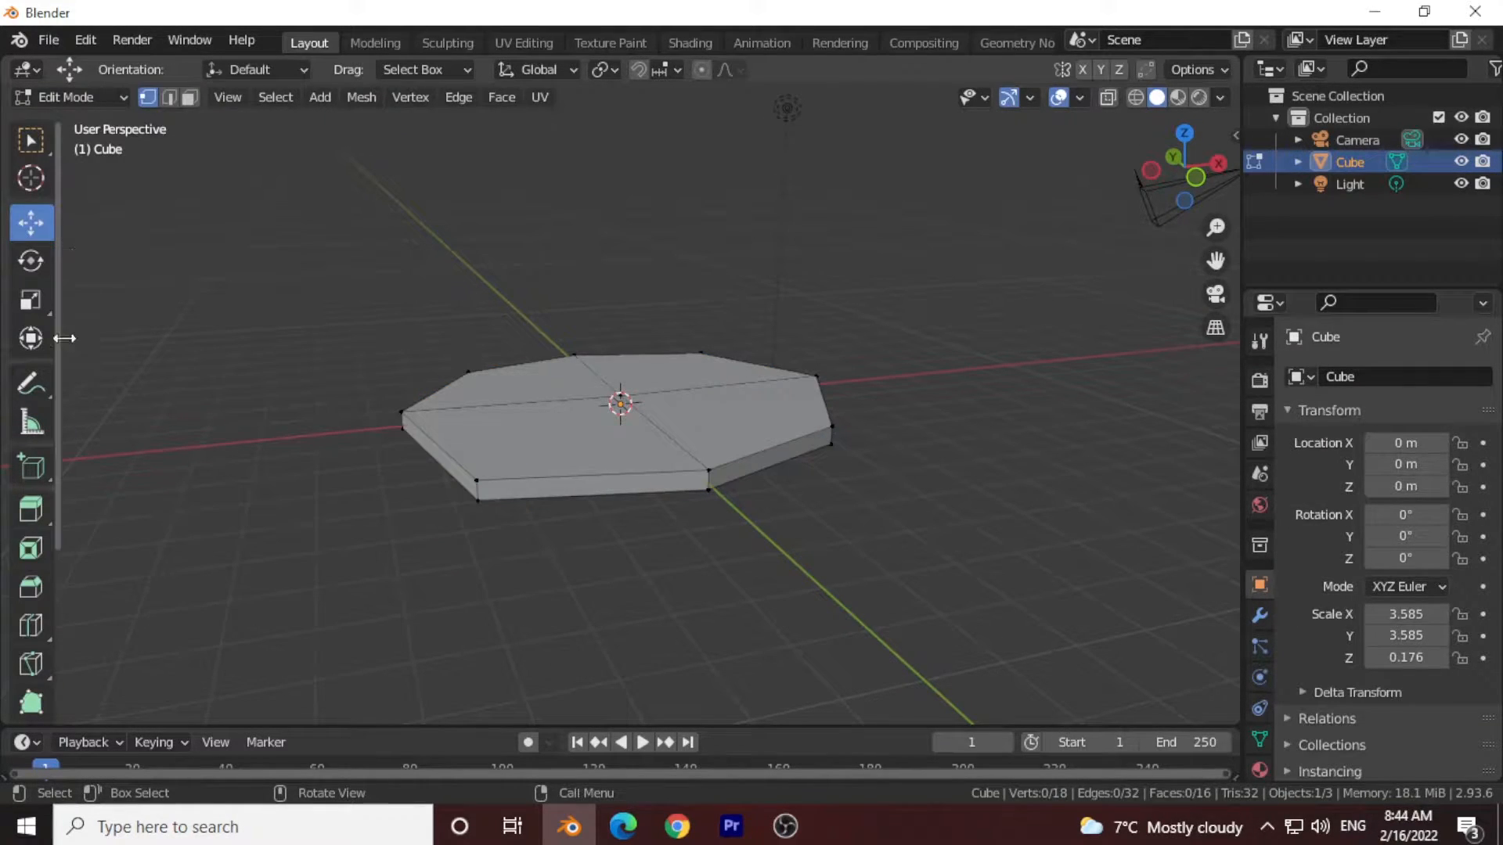
left_click(31, 626)
left_click(470, 500)
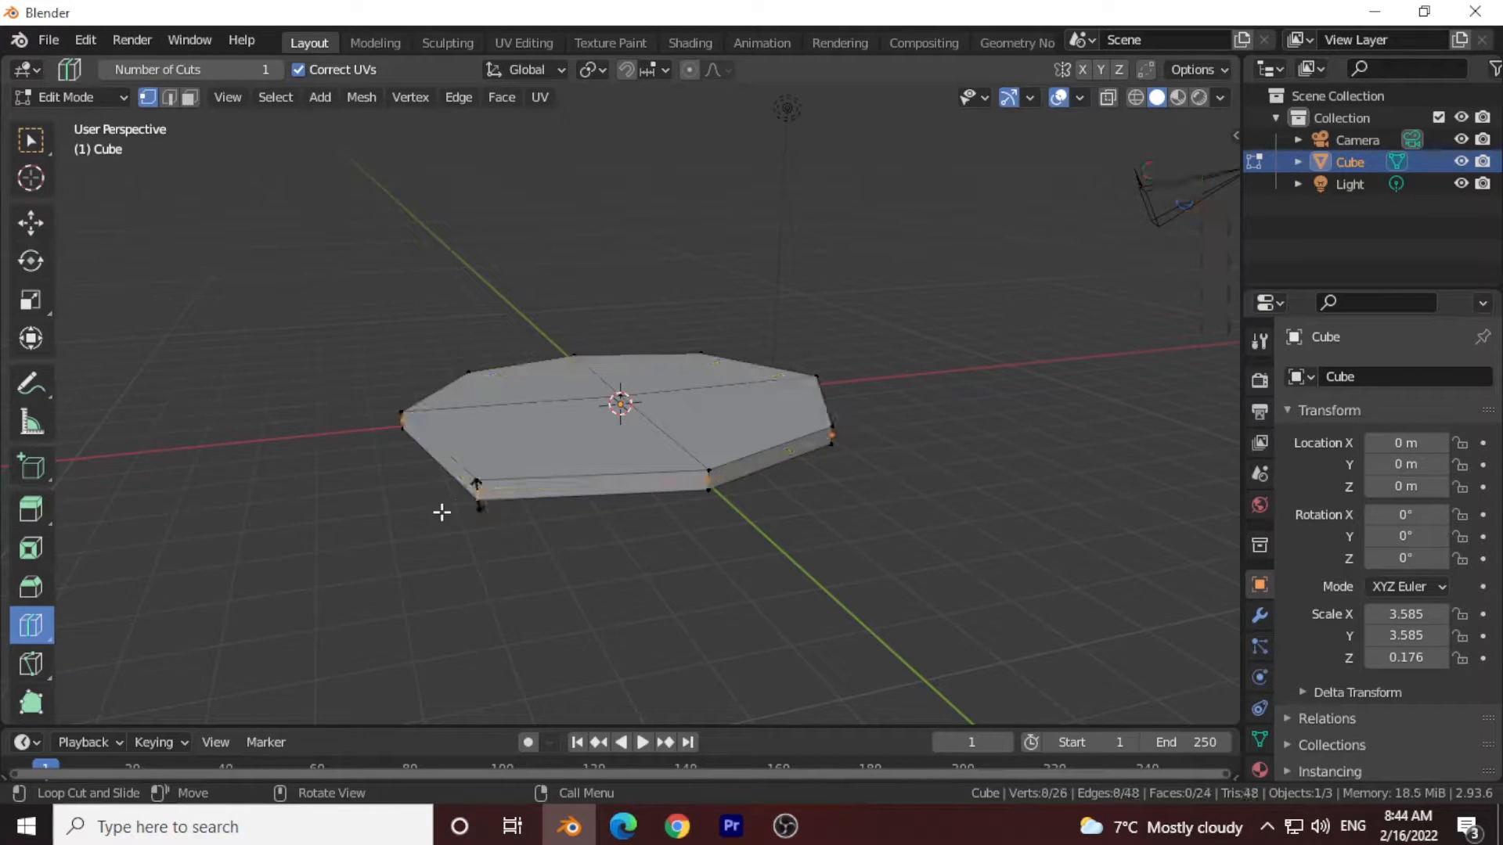
left_click(68, 98)
left_click(68, 120)
left_click(900, 580)
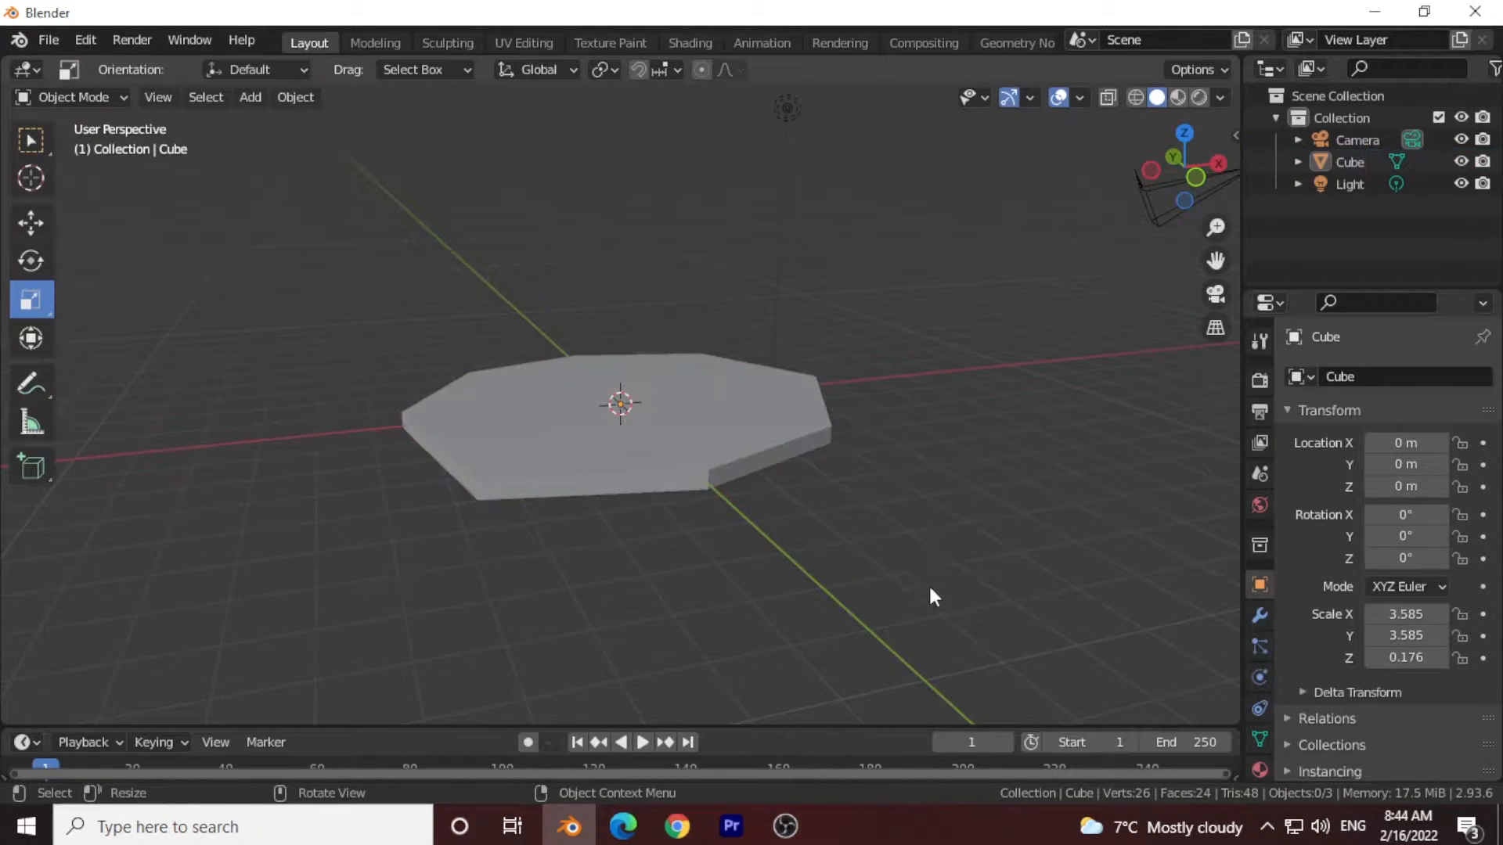
Add a Subdivision Surface modifier to the slab with viewport levels set to 2.
left_click(509, 401)
left_click(1260, 615)
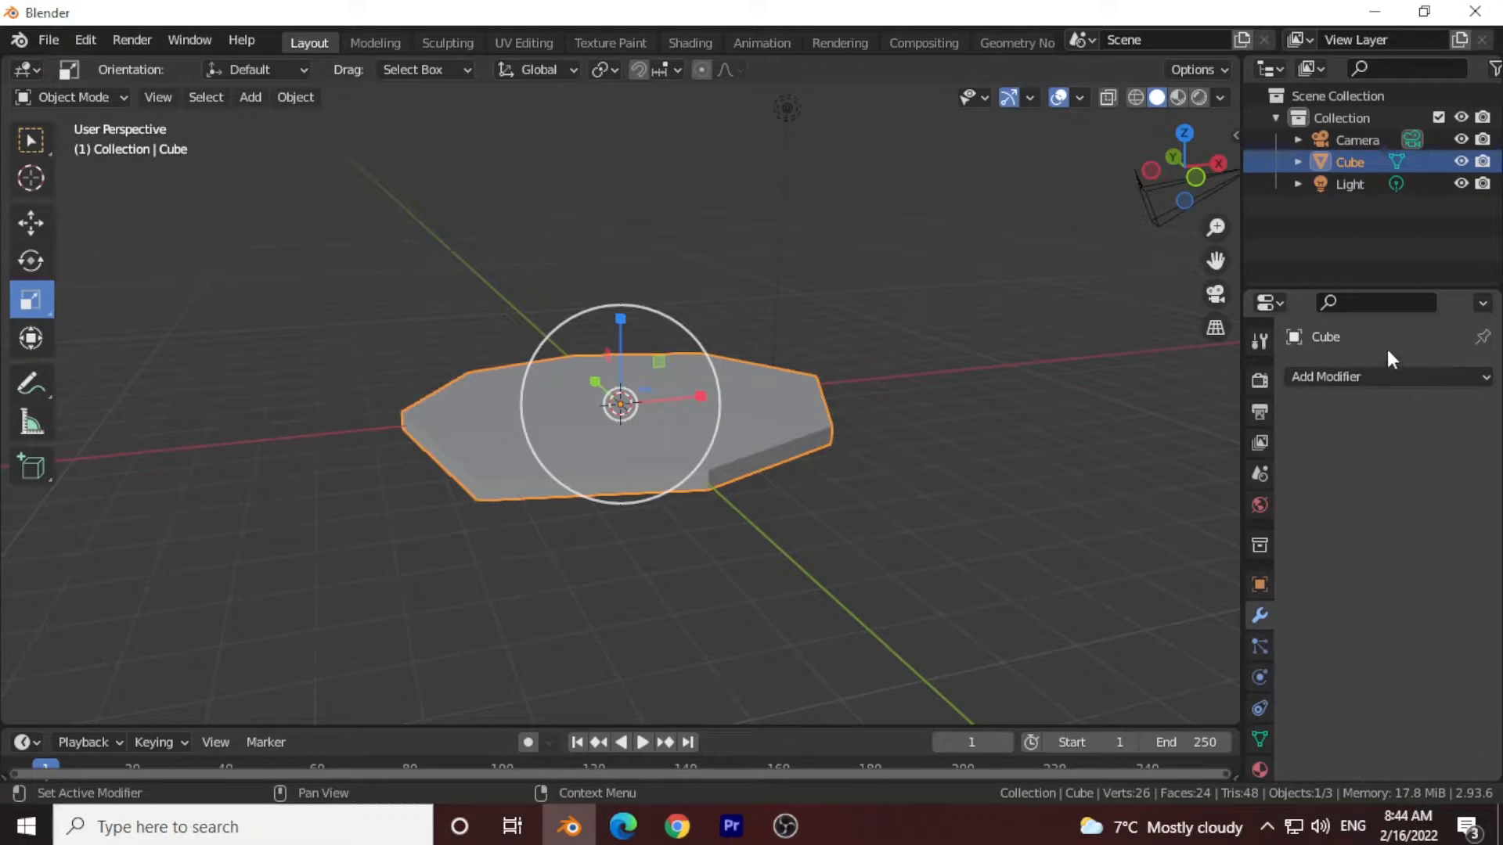
left_click(1366, 377)
scroll(1049, 704, "down", 3)
left_click(1059, 692)
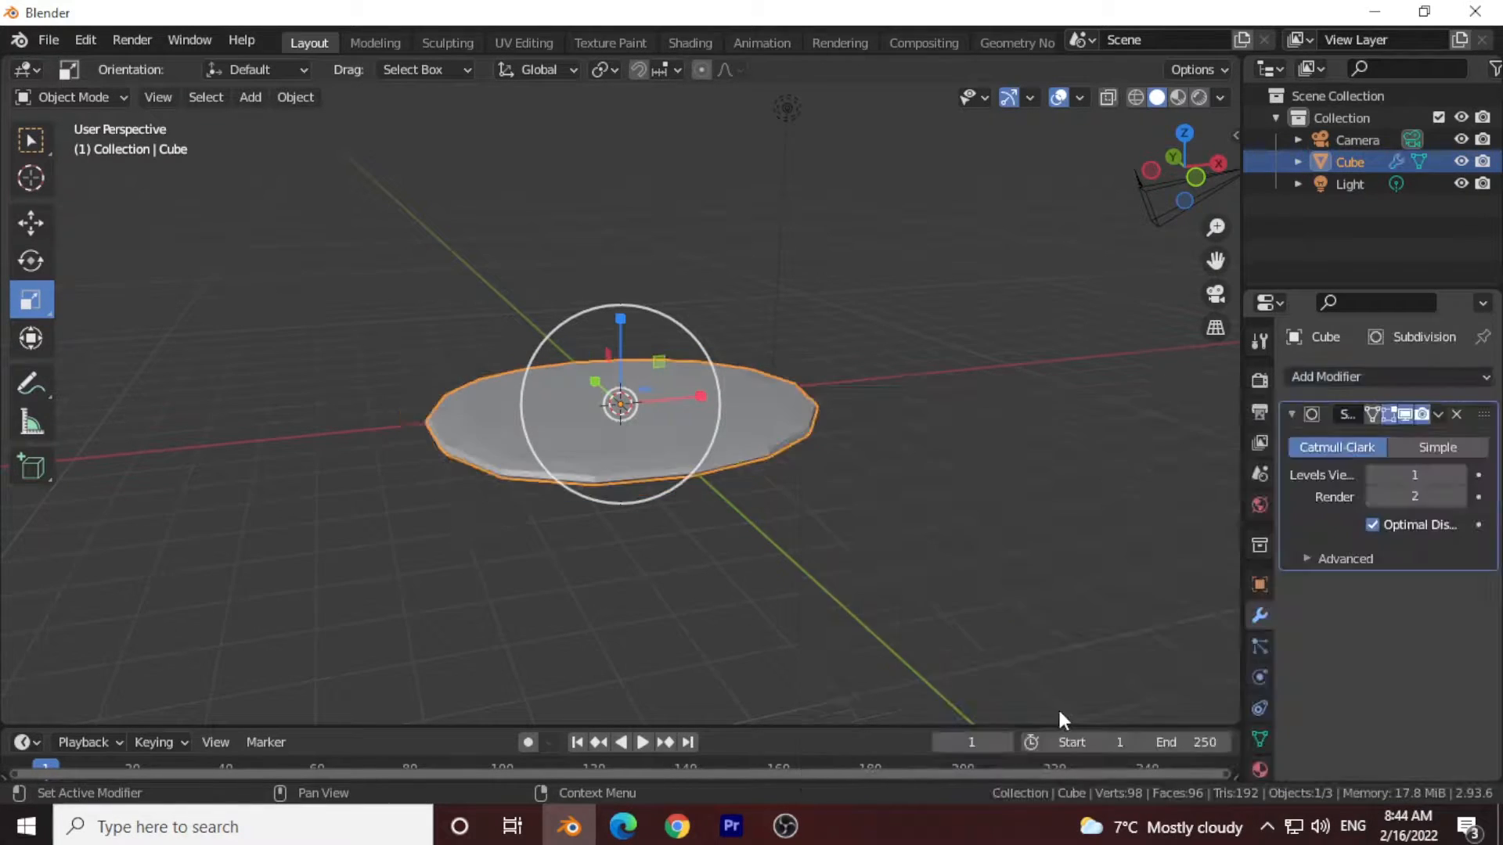
scroll(952, 561, "up", 3)
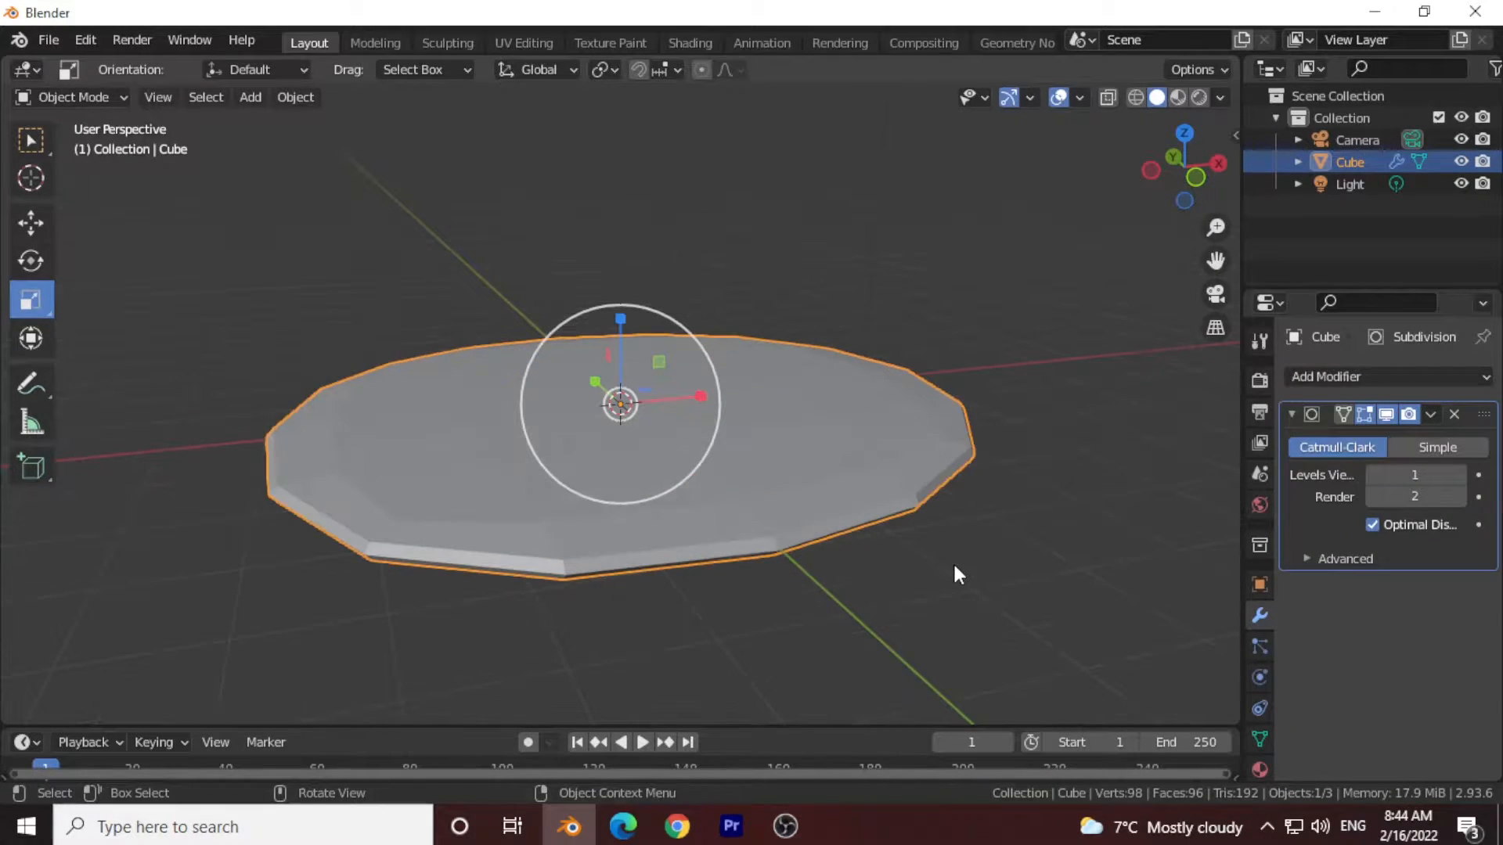
left_click(1460, 475)
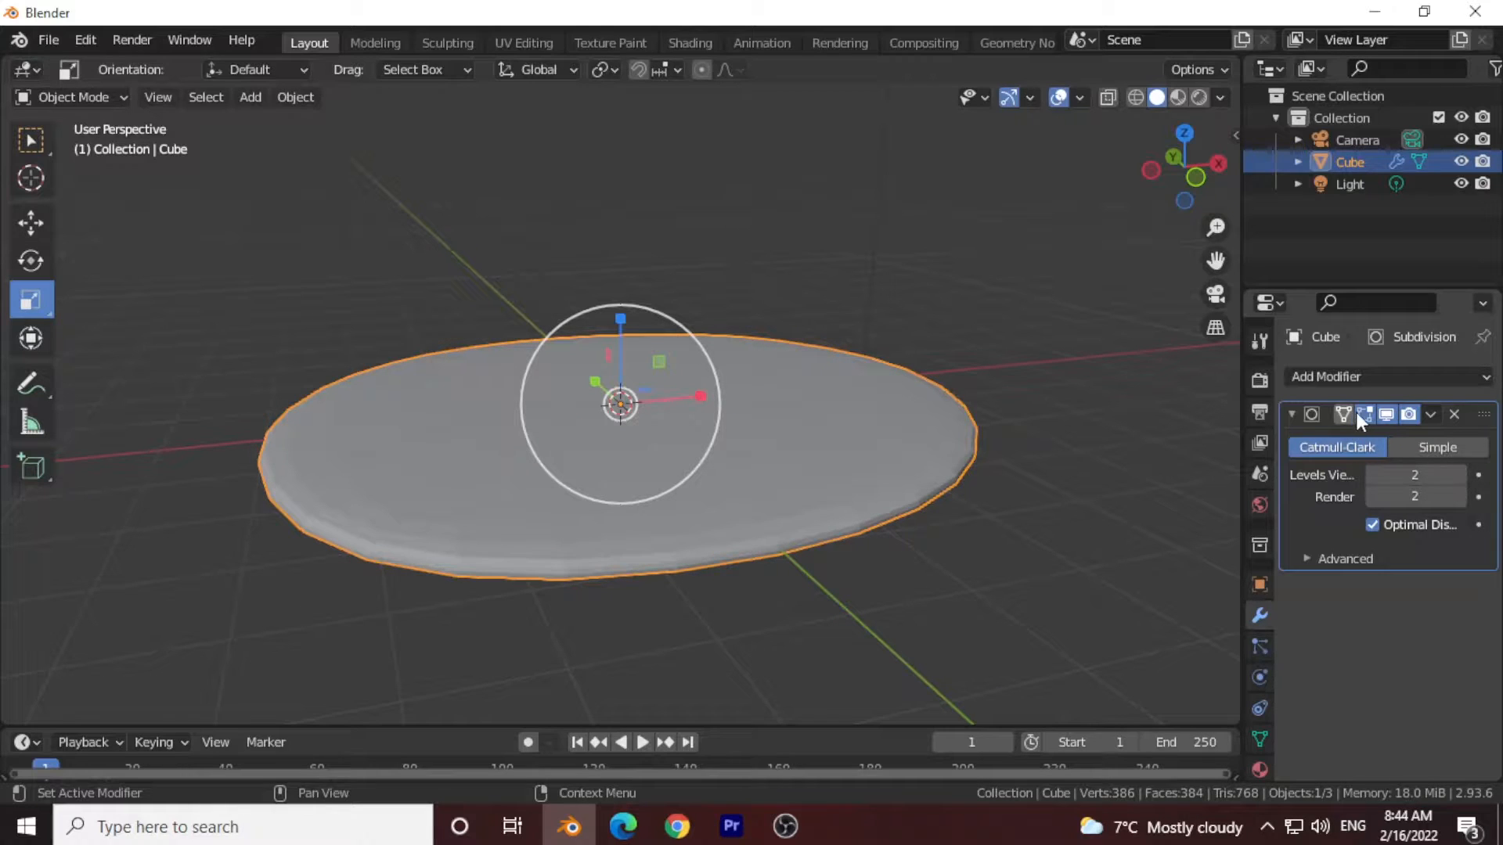
Add a Displace modifier to the subdivided slab.
left_click(1365, 382)
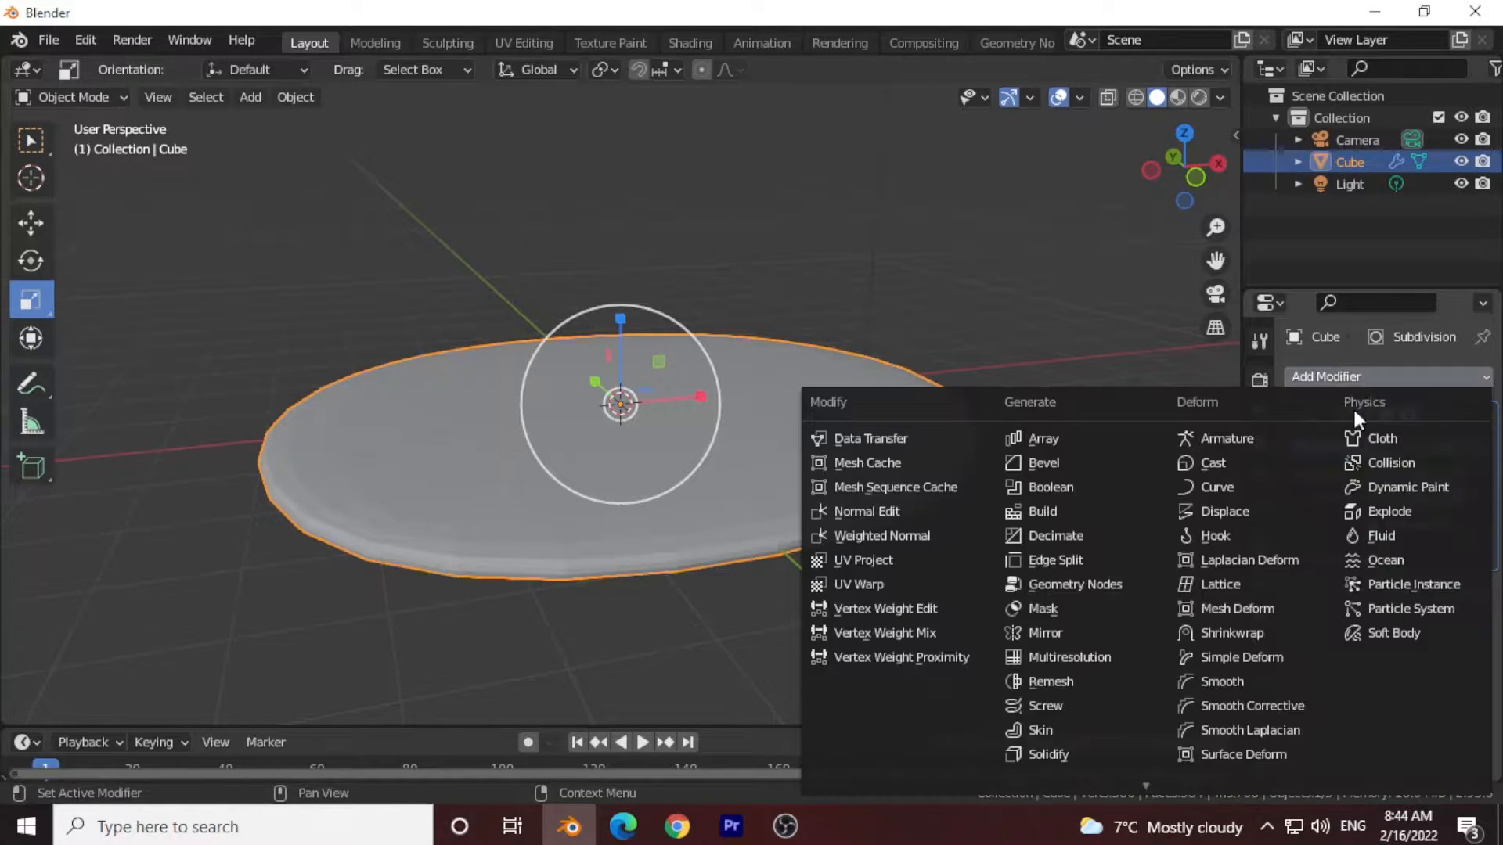
scroll(1065, 756, "down", 2)
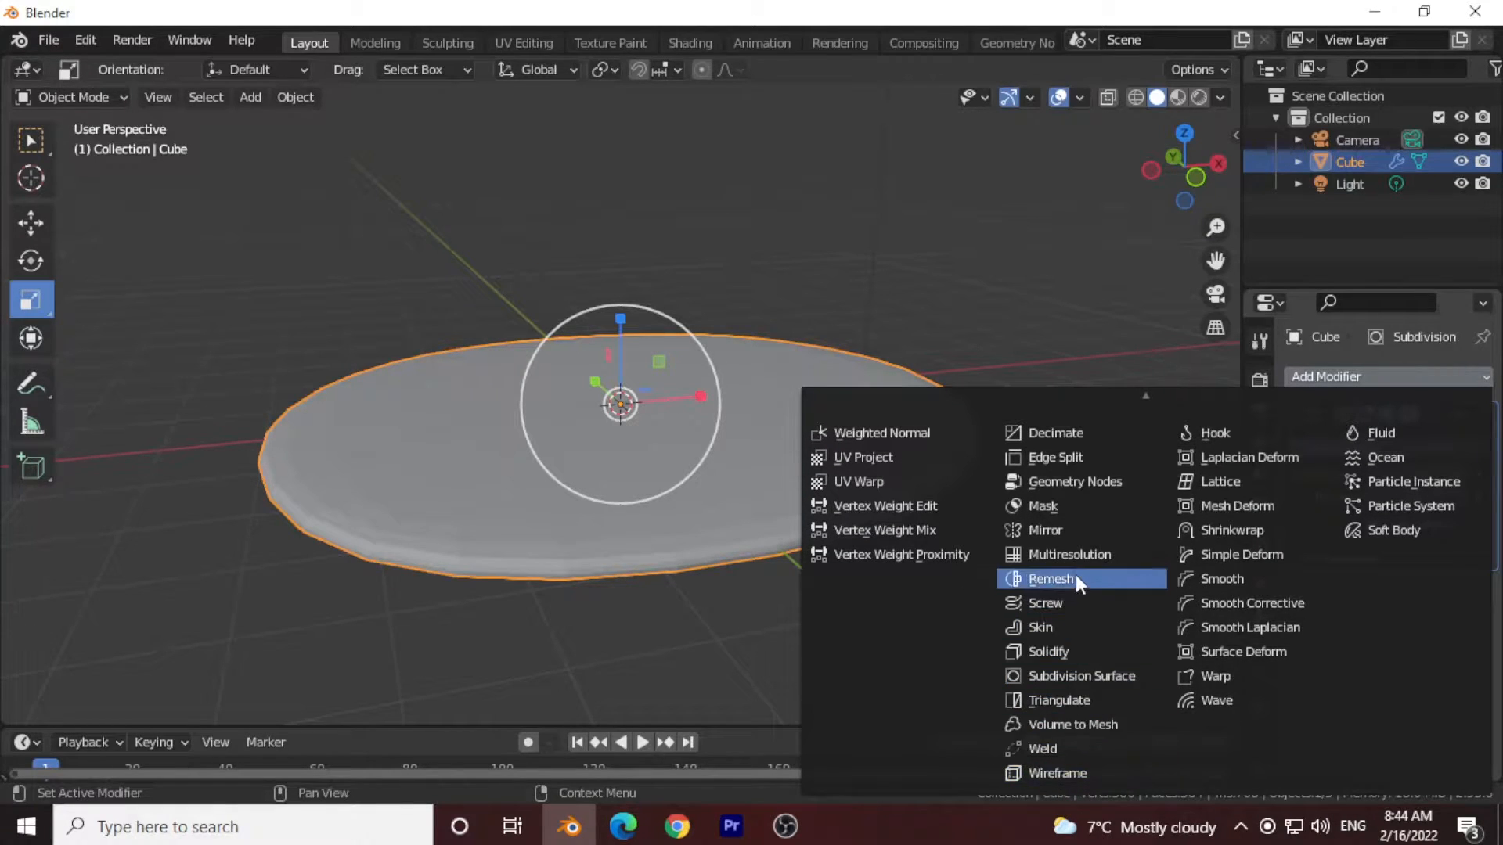
scroll(1048, 485, "up", 4)
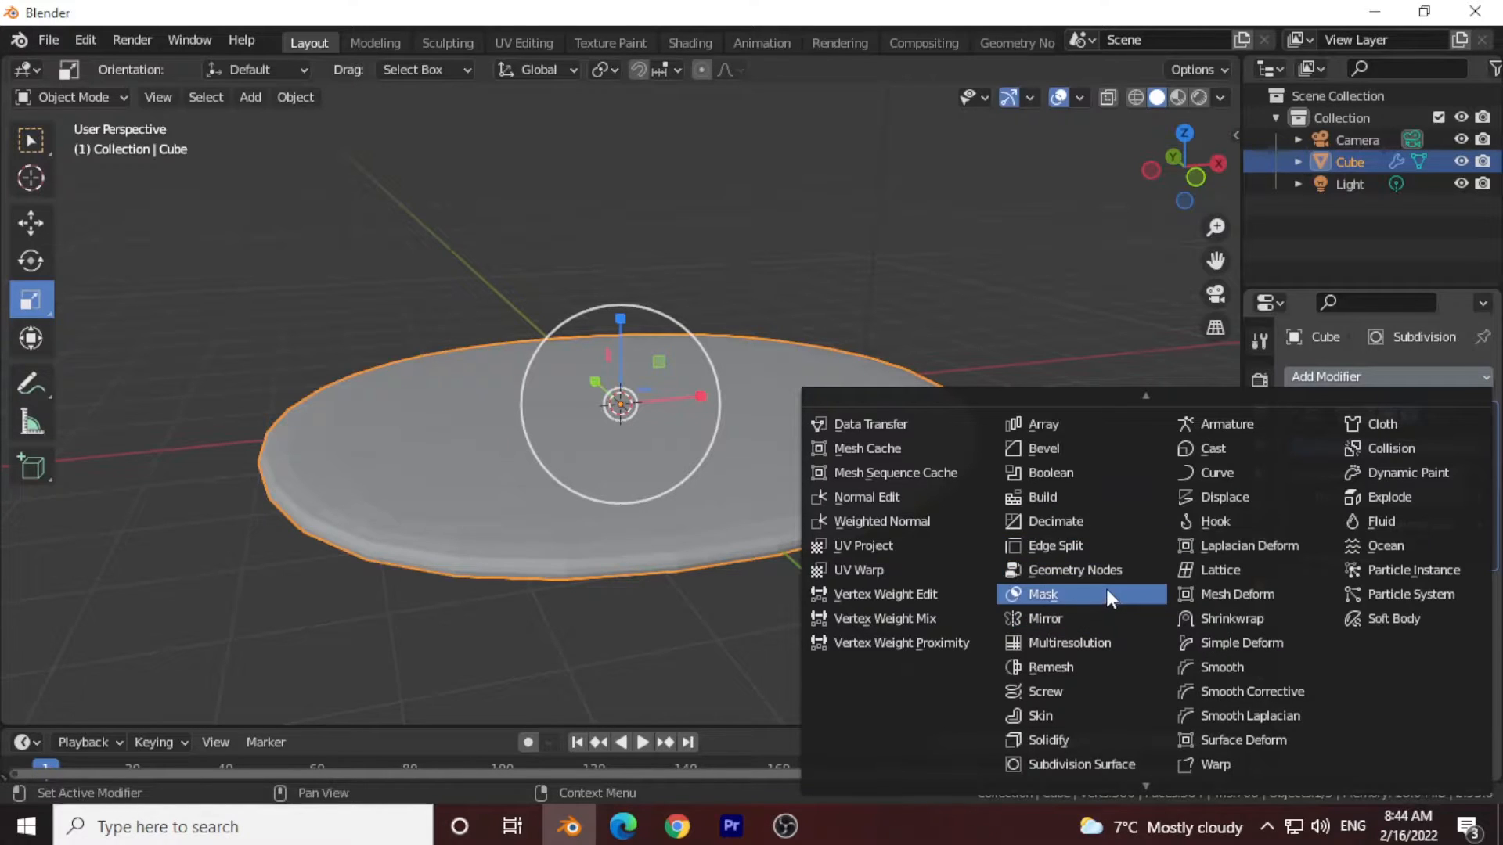
left_click(1192, 496)
scroll(1445, 595, "down", 1)
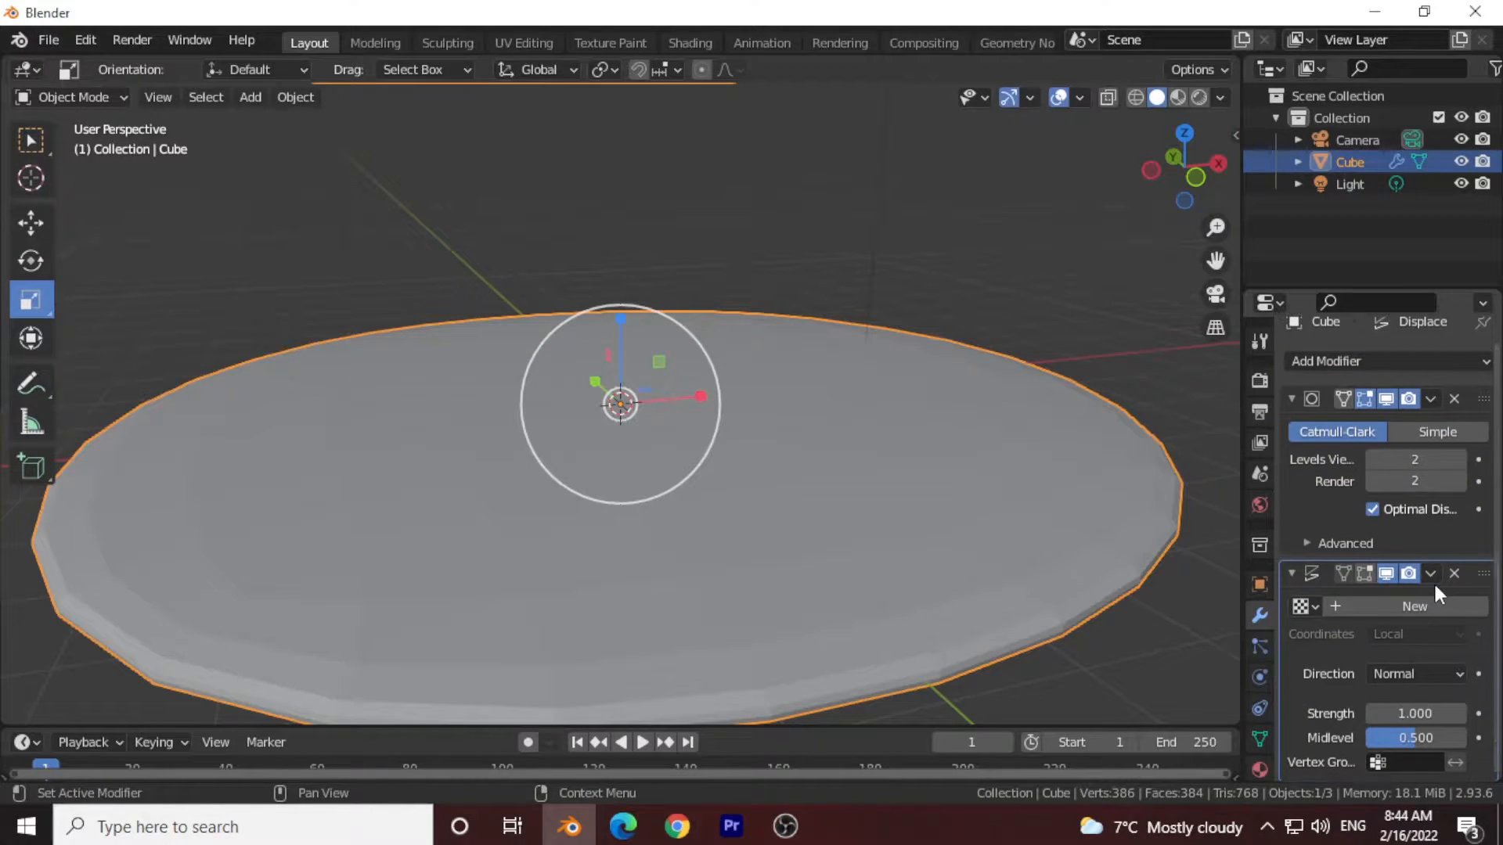
Create a new texture for the Displace modifier, of type Clouds with a size of 2.00.
left_click(1428, 604)
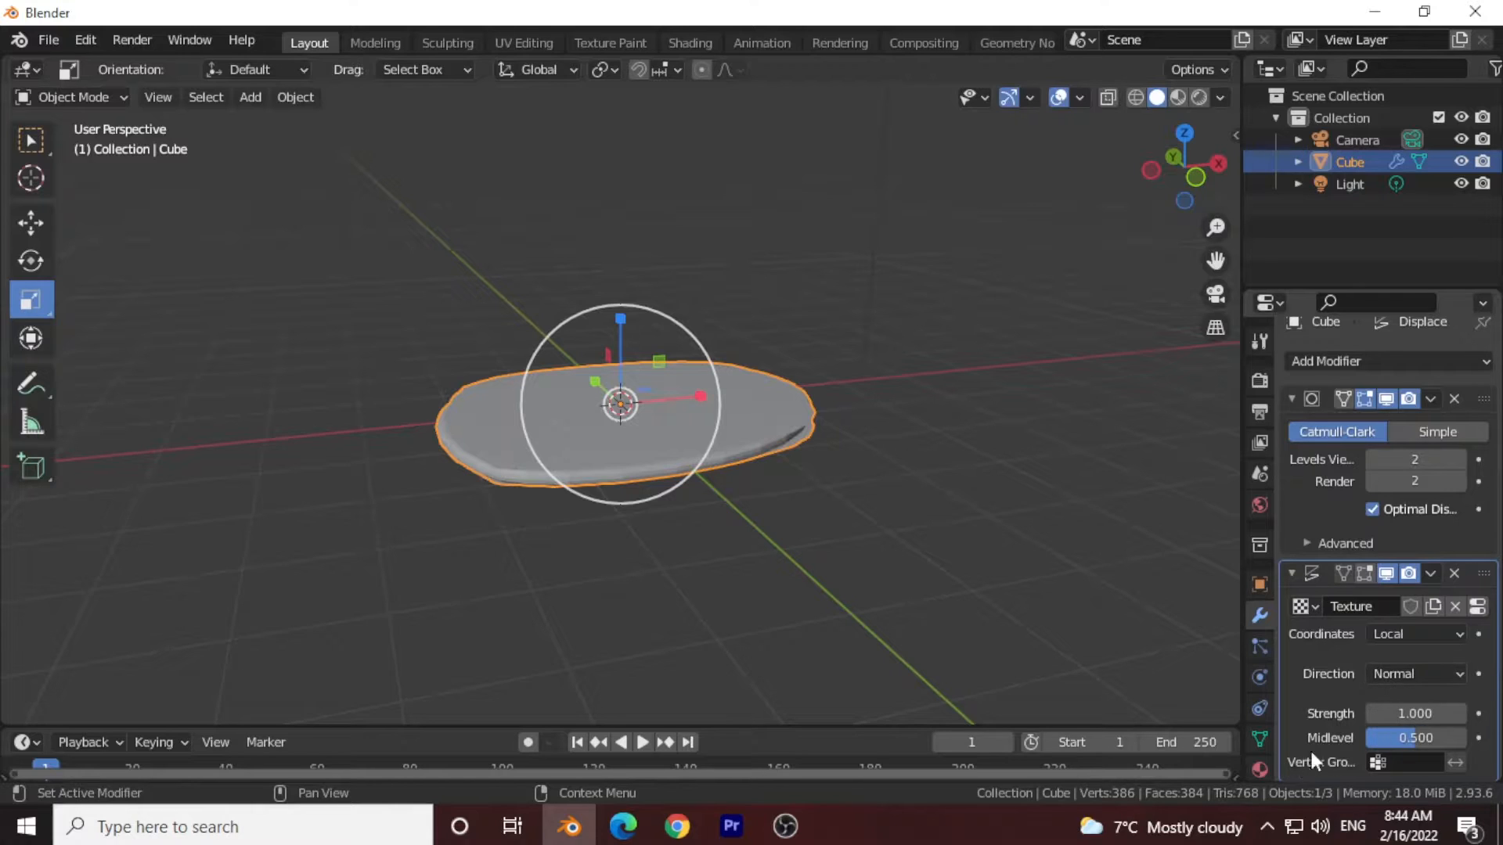
left_click(1476, 608)
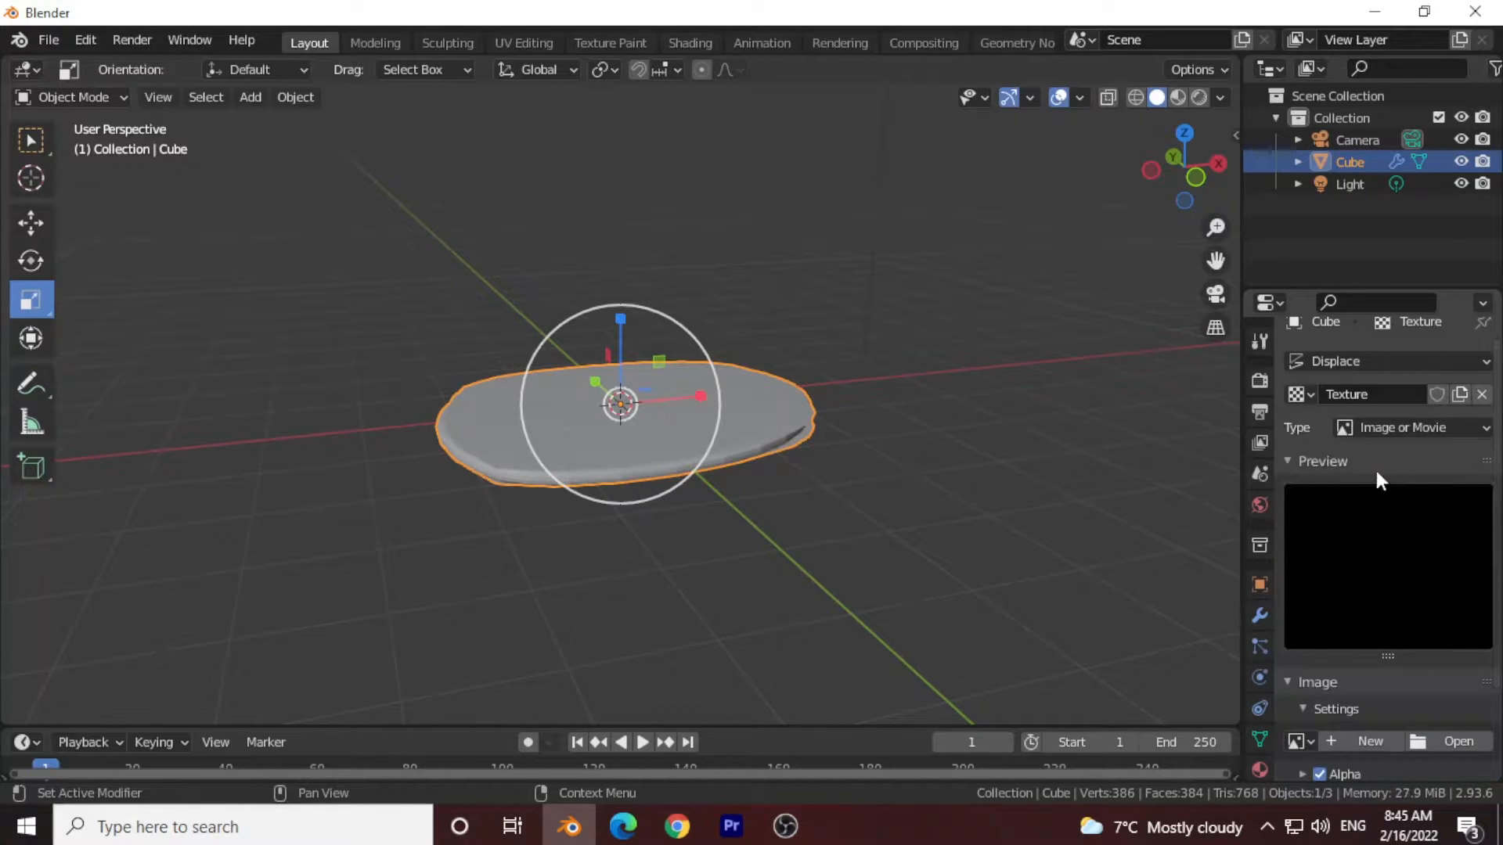
left_click(1382, 429)
left_click(1378, 501)
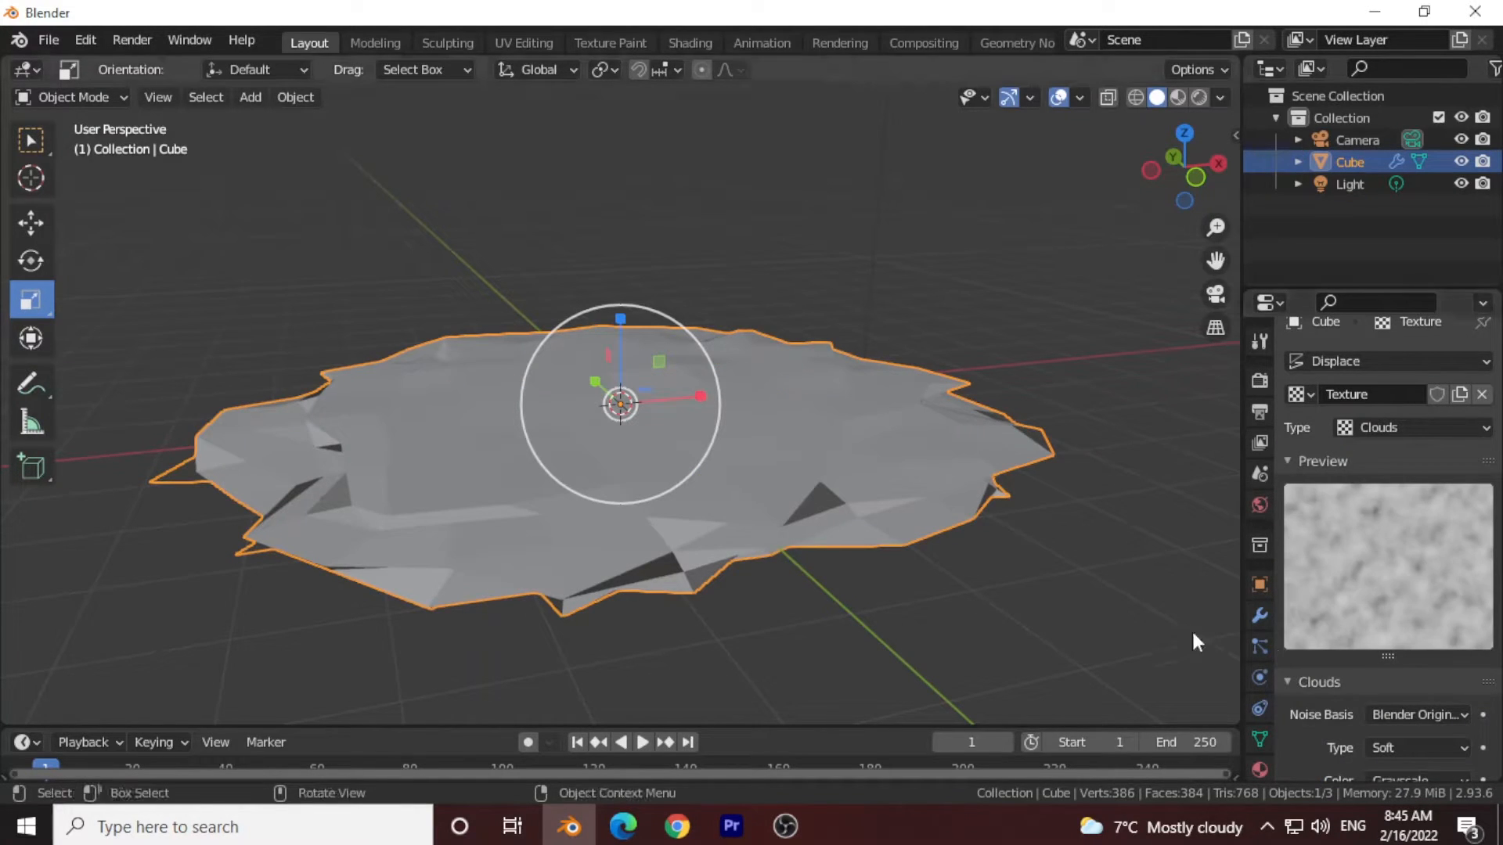
scroll(1365, 653, "down", 4)
left_click_drag(1407, 659, 1459, 660)
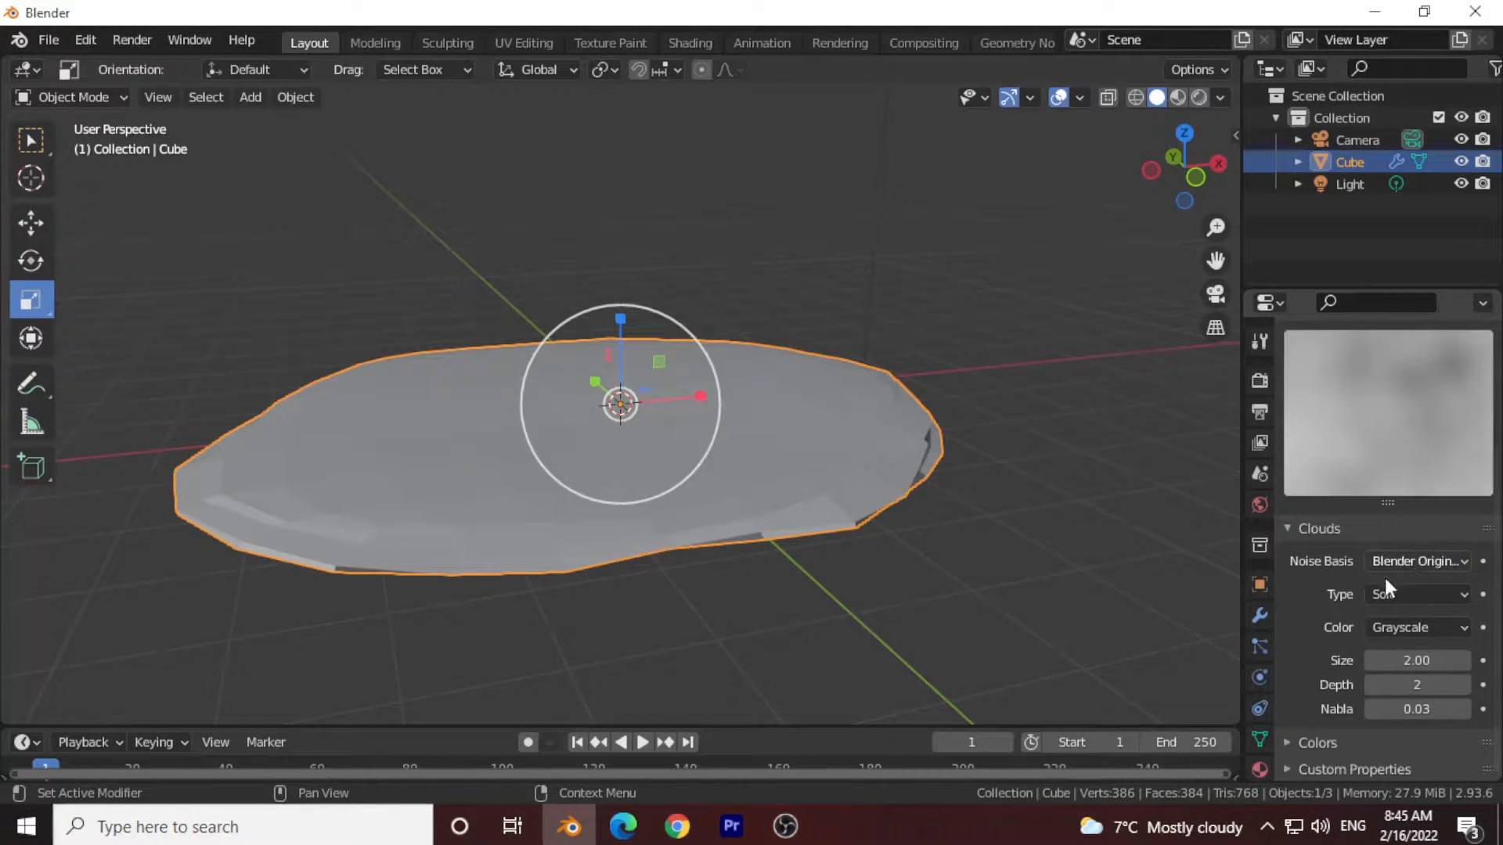
Set the Displace modifier's direction to Z and its strength to 3.5.
left_click(1261, 614)
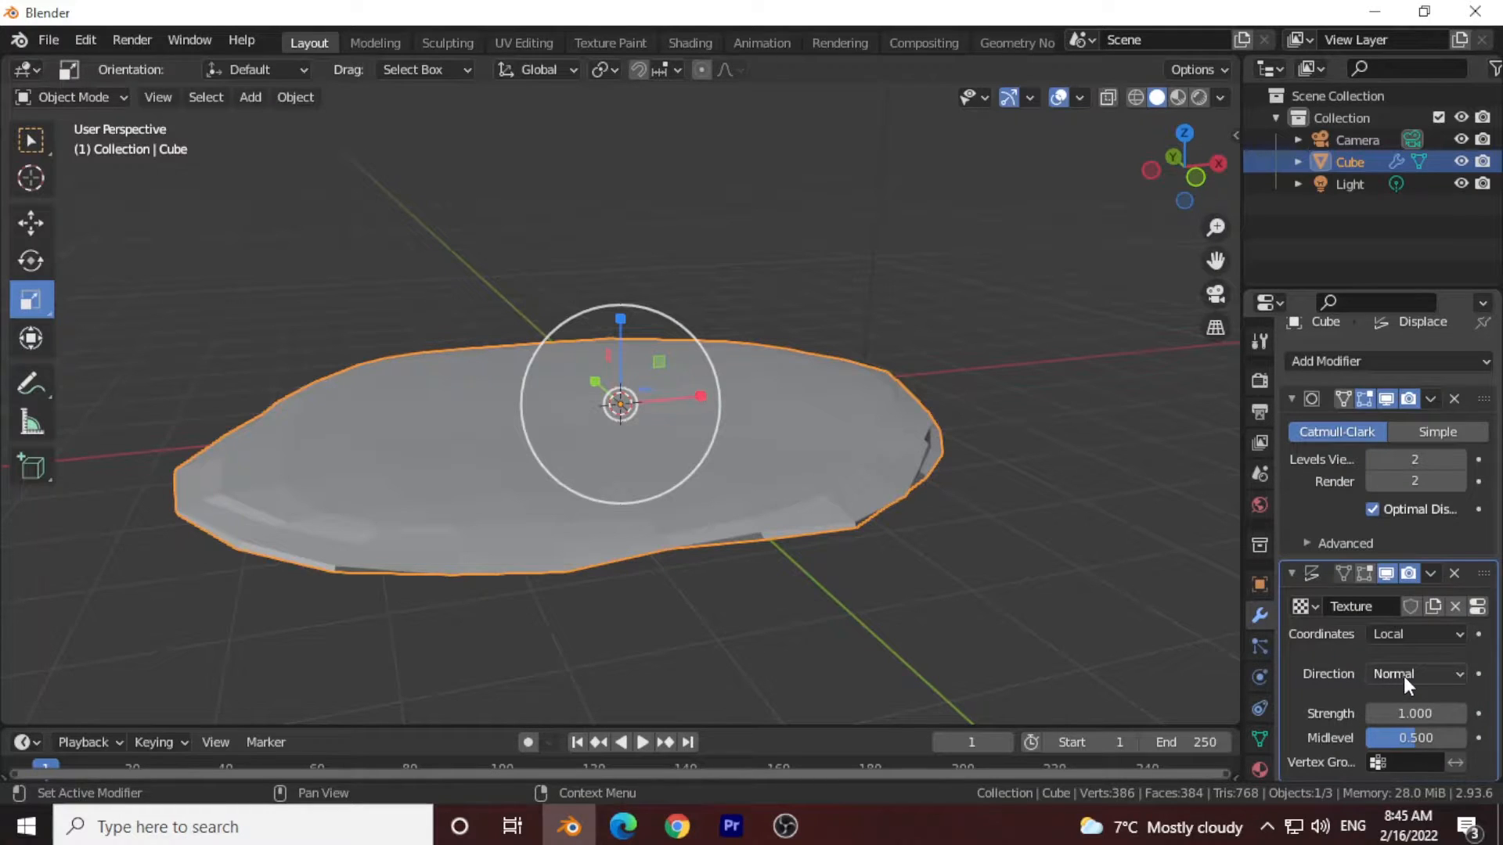
left_click(1402, 676)
left_click(1345, 601)
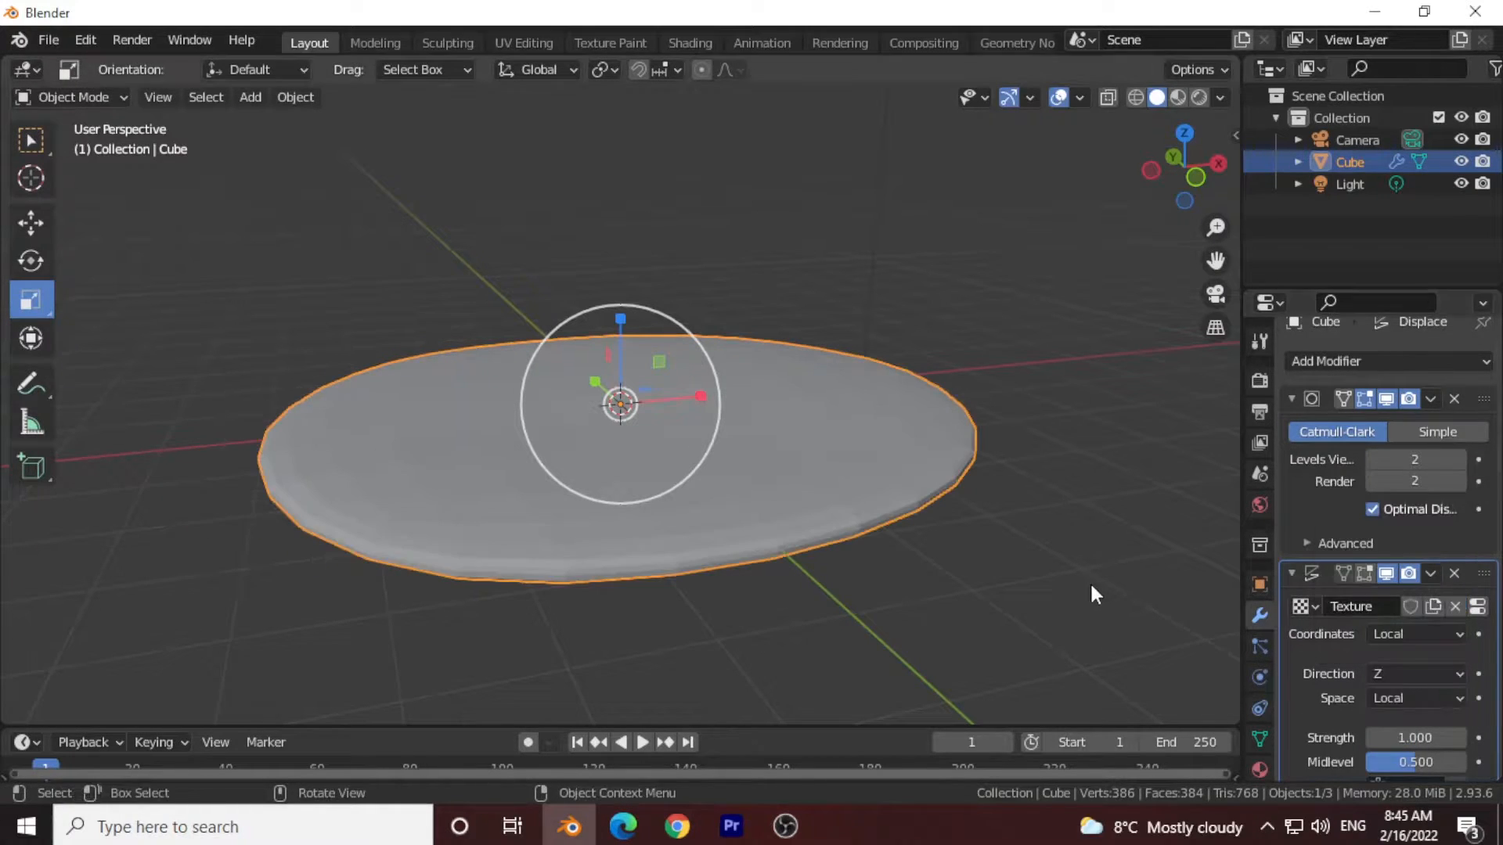
left_click(1415, 737)
type("-0.7")
key("Return")
left_click_drag(1402, 738, 1434, 738)
Add more loop cuts across the slab's halves in both directions in Edit Mode and return to Object Mode.
left_click(107, 97)
left_click(76, 142)
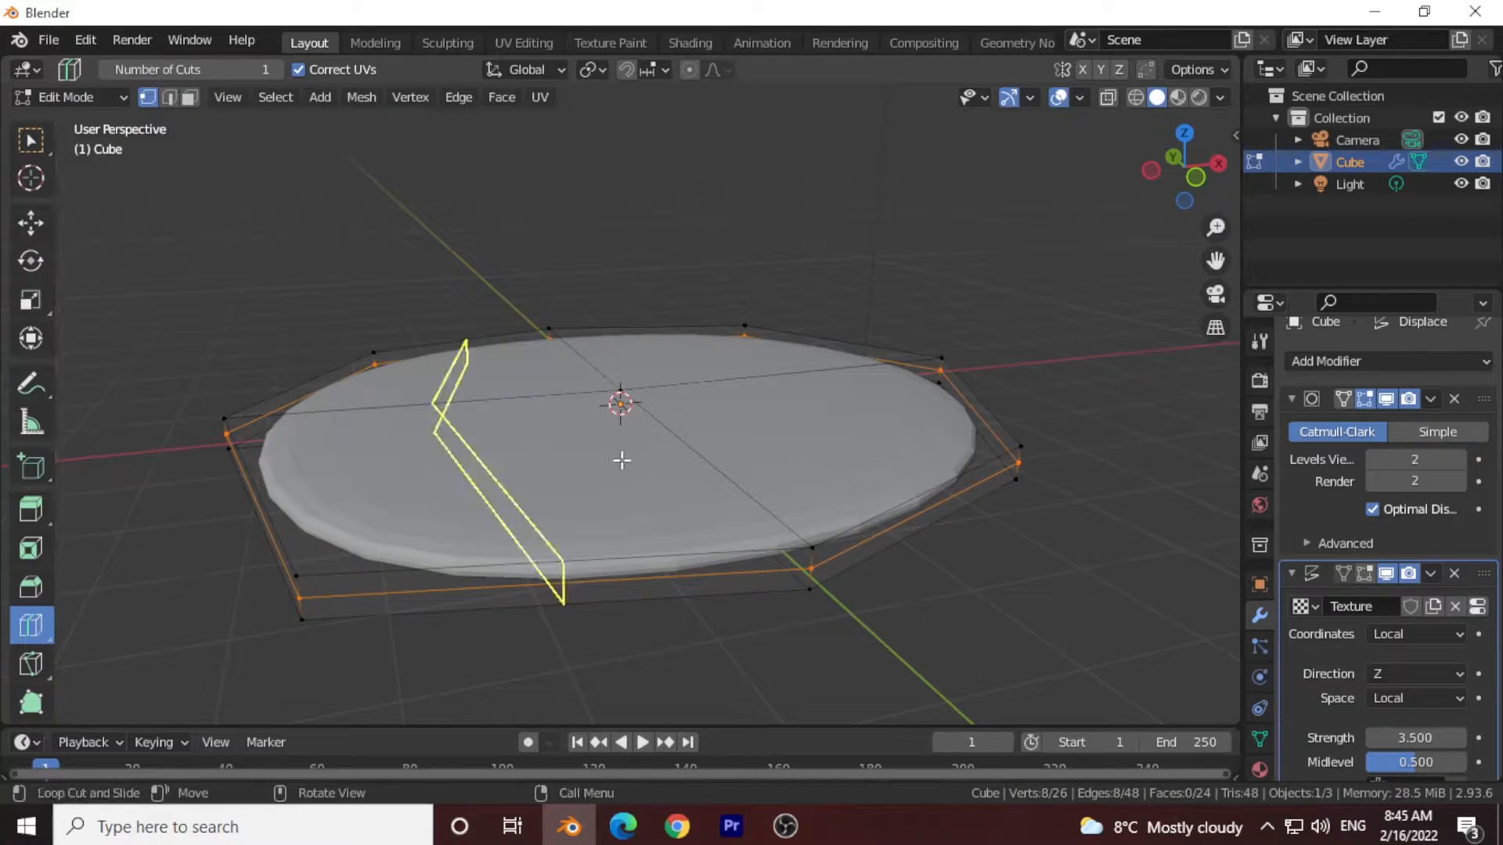
left_click(472, 373)
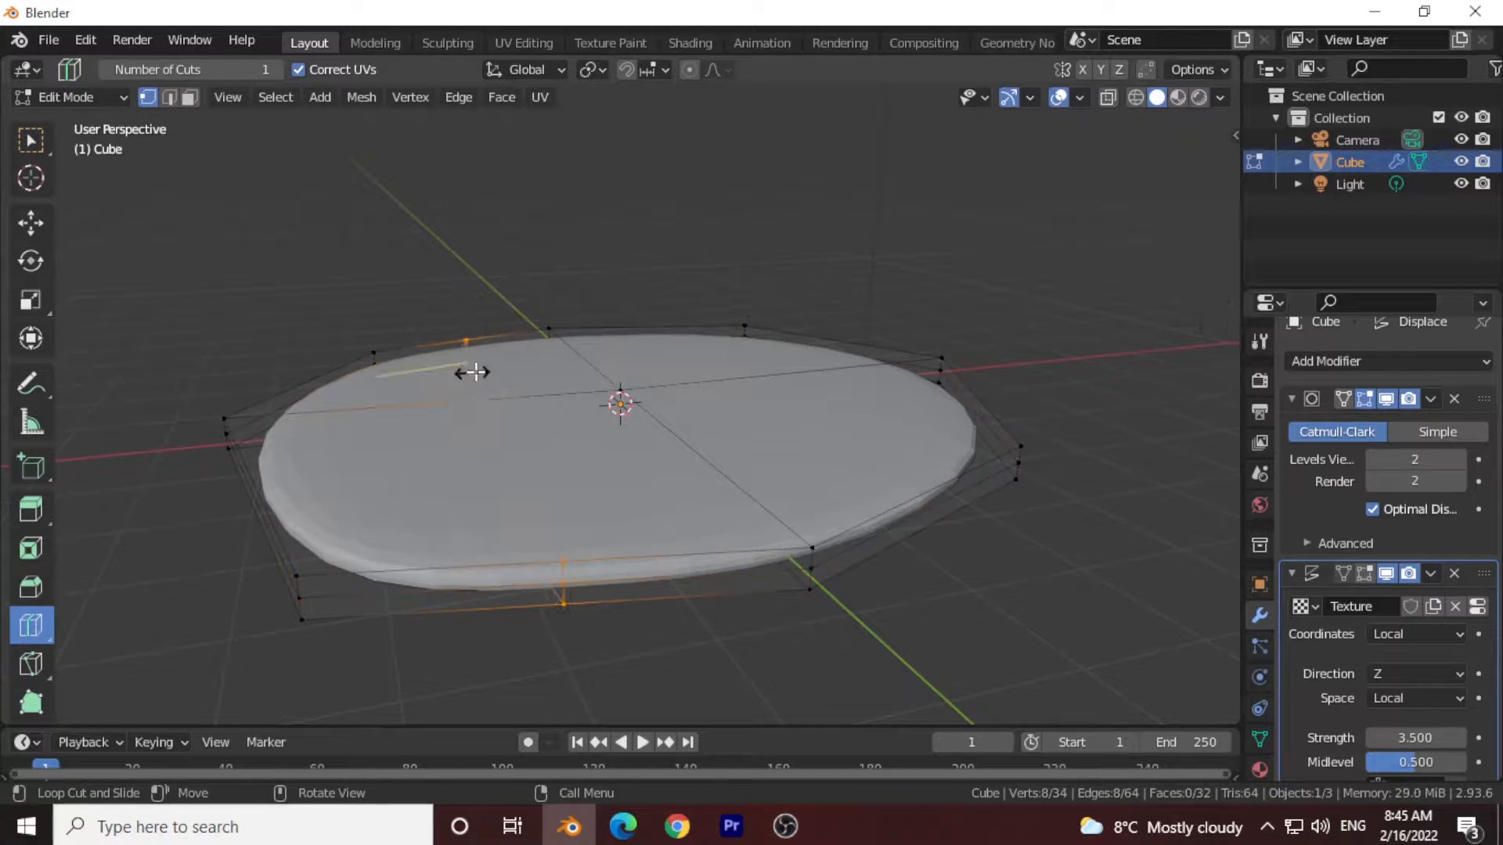
left_click(720, 399)
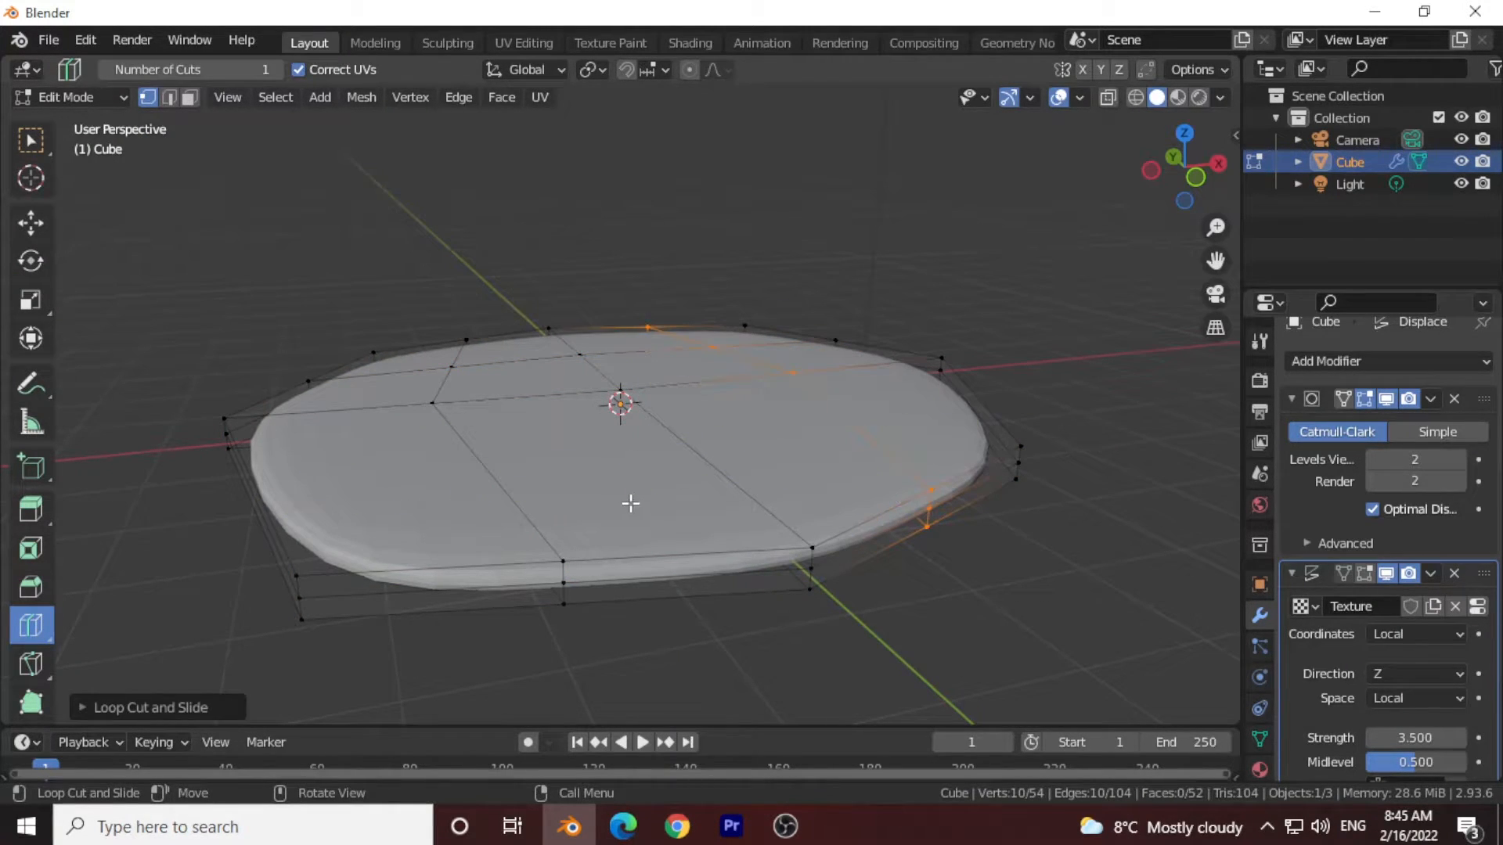
left_click(720, 494)
left_click(82, 97)
left_click(82, 123)
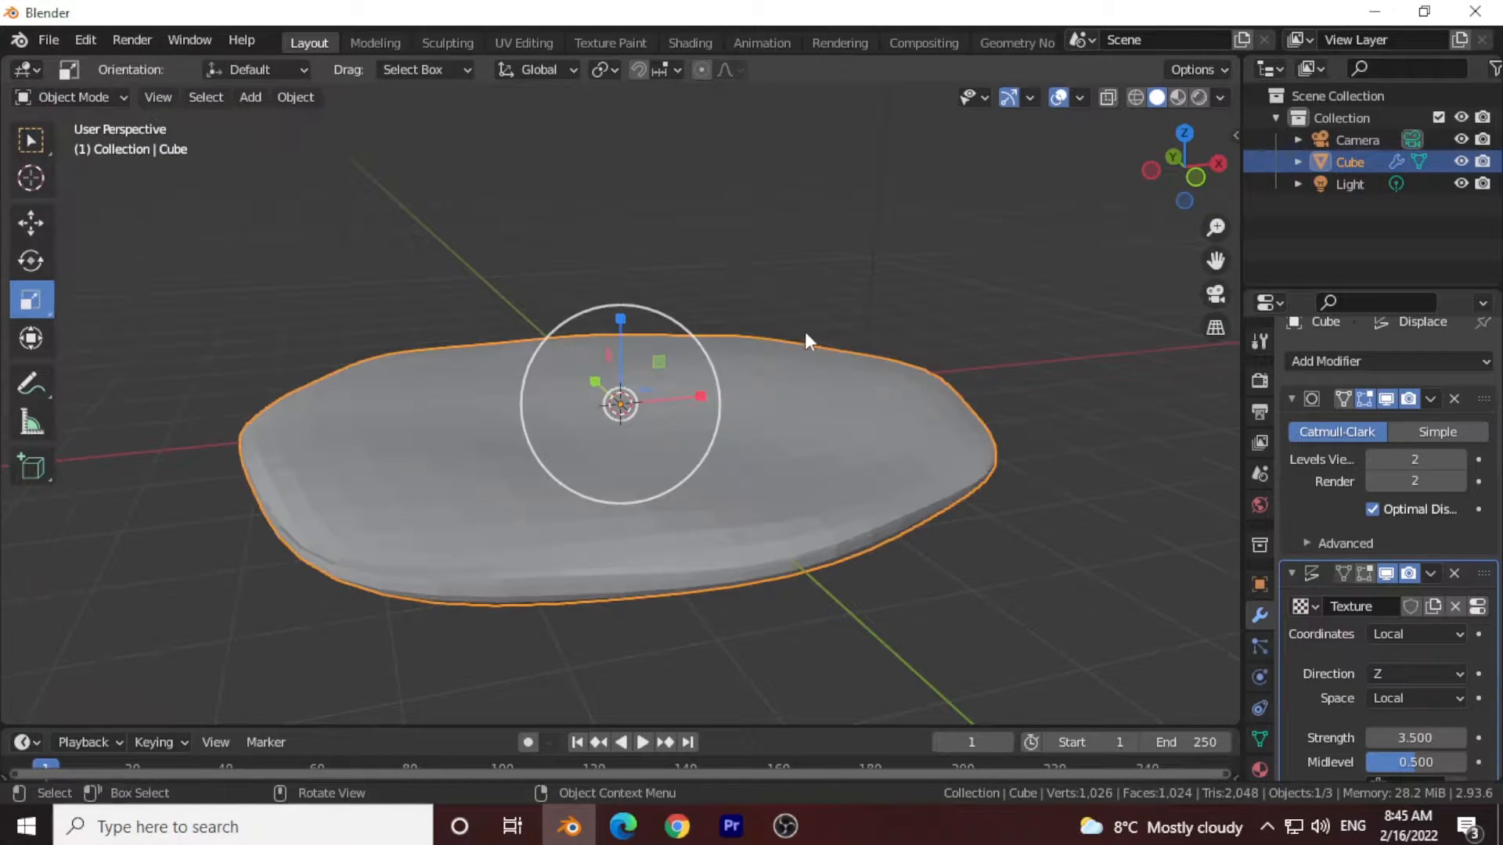
Apply smooth shading to the displaced slab.
right_click(604, 377)
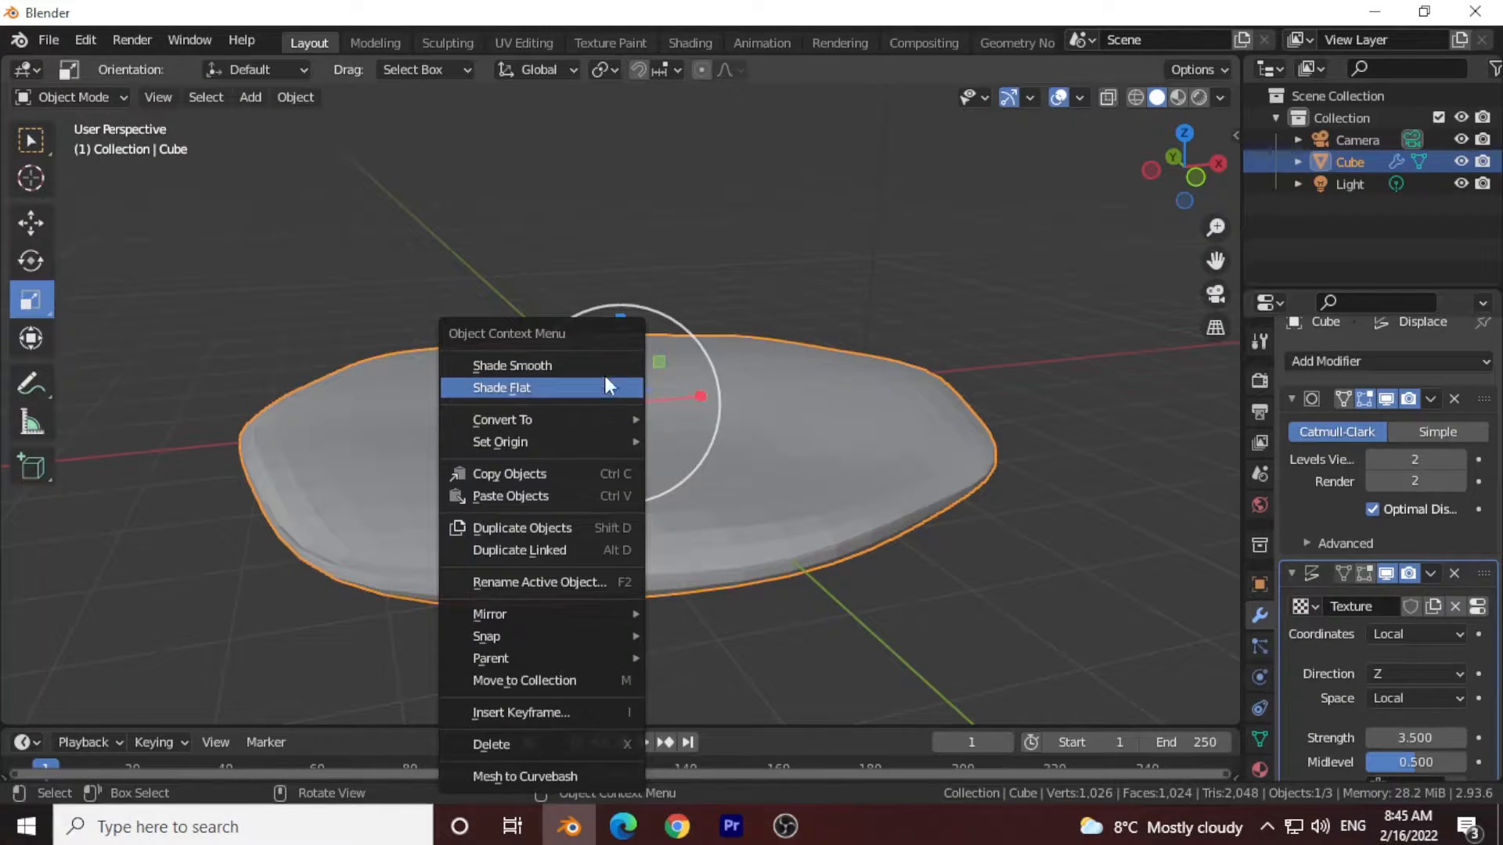
left_click(523, 368)
scroll(1414, 709, "down", 1)
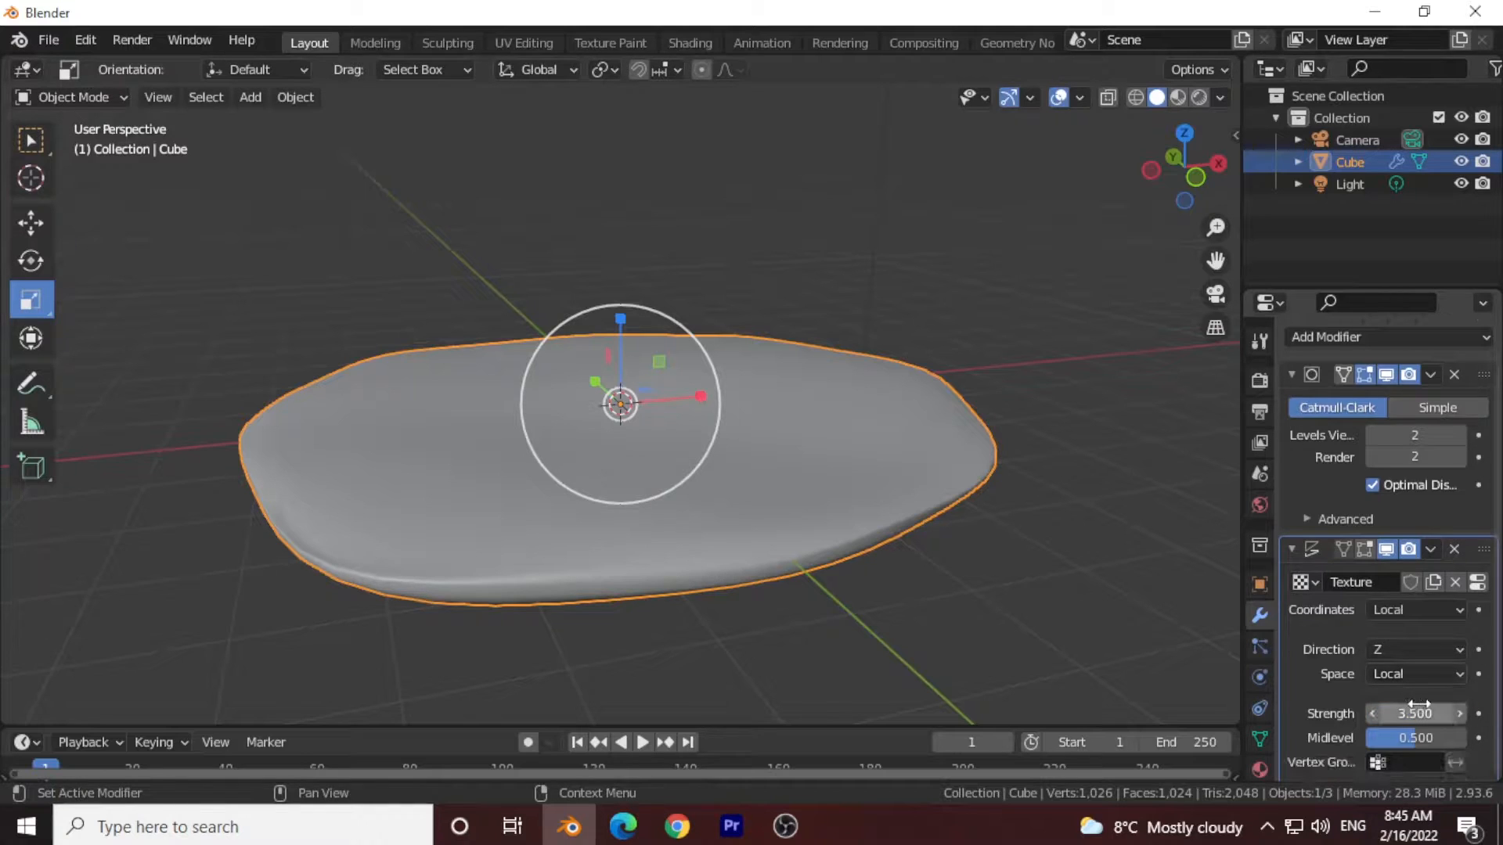
Set the slab's viewport subdivision level to 3 and its Displace strength to 3.7.
left_click(1462, 435)
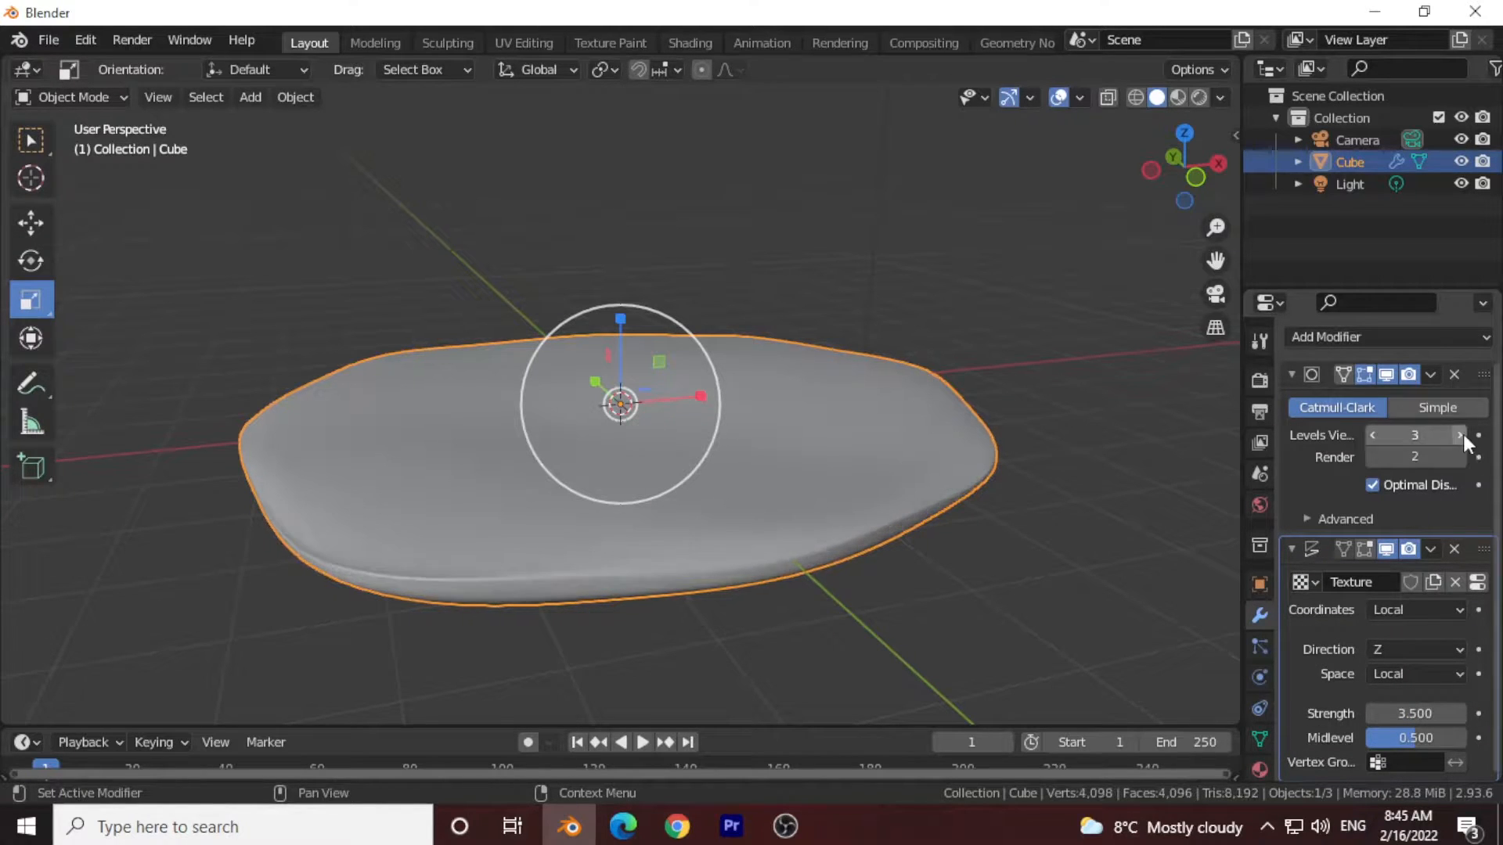
left_click(1462, 435)
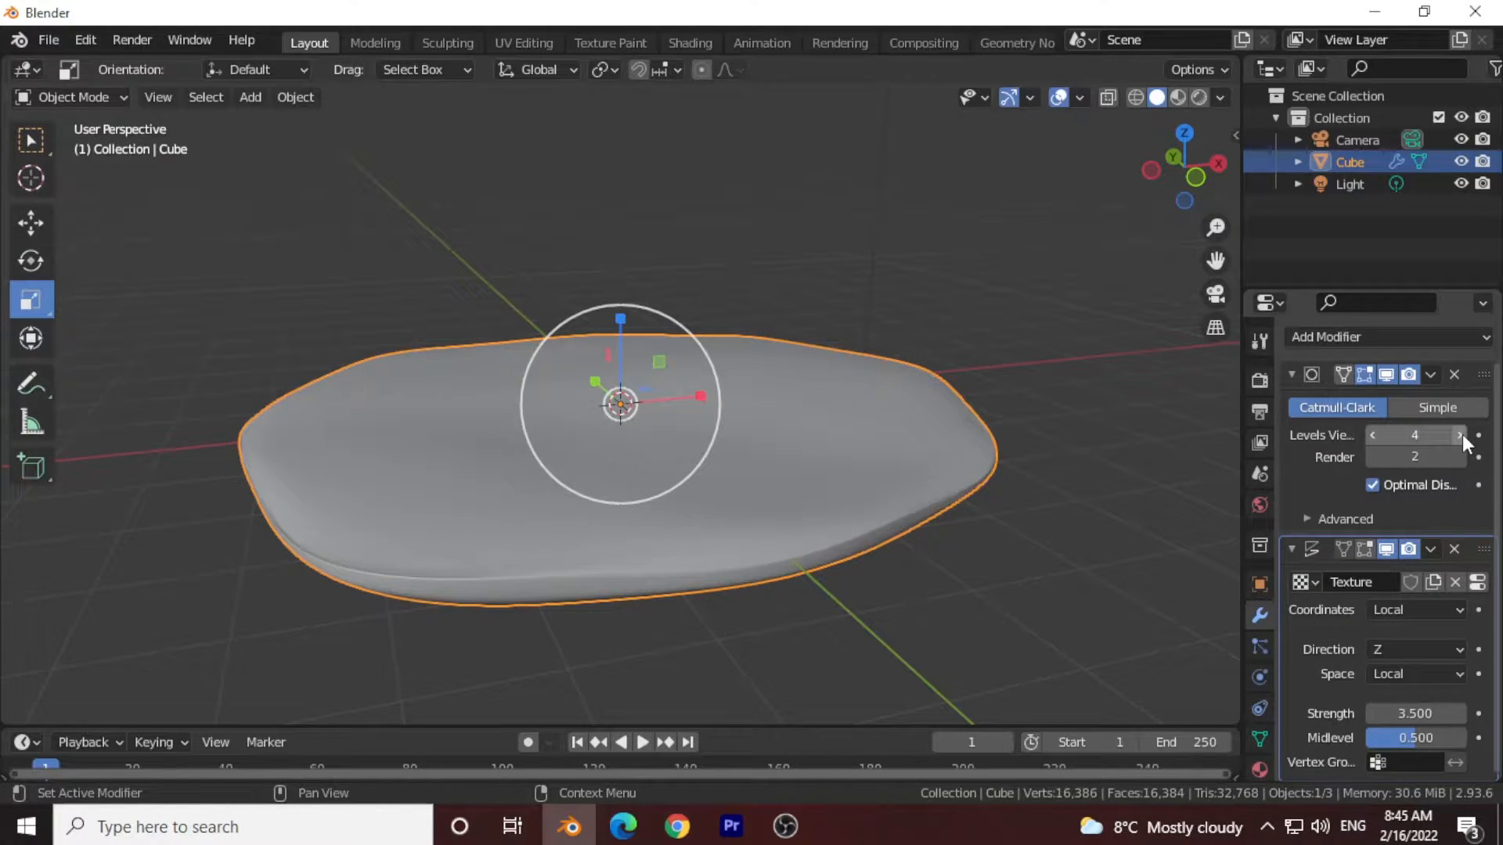
left_click(1374, 435)
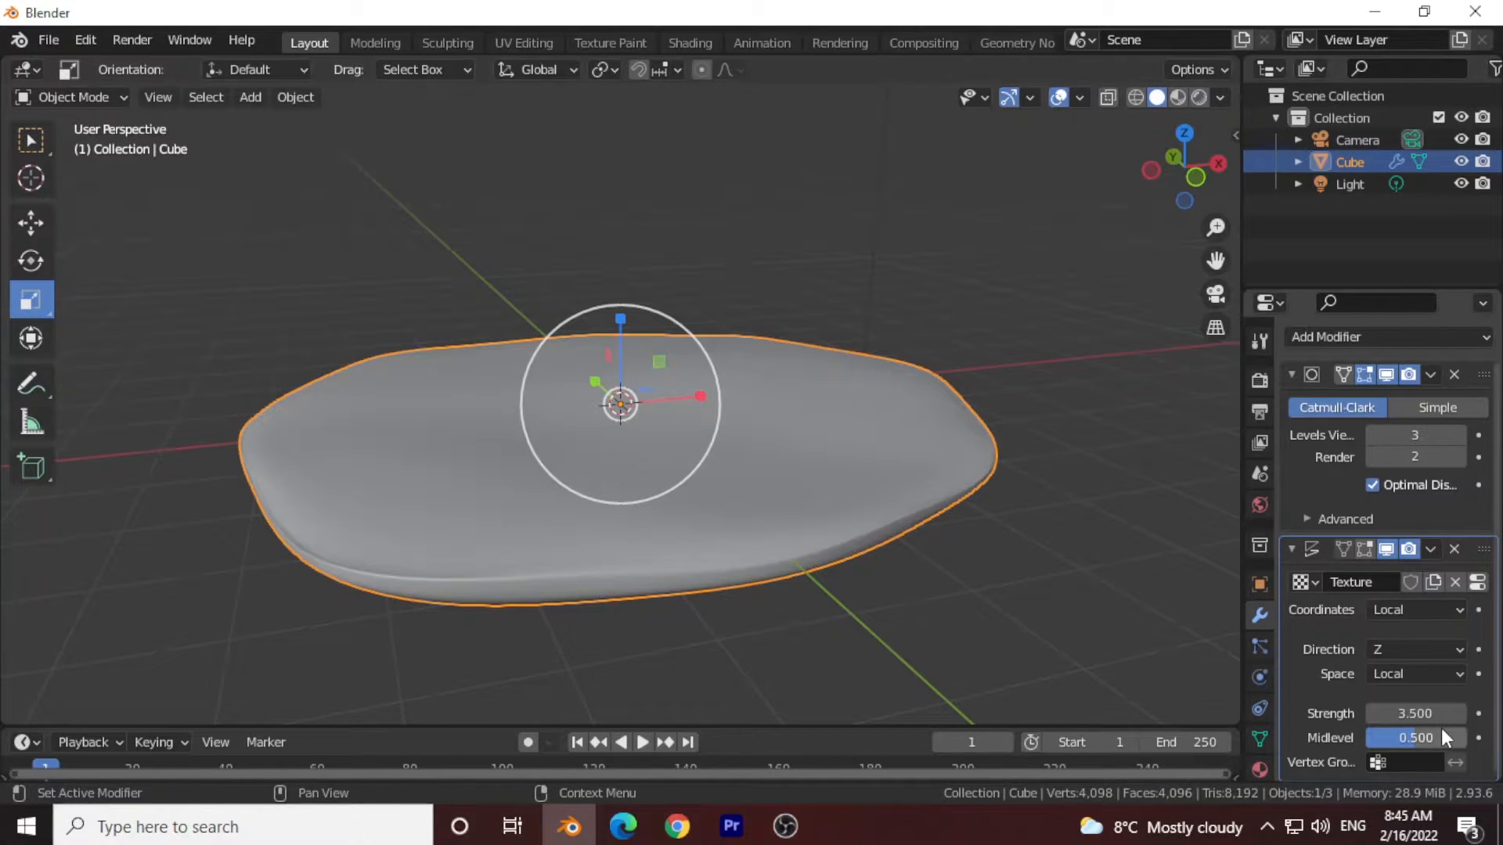
mouse_move(1426, 714)
left_mouse_down()
mouse_move(1448, 714)
mouse_move(1426, 714)
left_mouse_up()
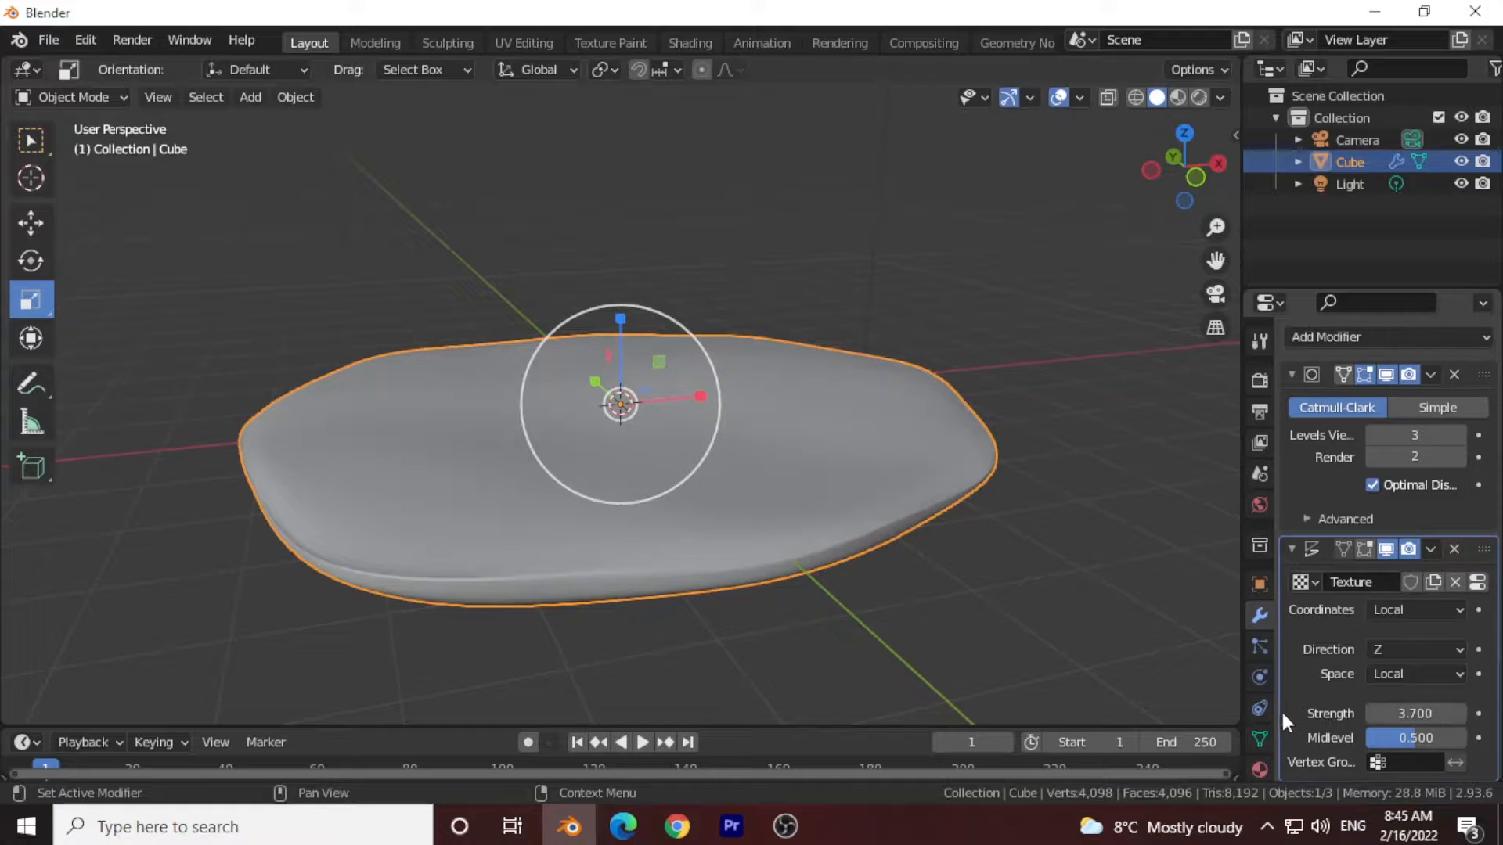
Reduce the Clouds texture size to 1.49 for the slab's displacement and deselect the slab.
scroll(1258, 740, "down", 2)
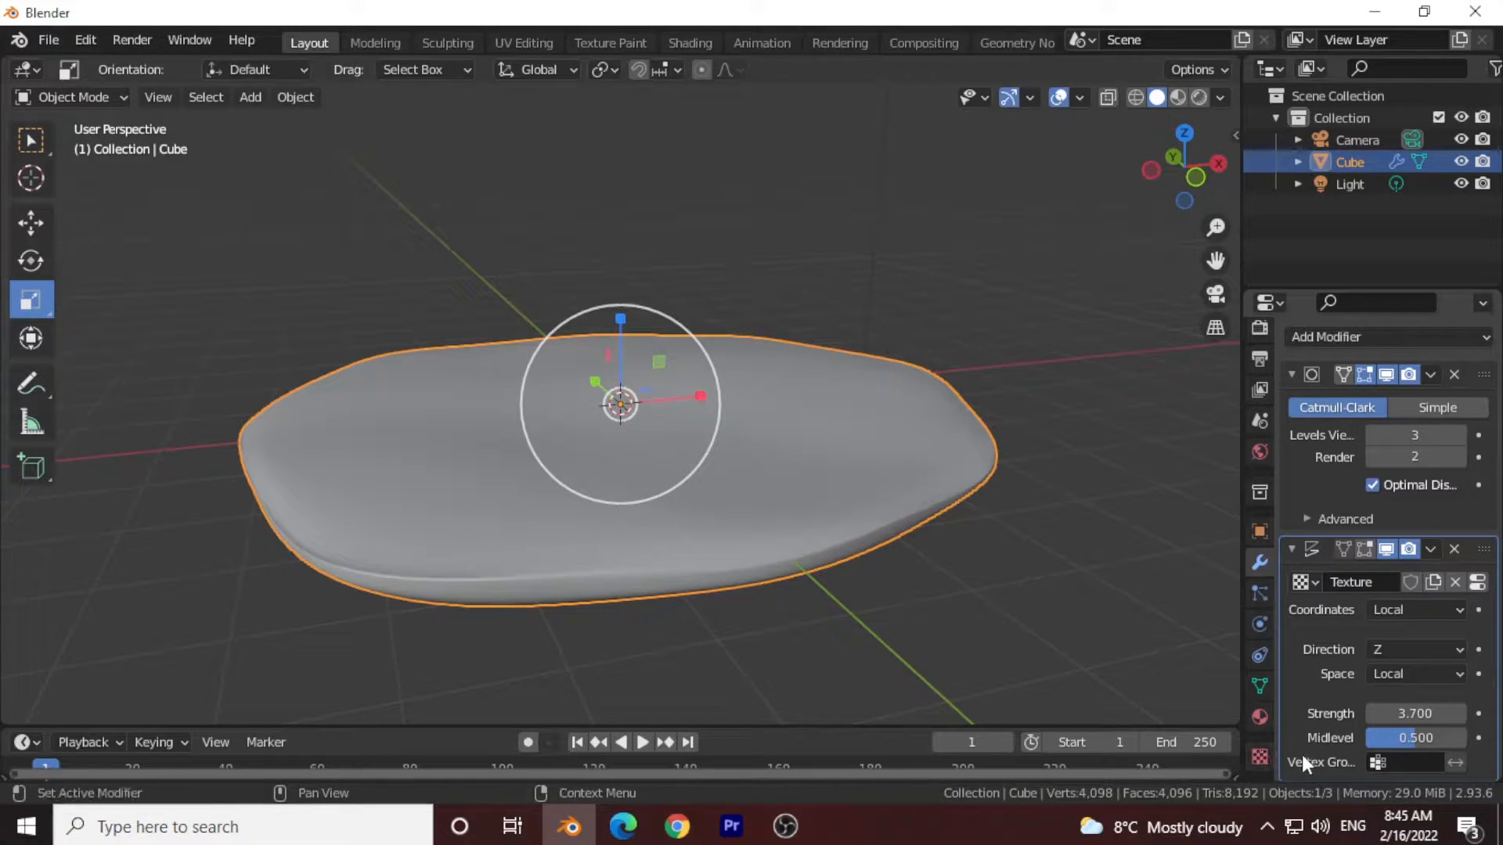
left_click(1260, 753)
scroll(1401, 701, "down", 8)
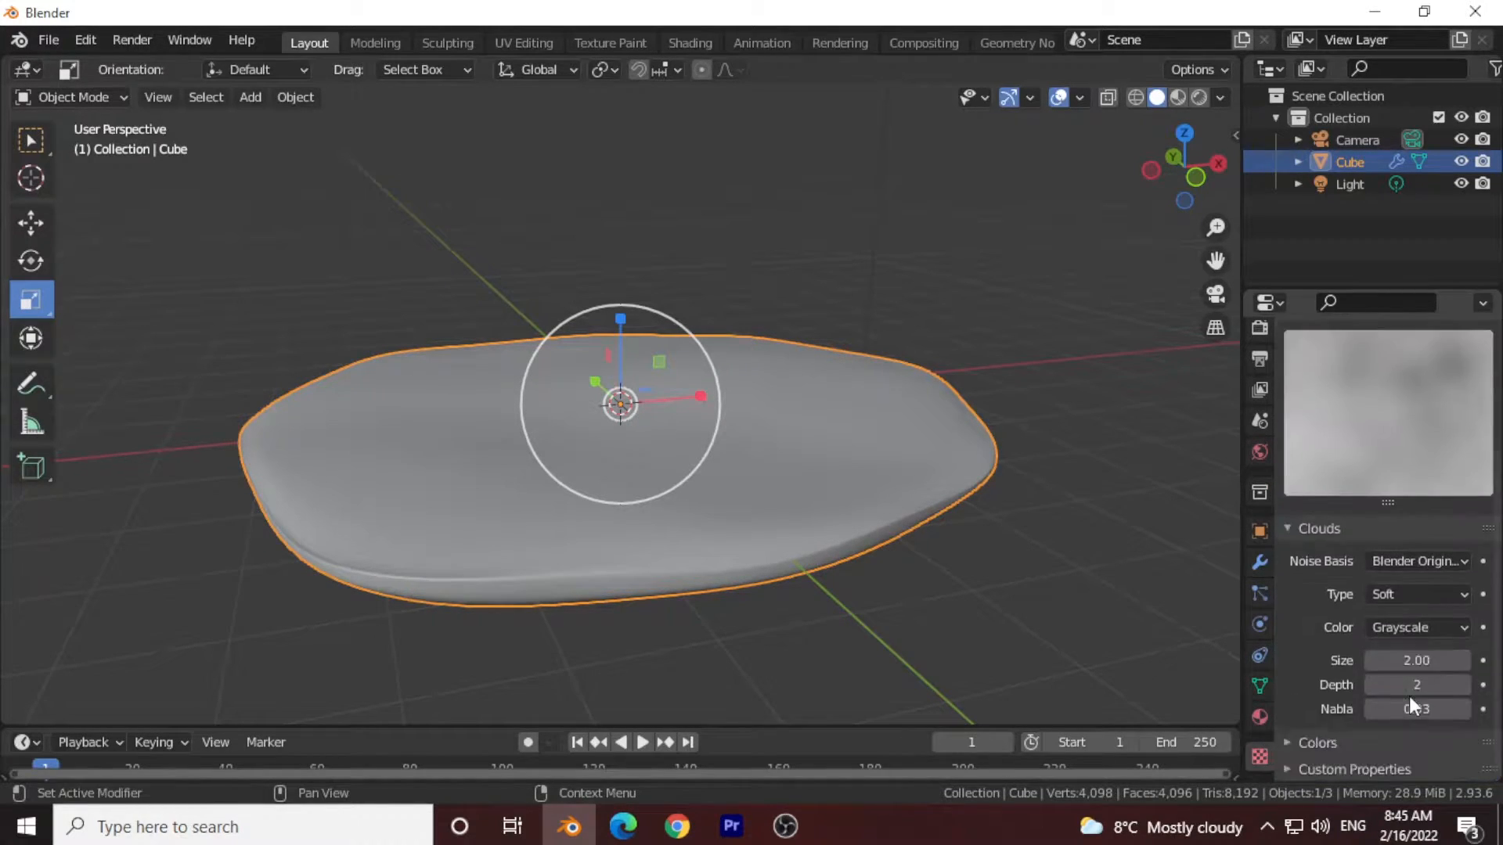
left_click_drag(1416, 660, 1364, 660)
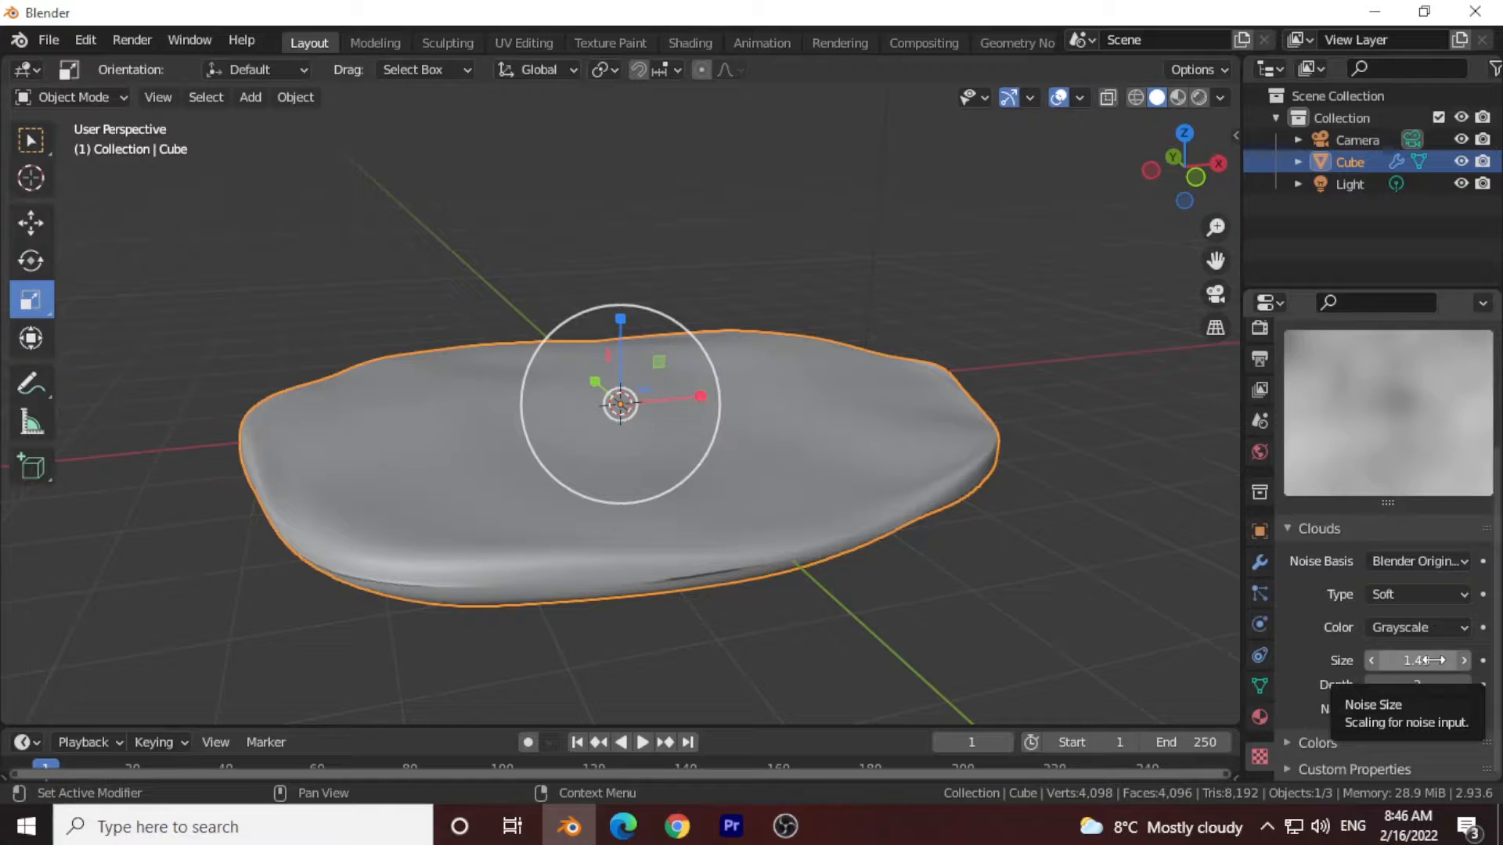
left_click(1075, 568)
Add a UV sphere at the slab's centre and scale it up to roughly half the slab's width.
left_click_drag(1184, 200, 1164, 166)
left_click(248, 98)
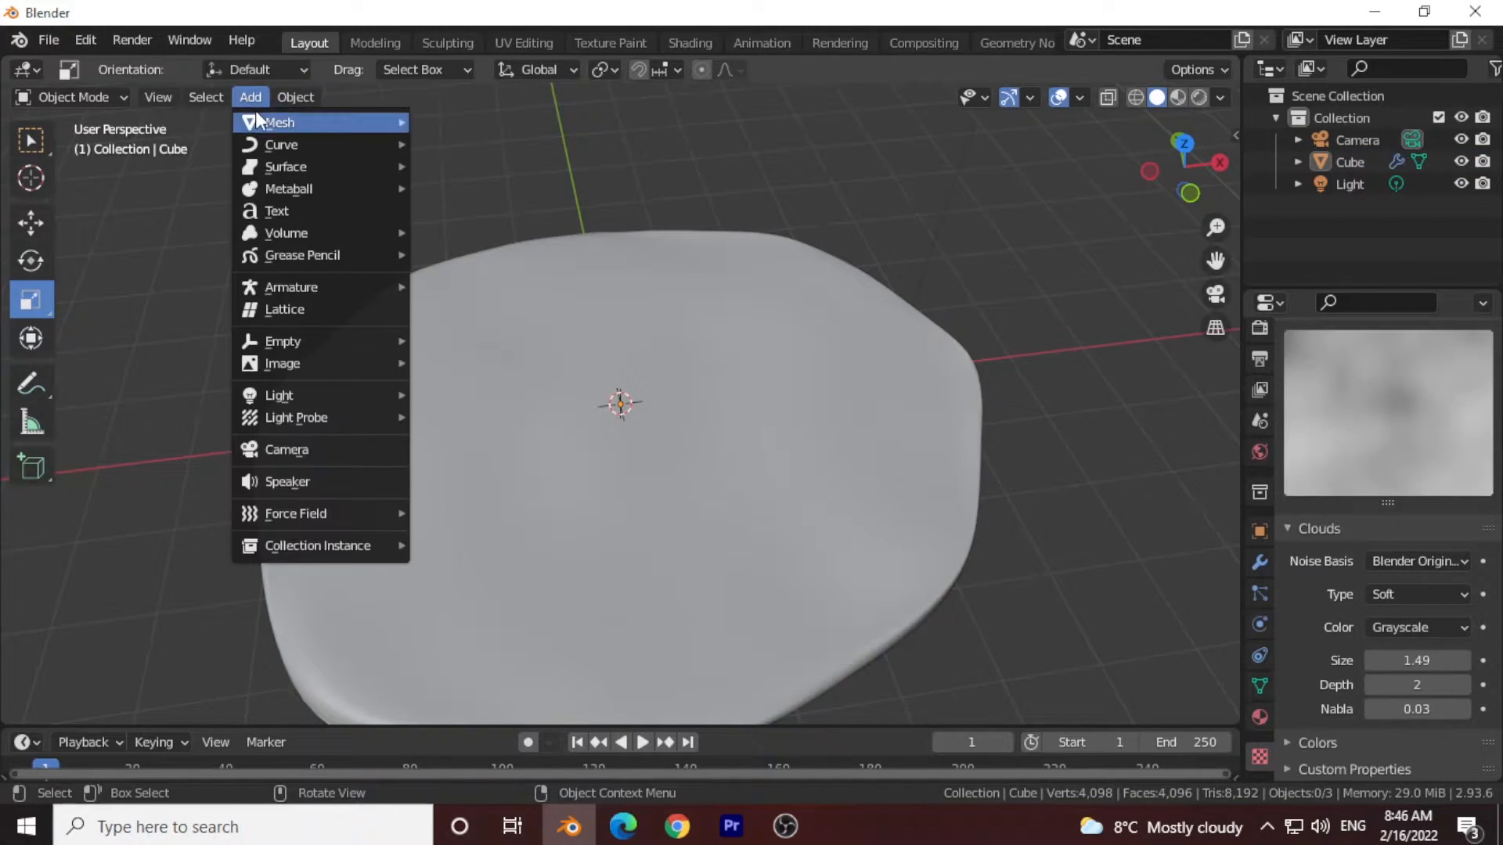
mouse_move(257, 116)
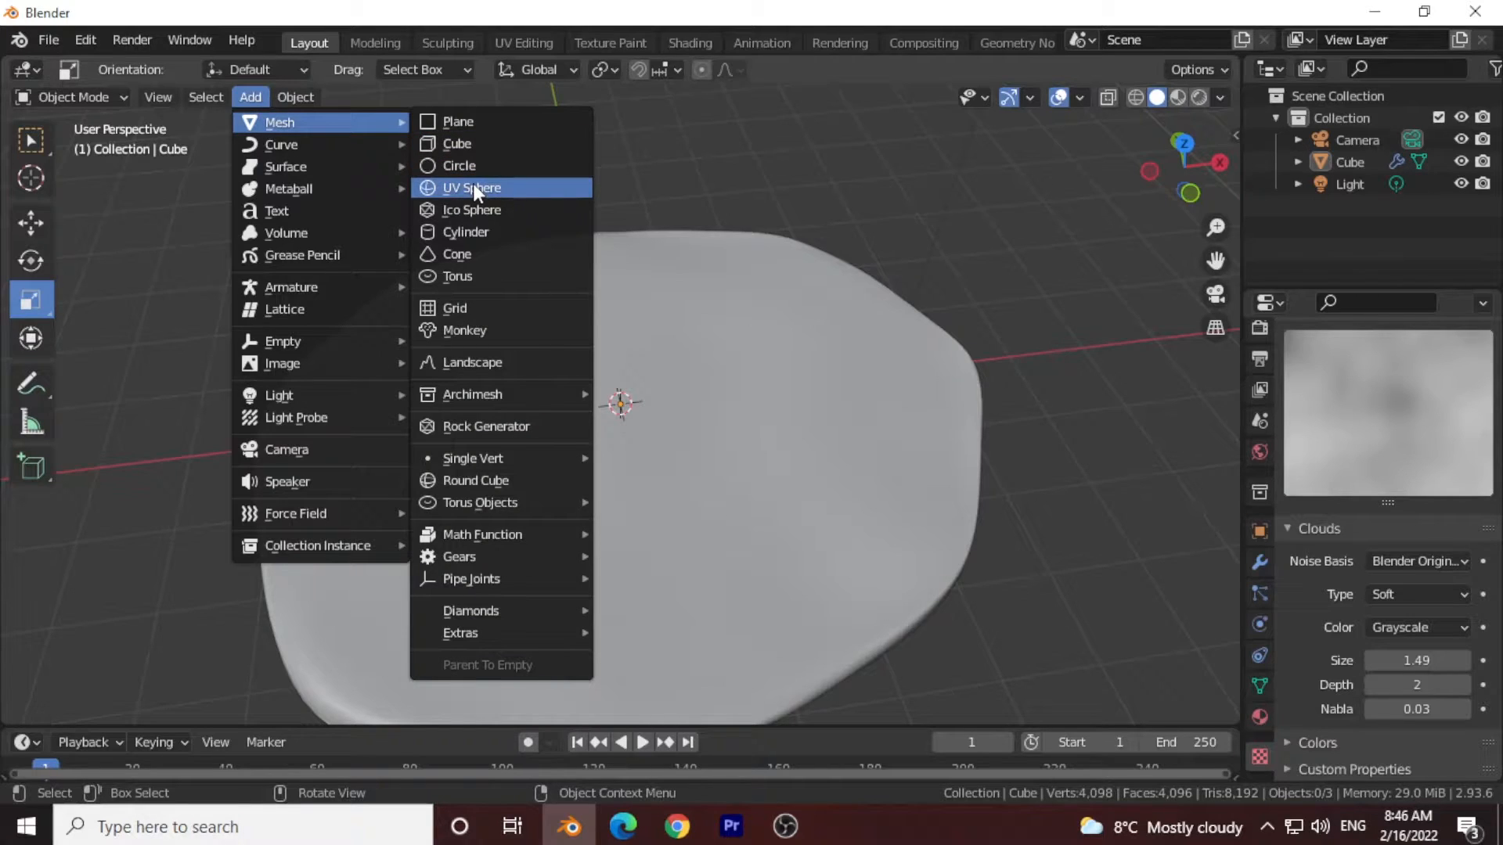
left_click(474, 188)
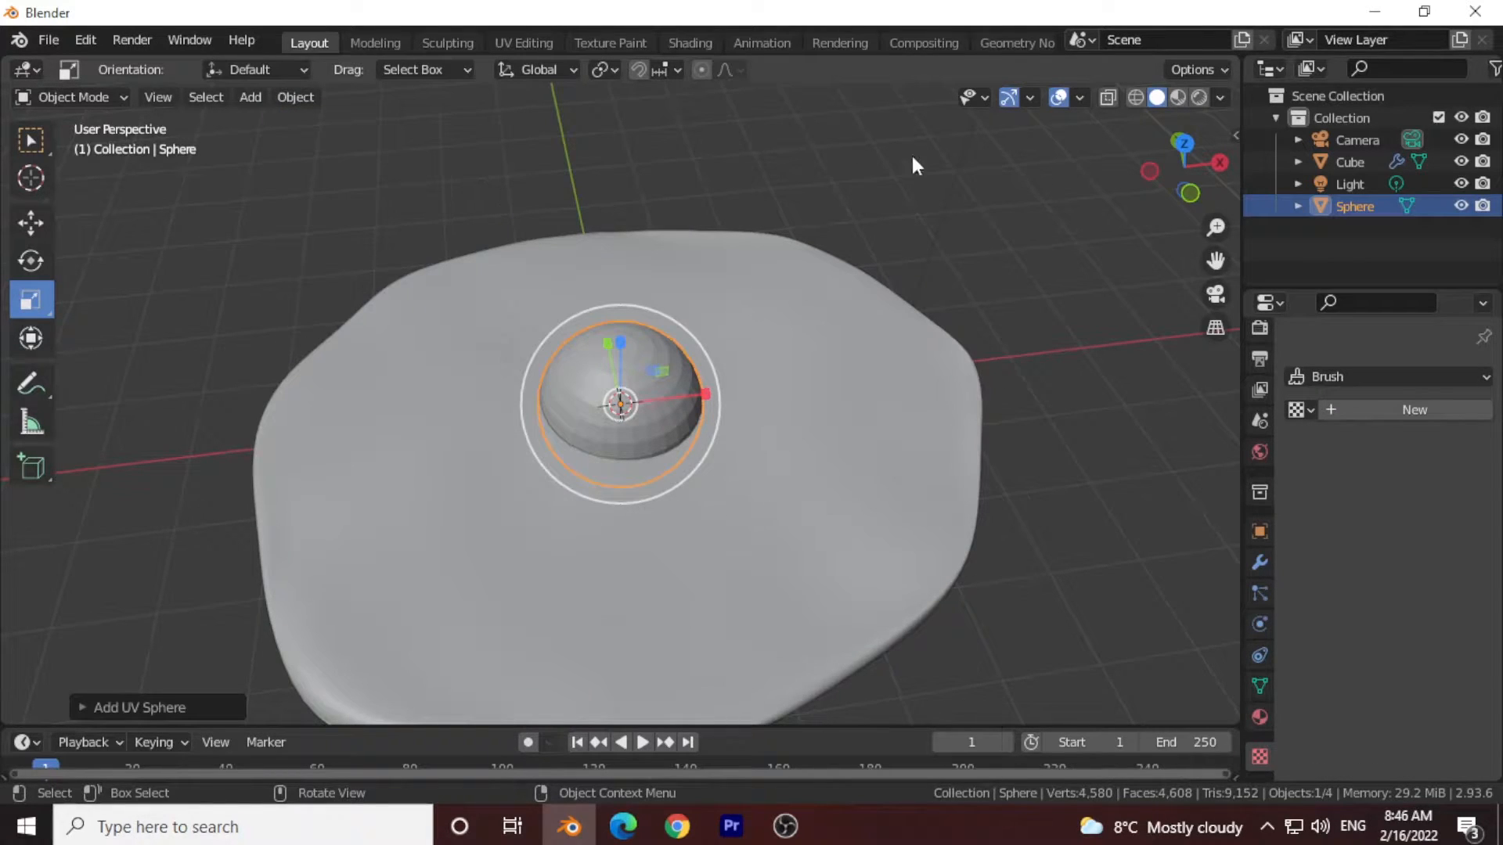
left_click(1183, 144)
left_click_drag(667, 359, 758, 325)
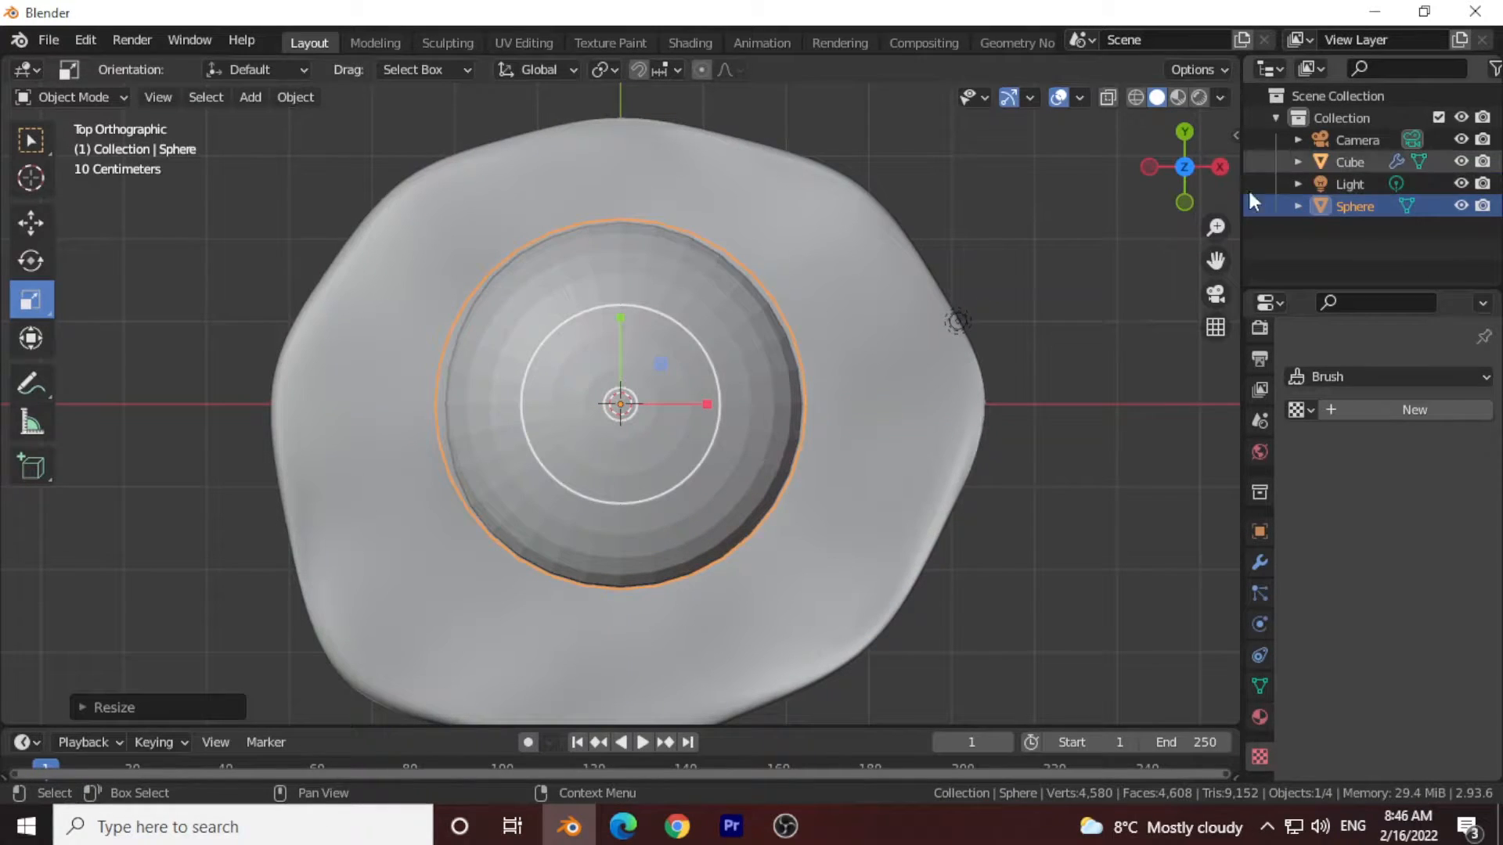
Flatten the sphere along Z into a low dome on the slab and deselect it.
left_click(1184, 202)
left_click_drag(1156, 210, 1104, 192)
left_click_drag(722, 419, 693, 411)
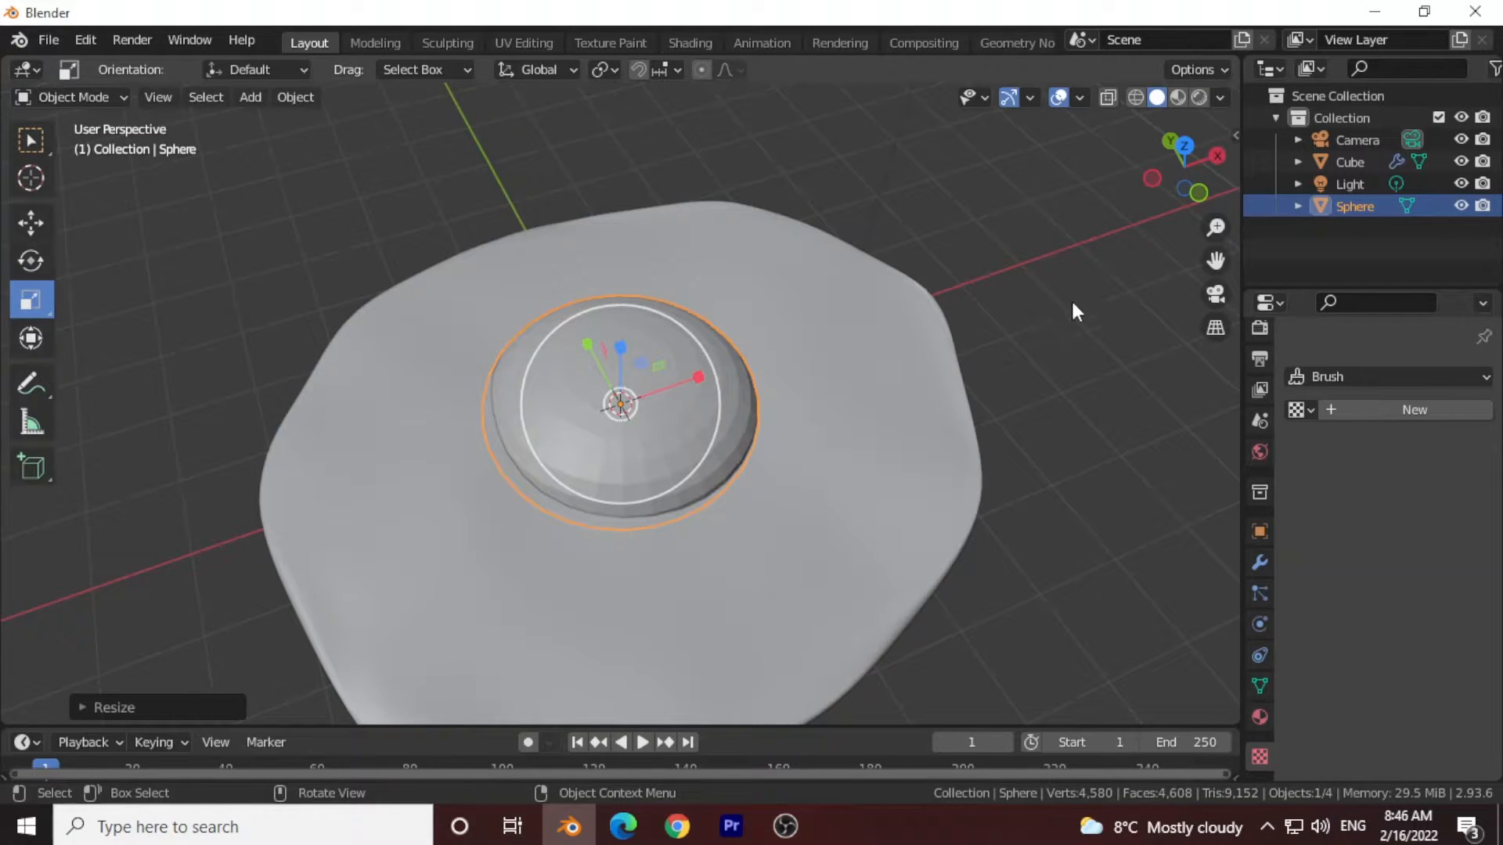
left_click(1164, 245)
left_click_drag(1168, 171, 1120, 218)
scroll(392, 207, "up", 2)
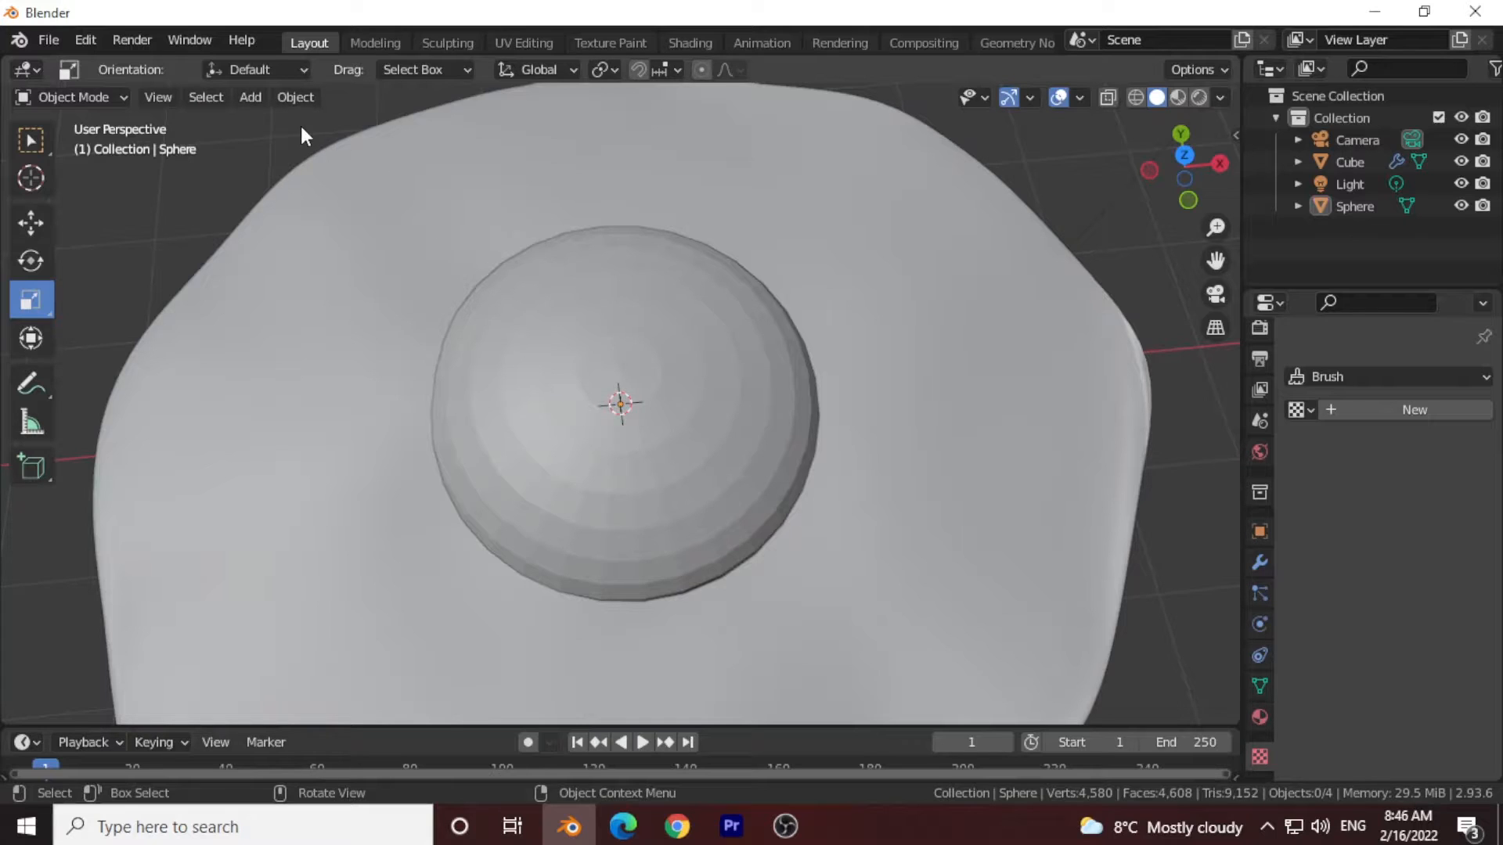
Duplicate the flattened sphere in place and scale the copy down to eye size.
left_click(580, 382)
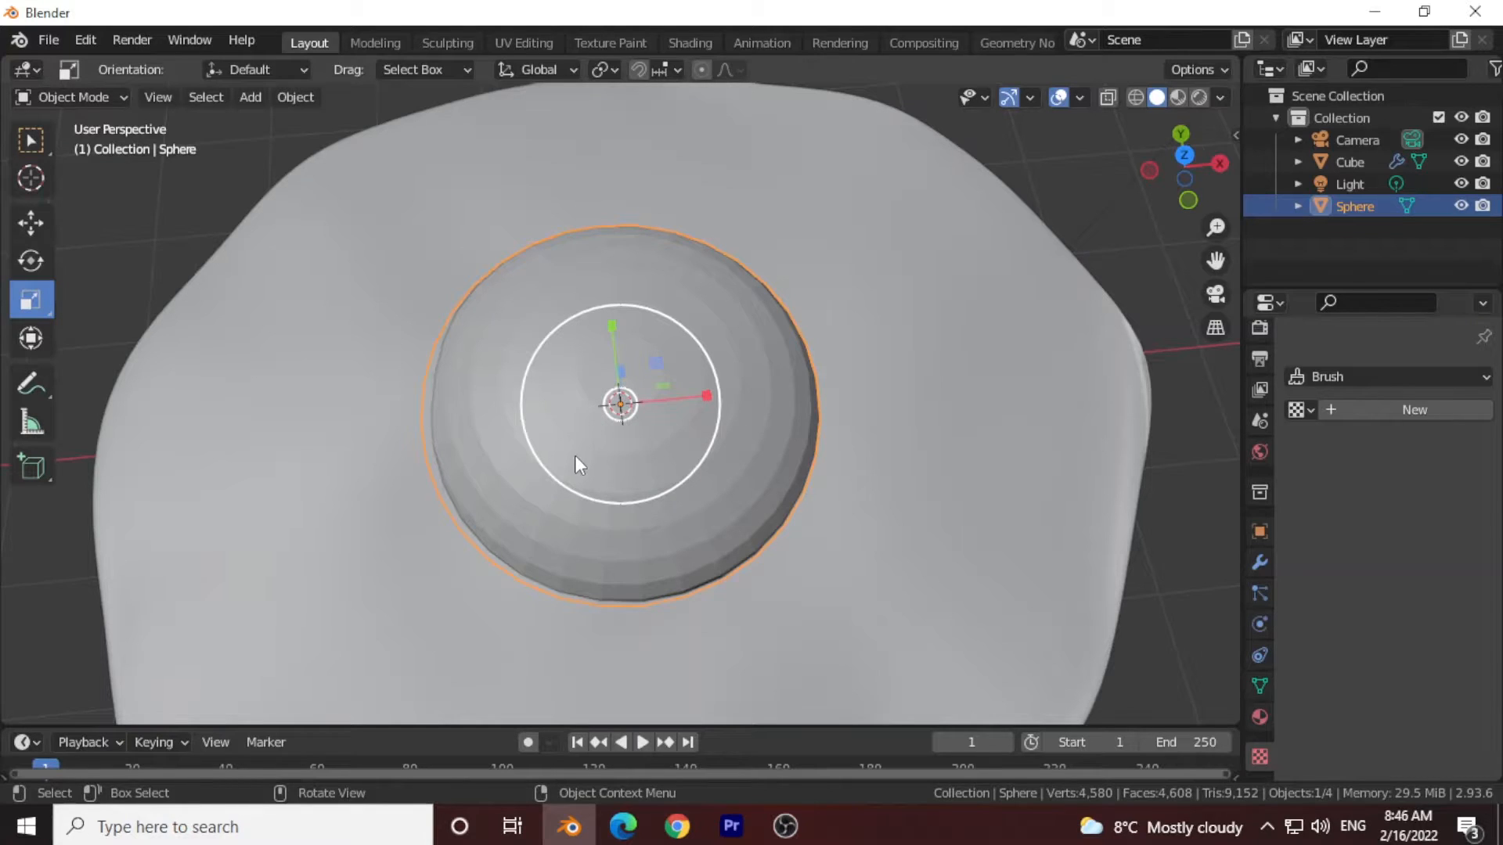
key("shift+d")
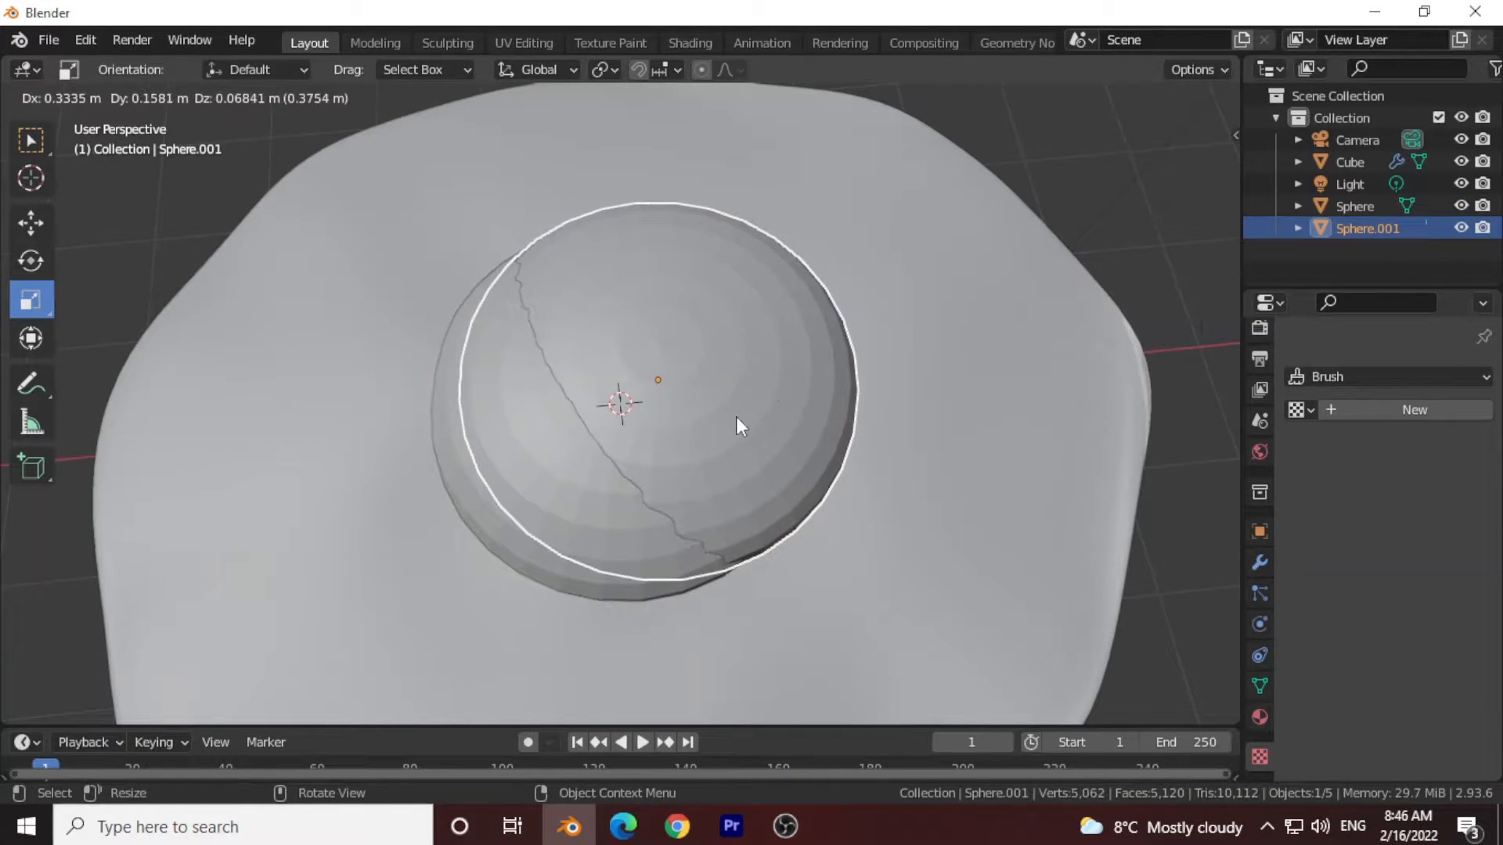
right_click(736, 417)
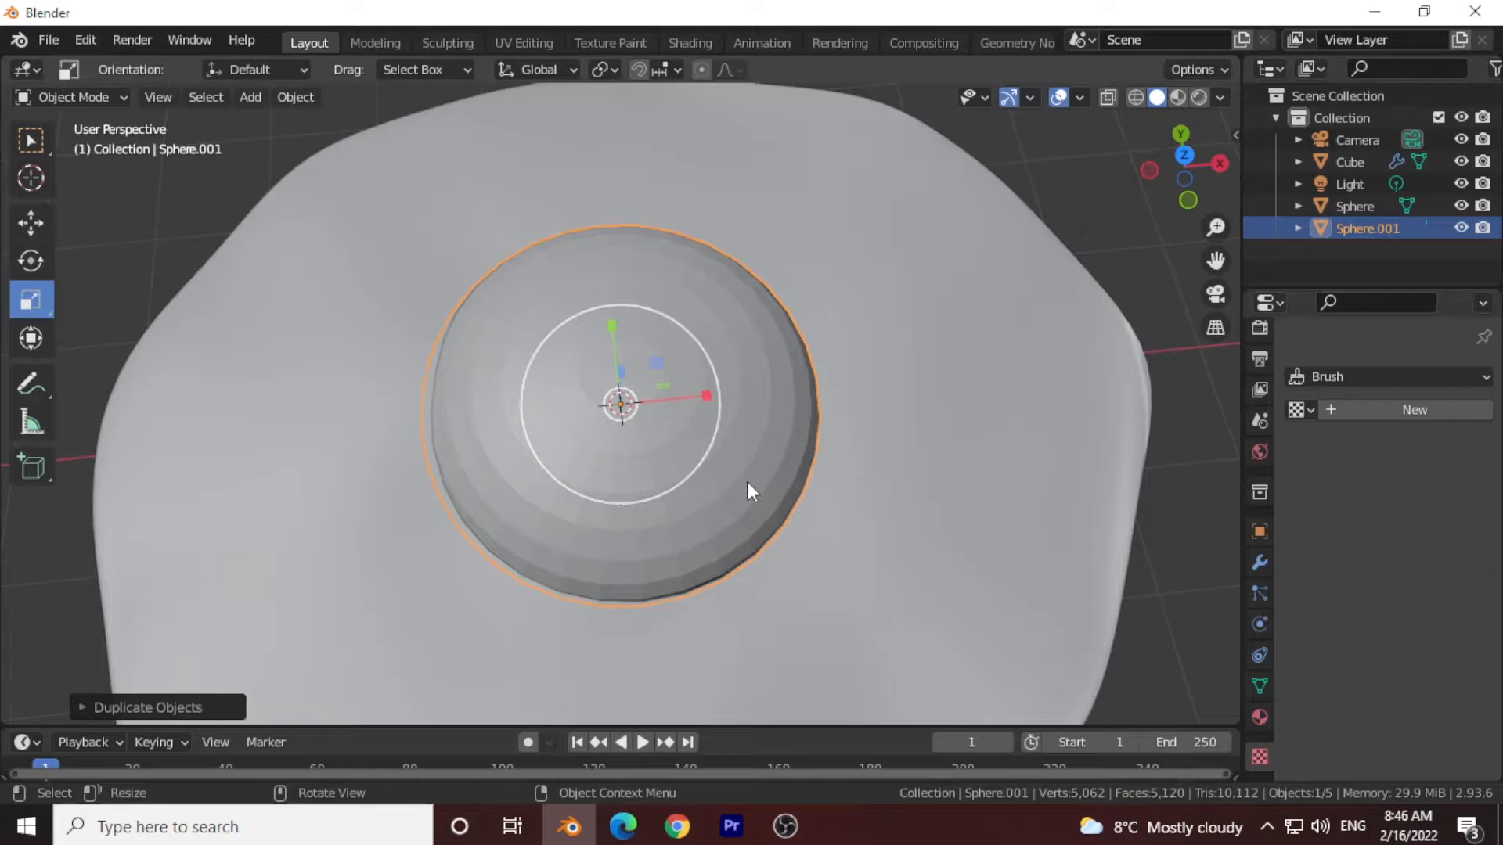
left_click_drag(702, 457, 644, 420)
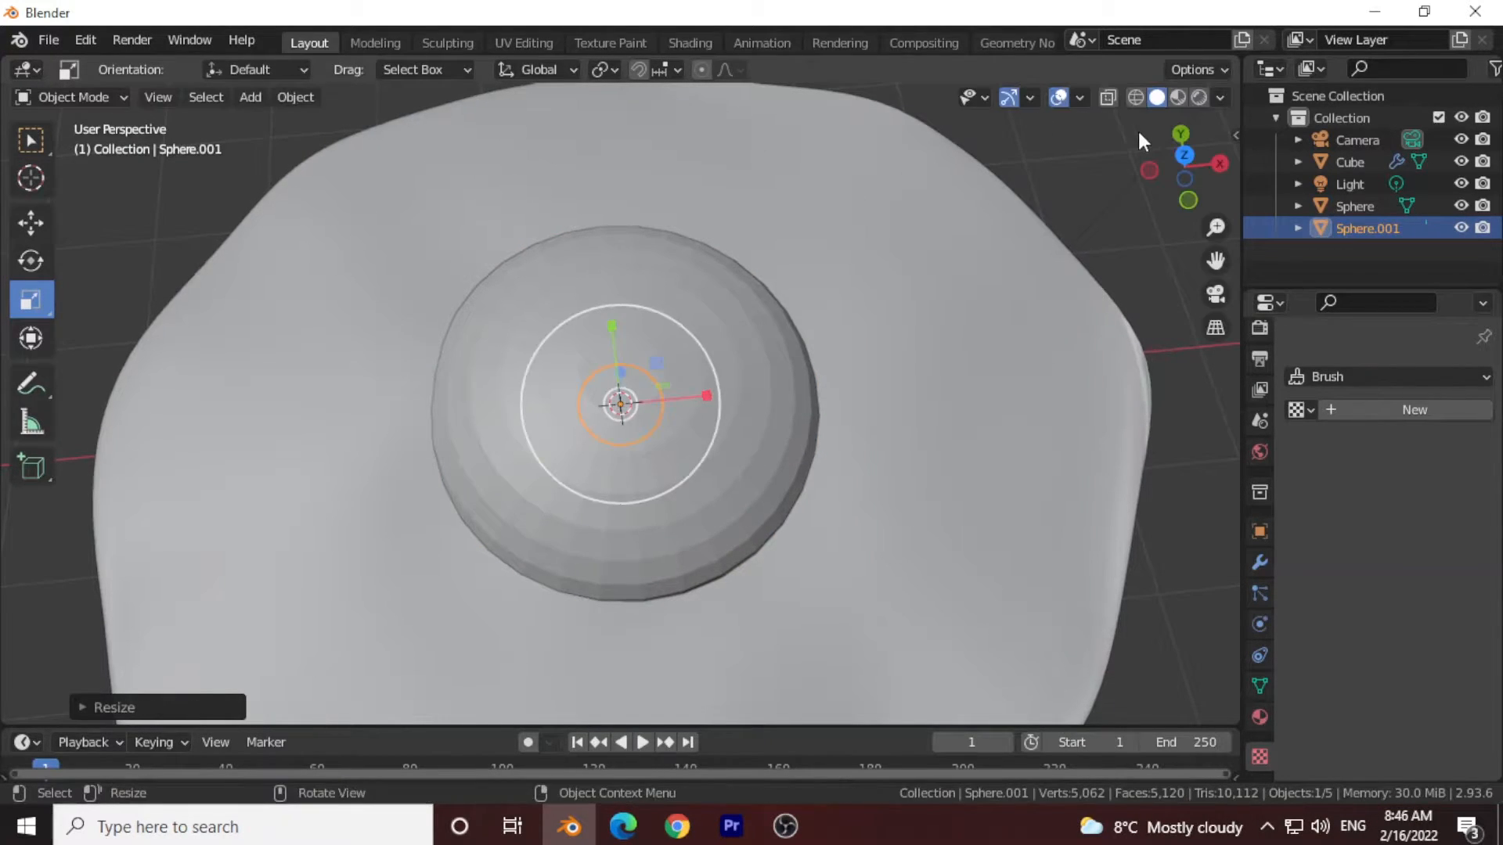
Move the small sphere in the XY plane toward -X and +Y, onto the dome's upper-left area as seen from above.
left_click(1185, 155)
left_click(32, 213)
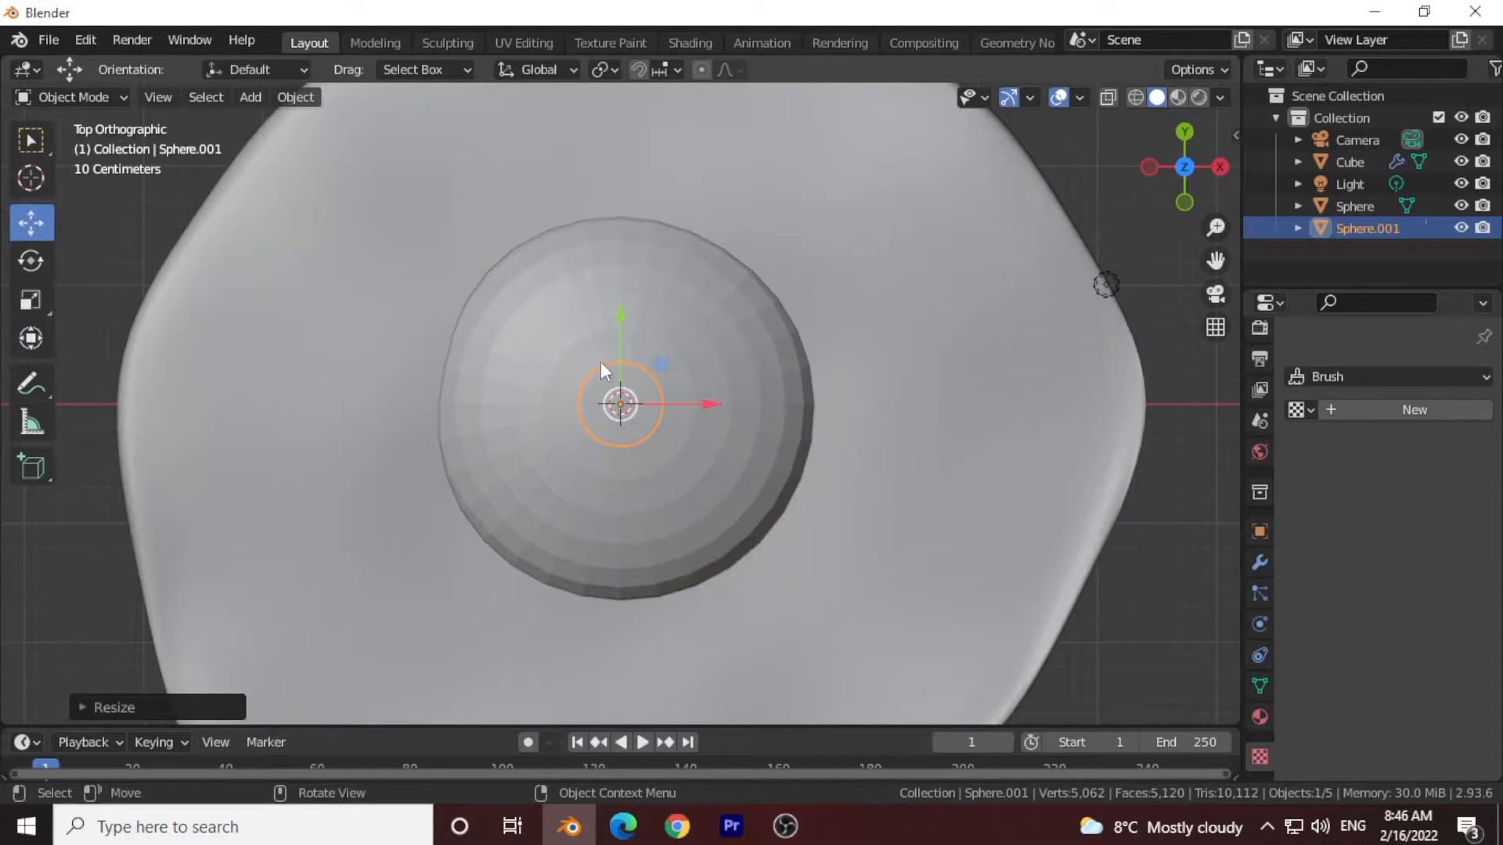
left_click_drag(662, 364, 580, 283)
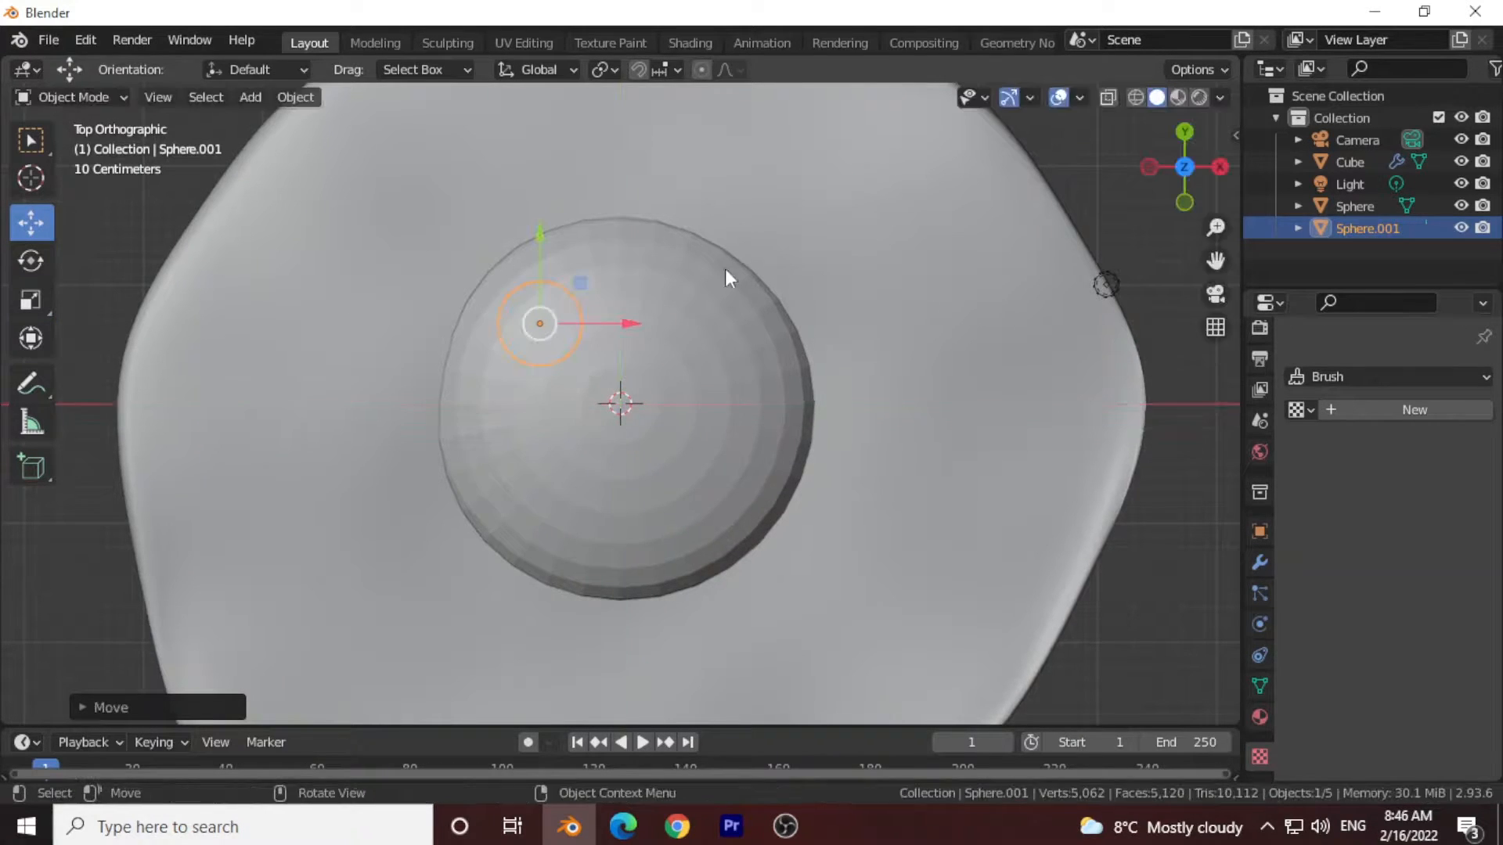
Rotate the small sphere slightly about the X, Y and Z axes so it follows the dome's slope.
left_click_drag(1172, 194, 499, 231)
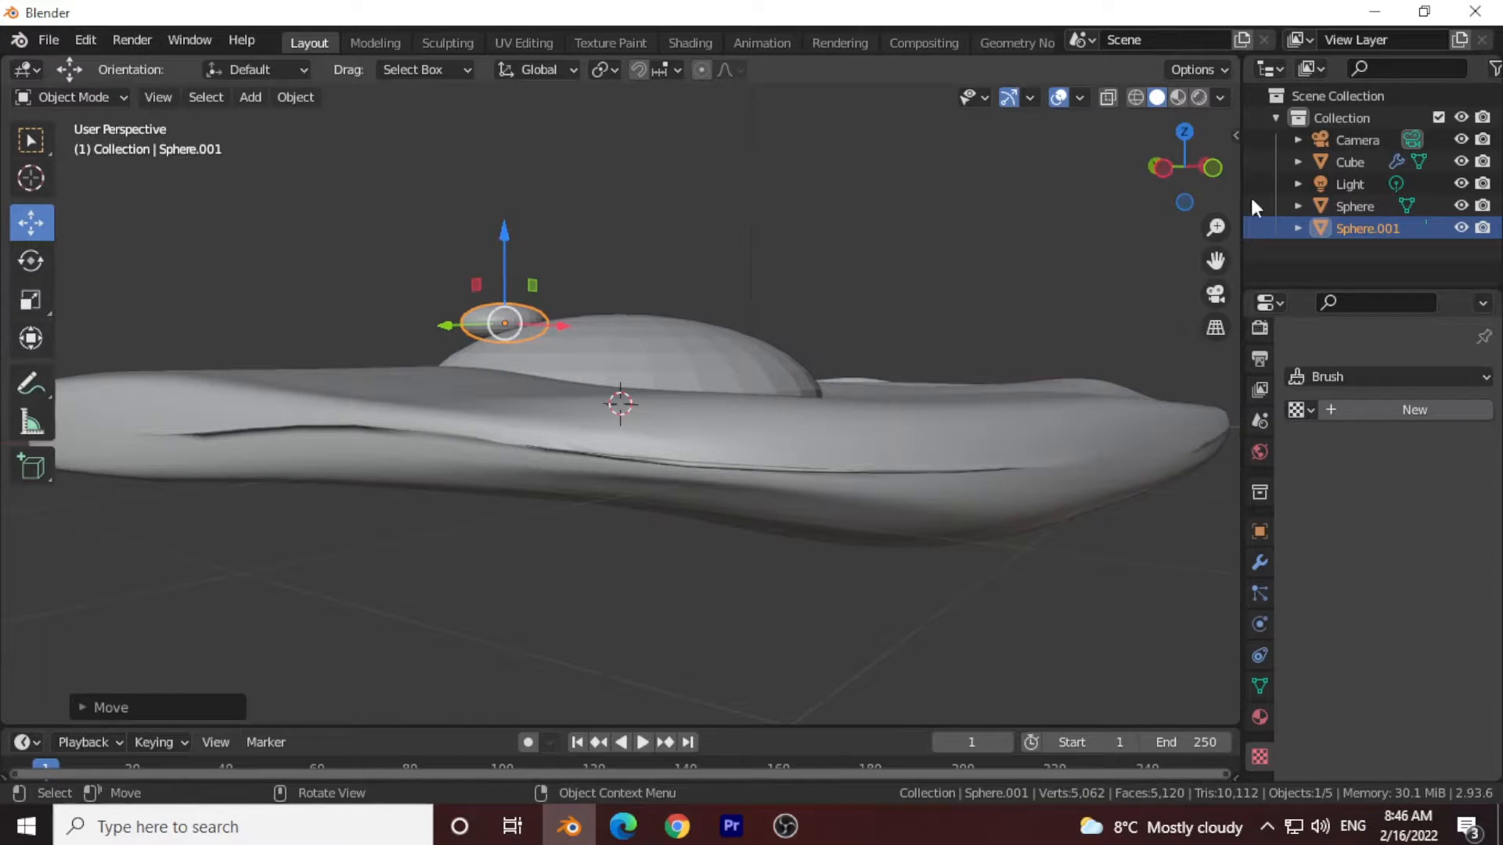
left_click(1160, 167)
left_click(30, 261)
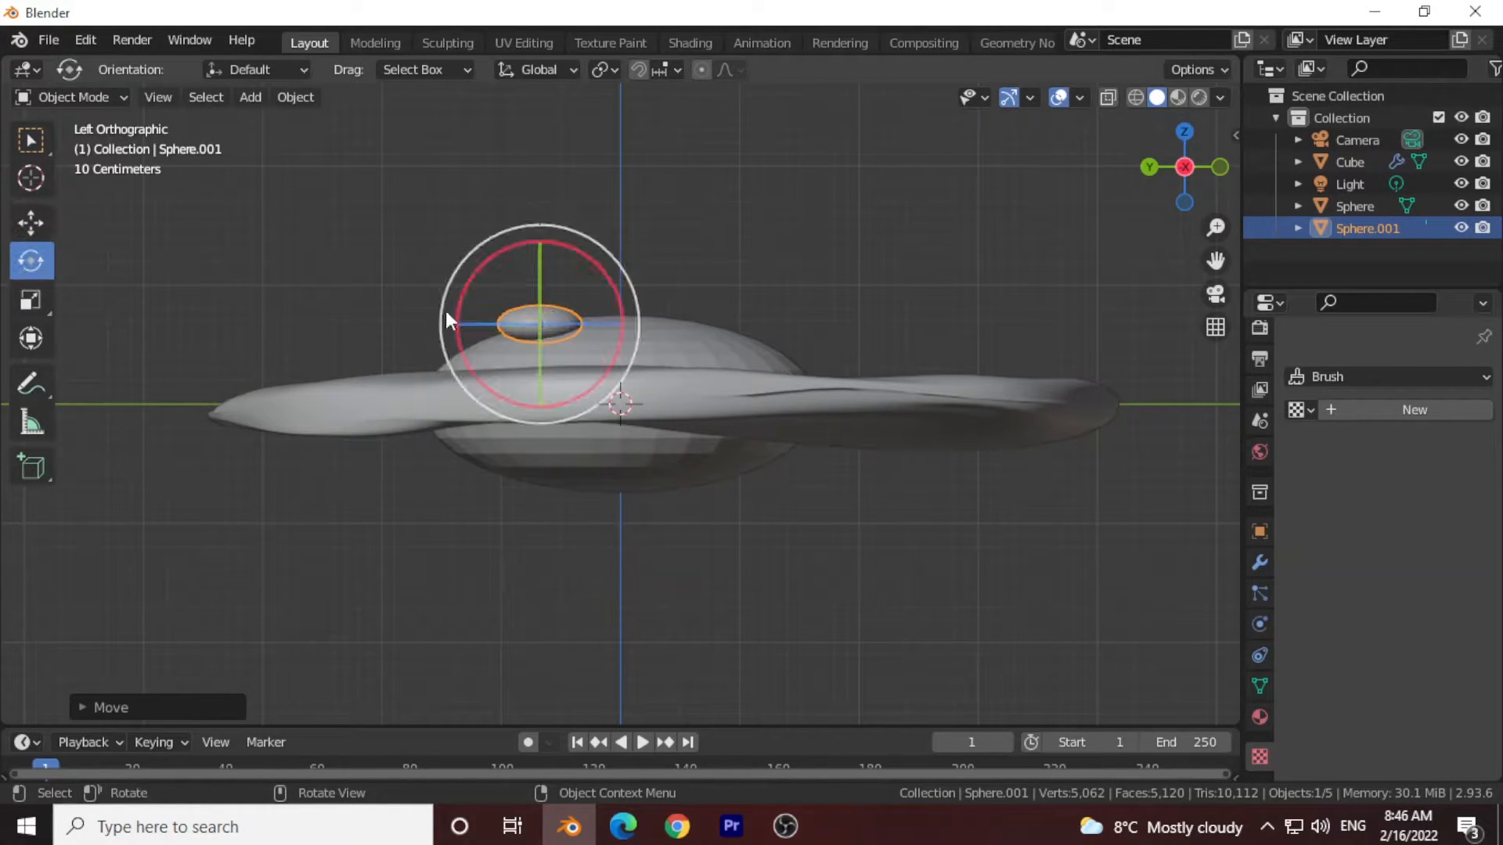
mouse_move(479, 265)
left_mouse_down()
mouse_move(458, 288)
mouse_move(459, 270)
left_mouse_up()
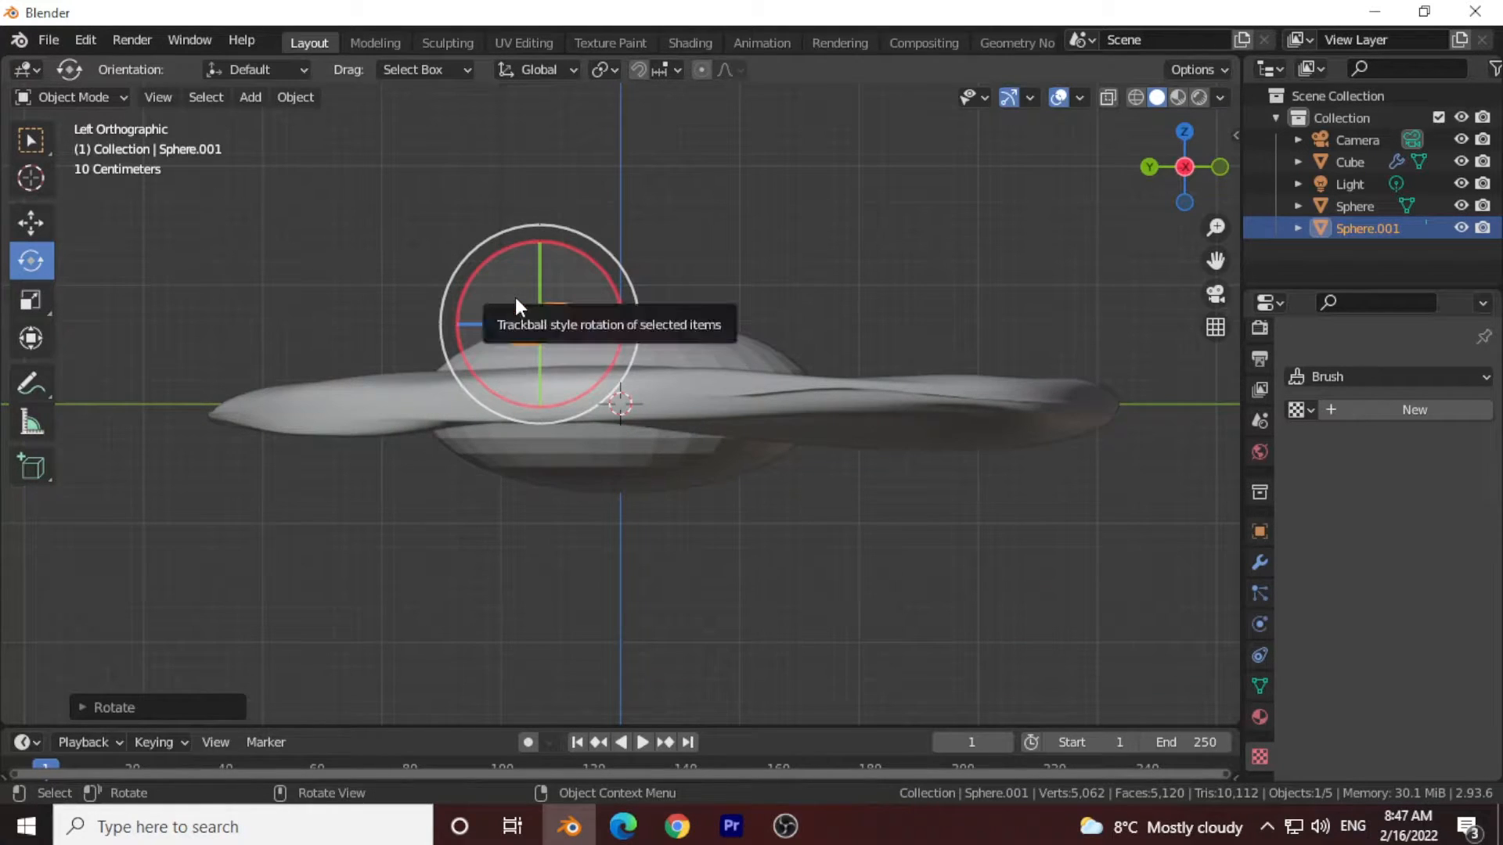
left_click_drag(1218, 186, 1350, 164)
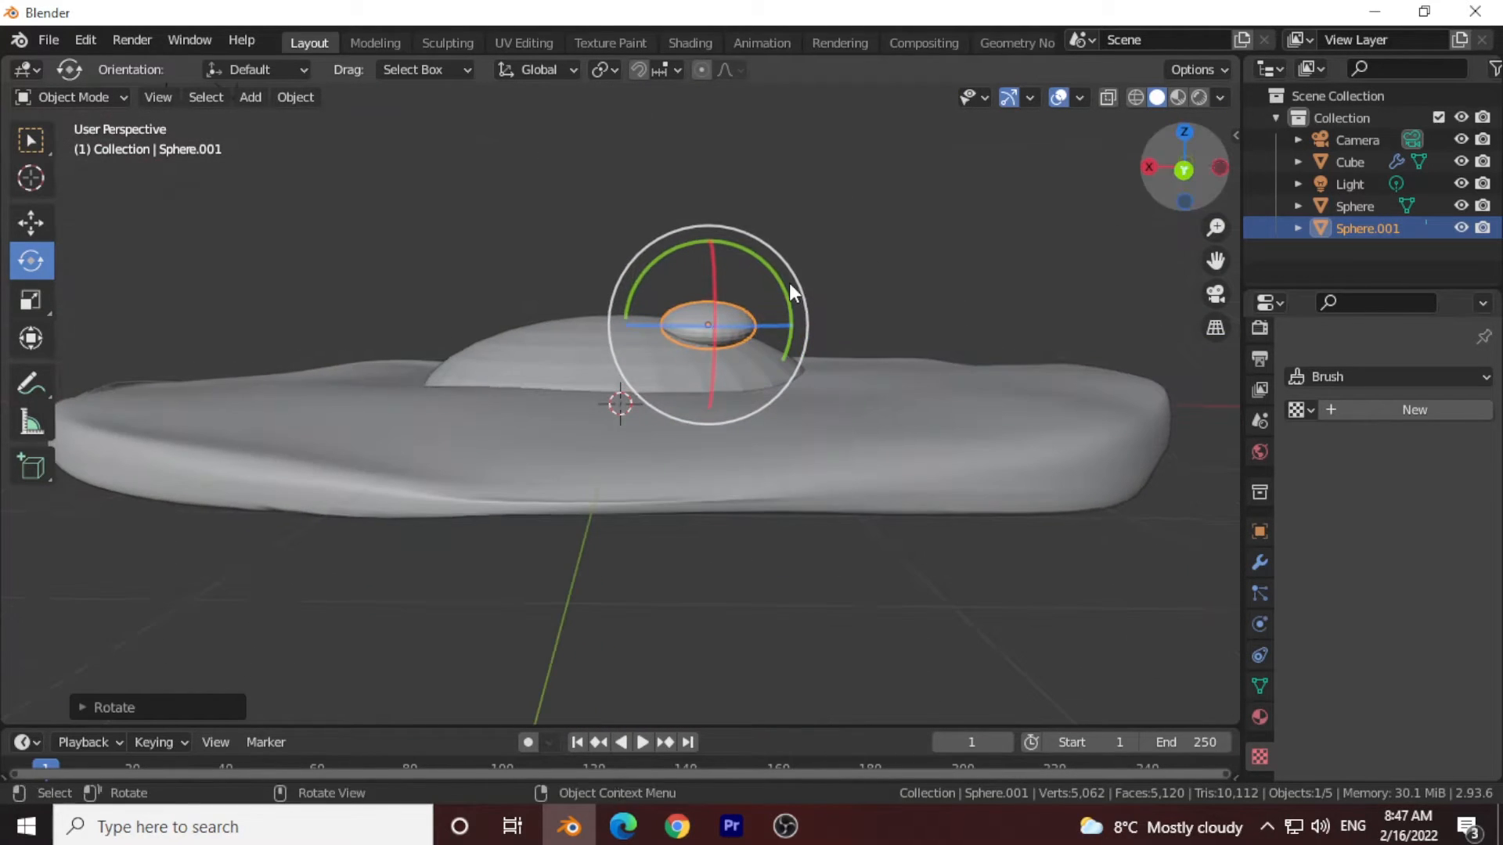
left_click_drag(787, 294, 791, 307)
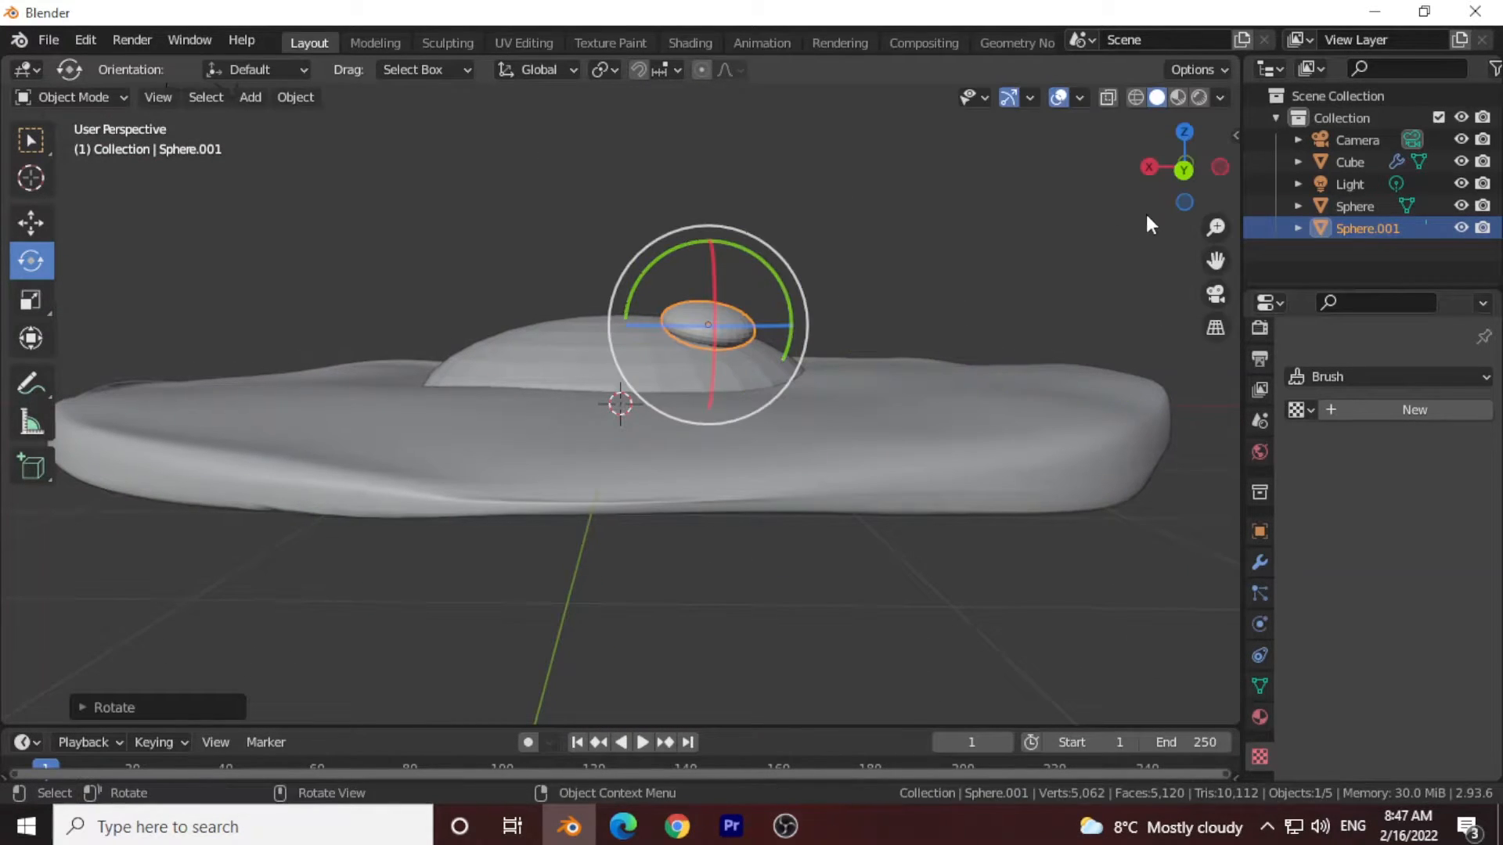
left_click(1185, 131)
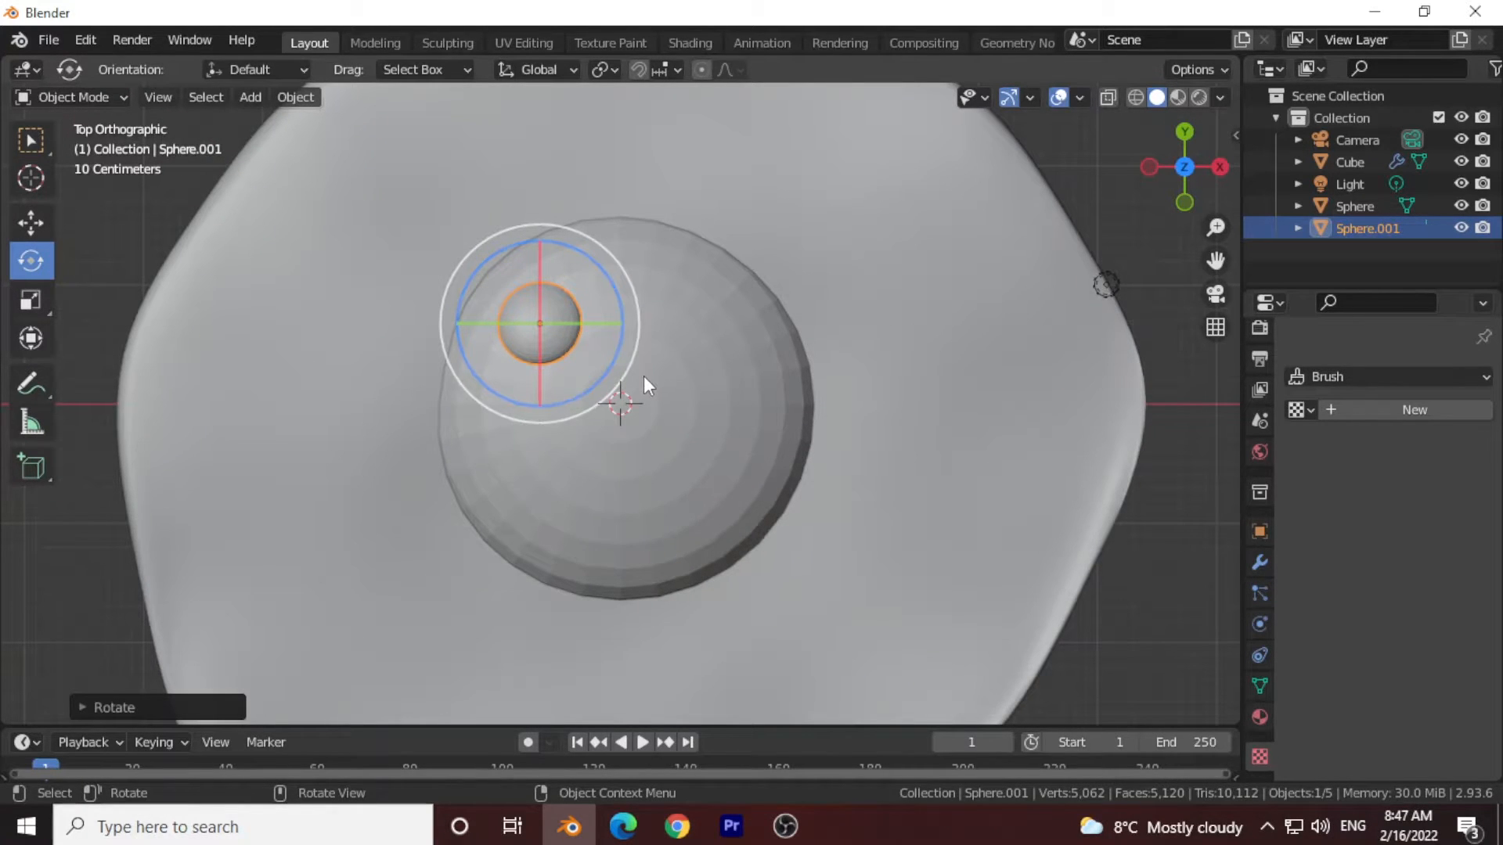
mouse_move(614, 396)
left_mouse_down()
mouse_move(585, 369)
mouse_move(610, 396)
mouse_move(598, 388)
left_mouse_up()
Scale the rotated small sphere down slightly.
left_click(31, 223)
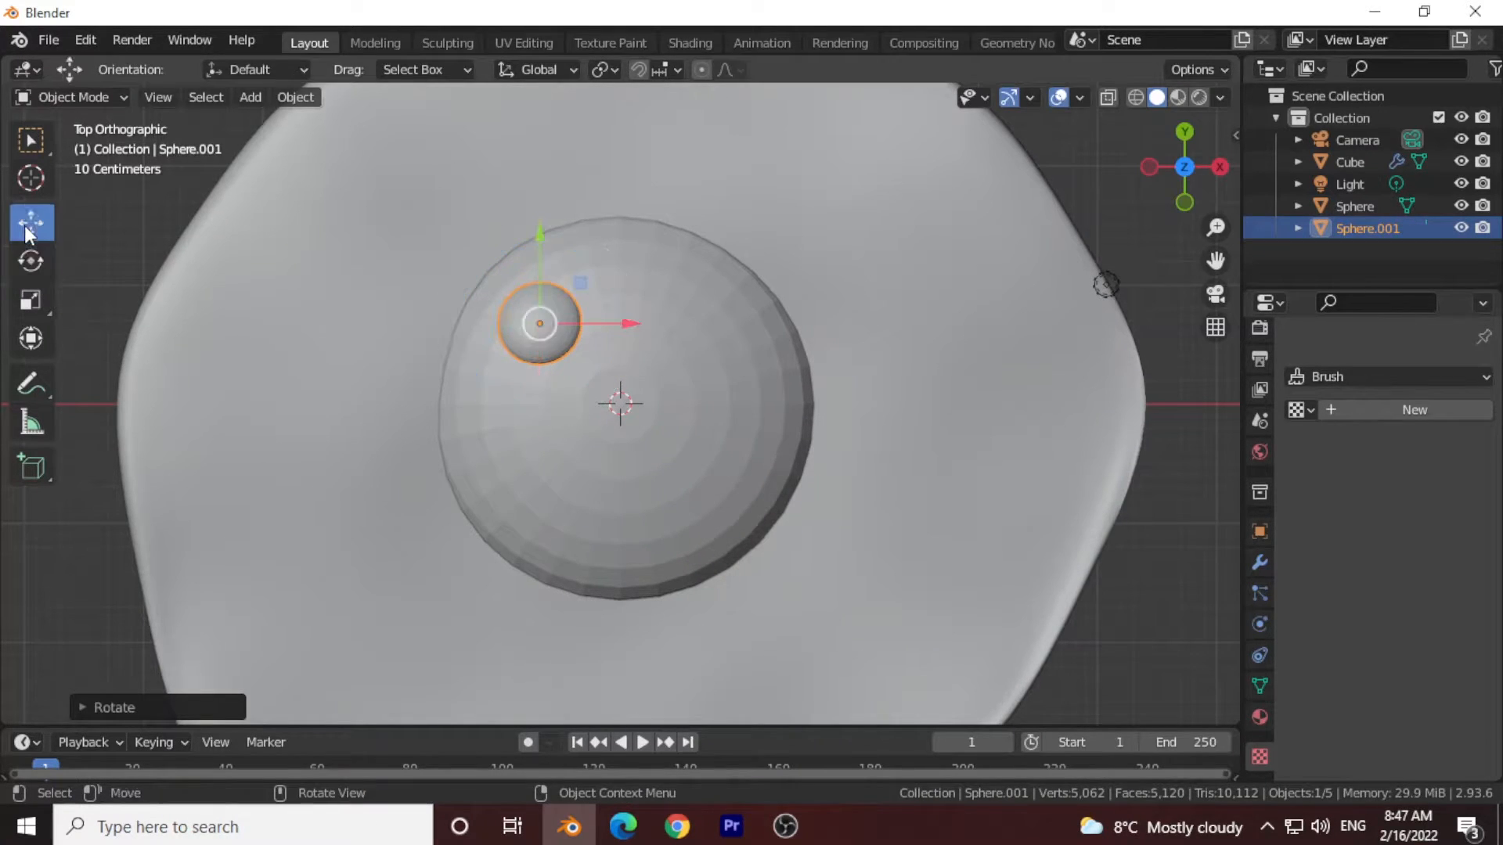
left_click(30, 300)
left_click_drag(614, 391, 605, 385)
Add a Mirror modifier on the X axis to the small sphere, using the large Sphere as the mirror object.
left_click(1259, 562)
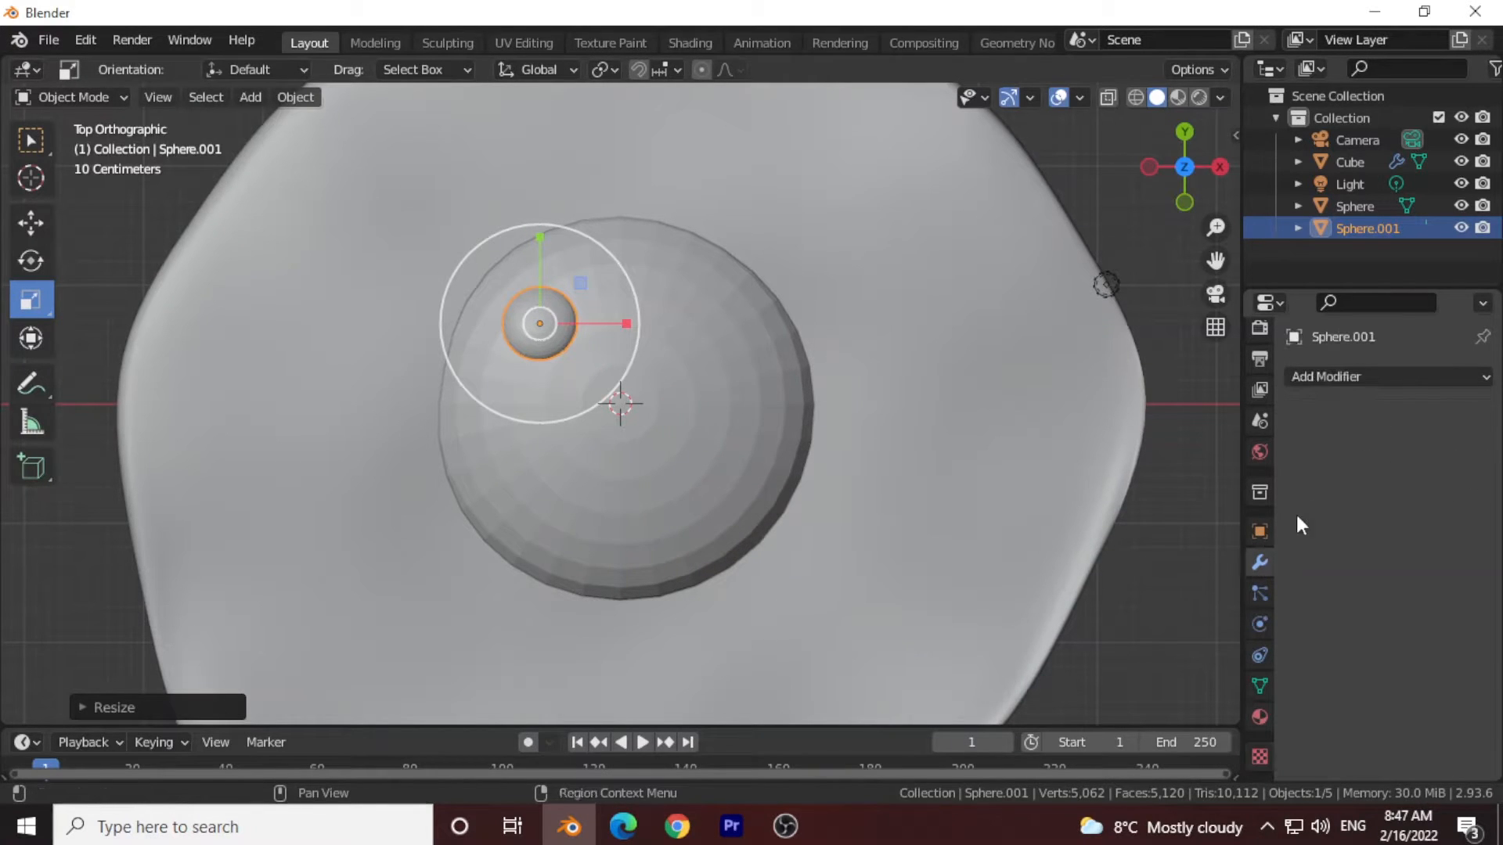
left_click(1367, 378)
scroll(1070, 783, "down", 3)
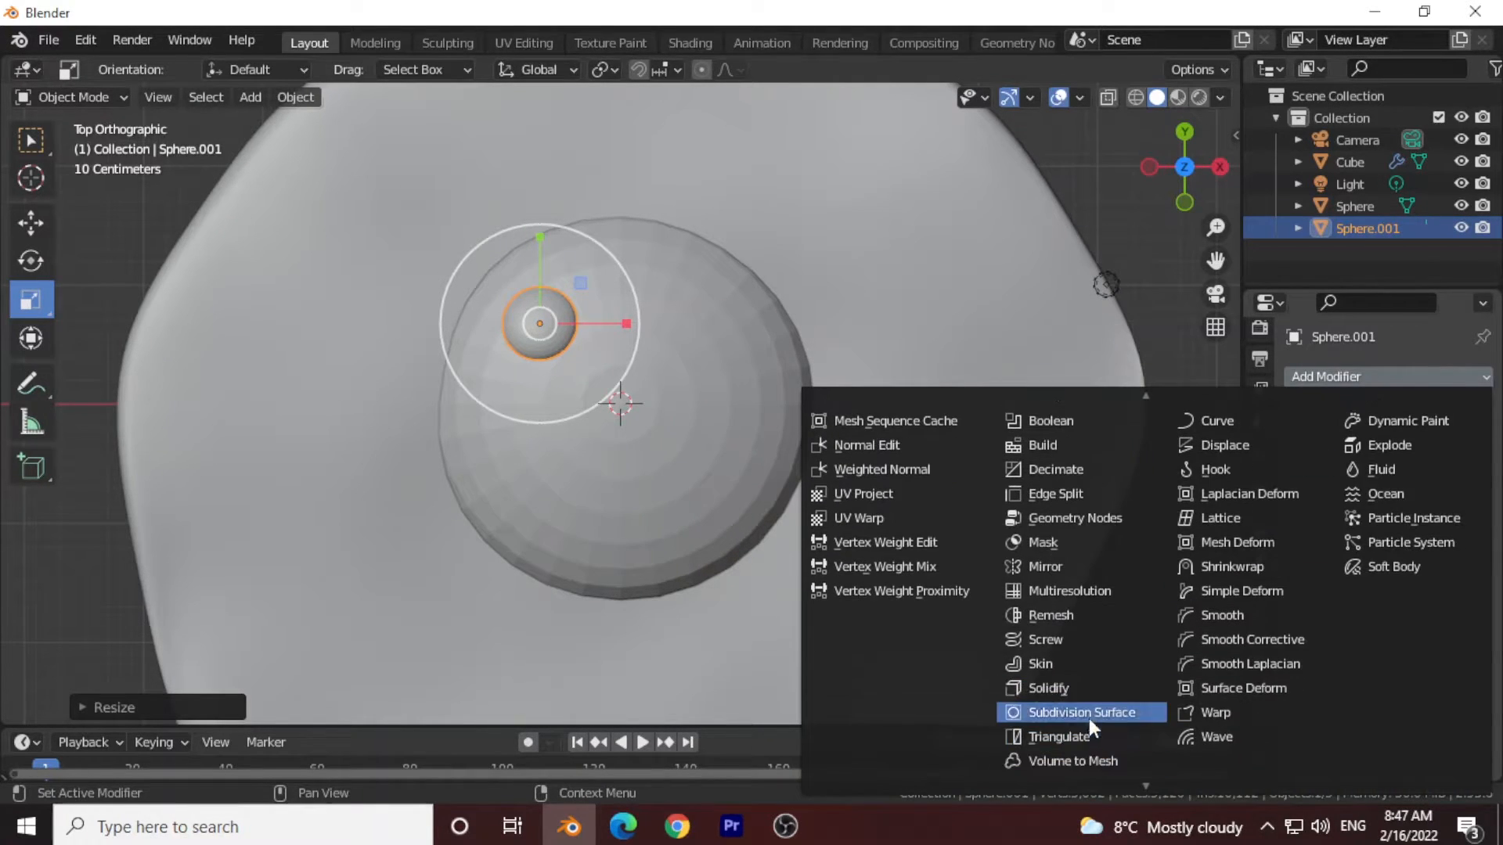
left_click(1052, 565)
left_click(1454, 529)
left_click(753, 416)
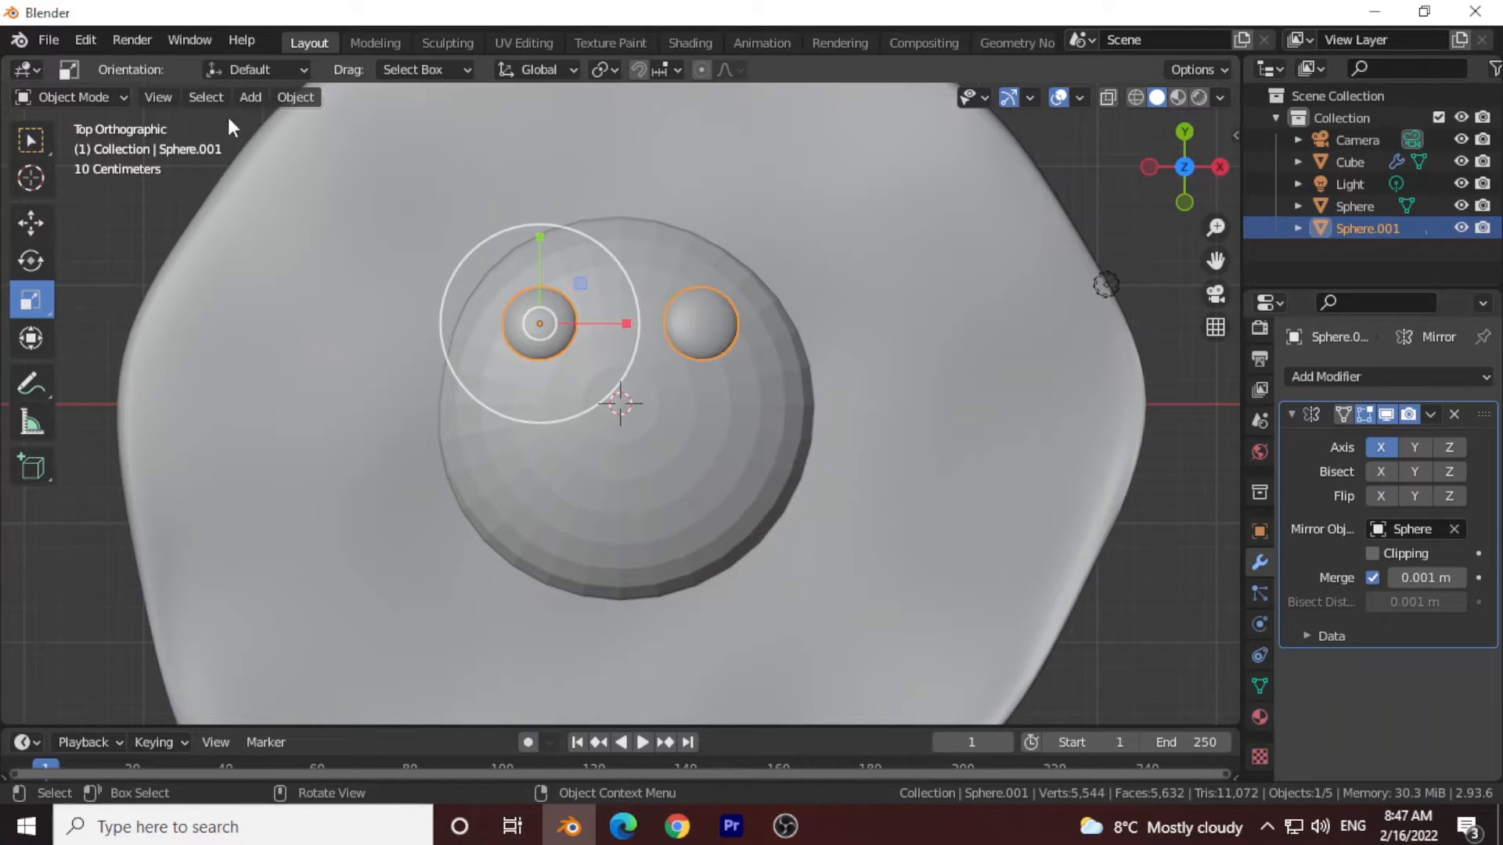
Add a cube at the dome's centre and scale it down to about 0.34.
left_click(250, 96)
mouse_move(266, 114)
left_click(528, 142)
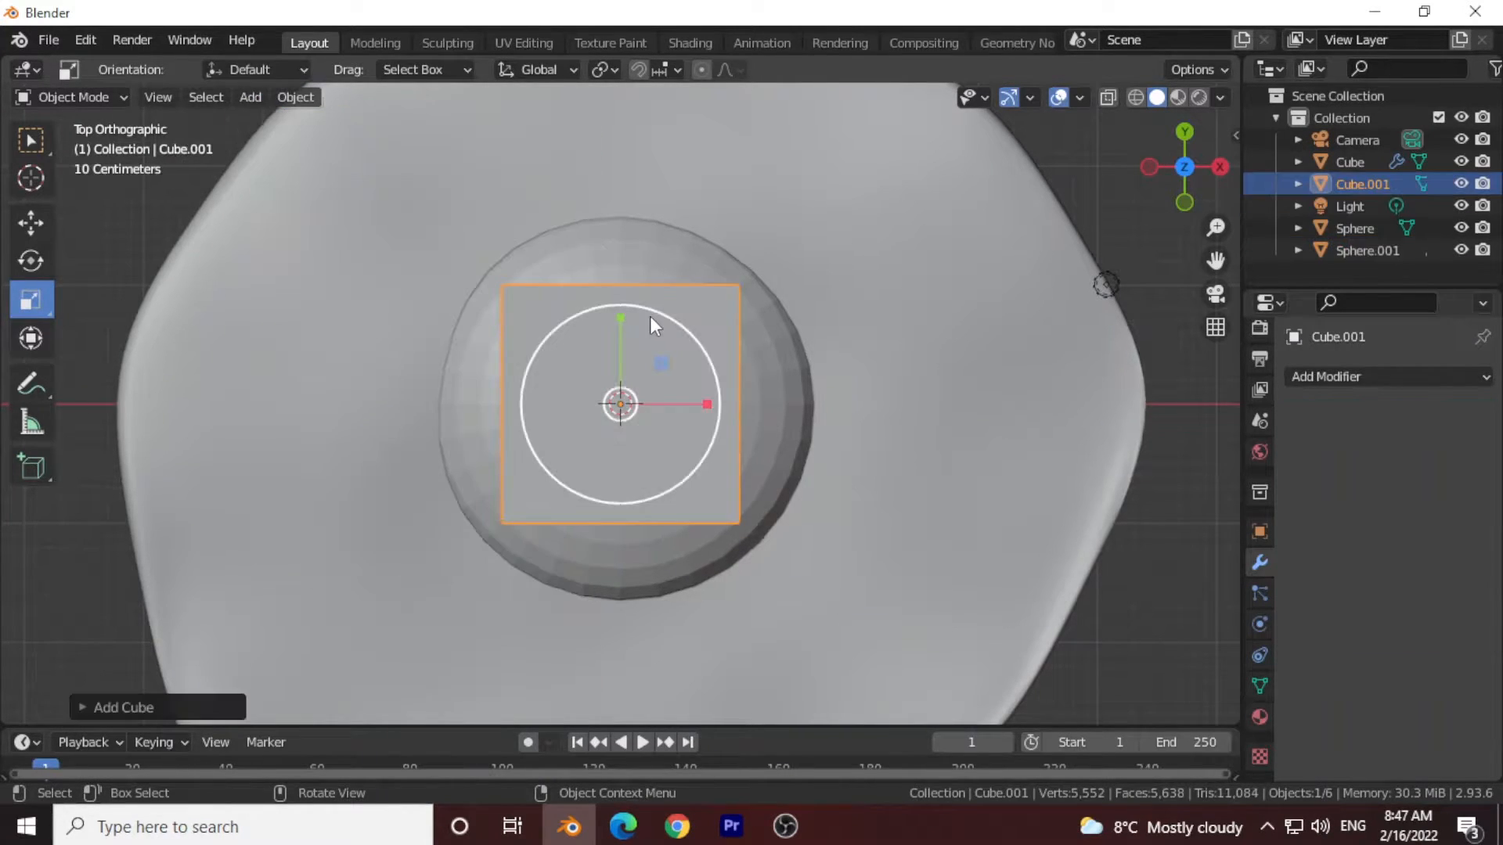
key("s")
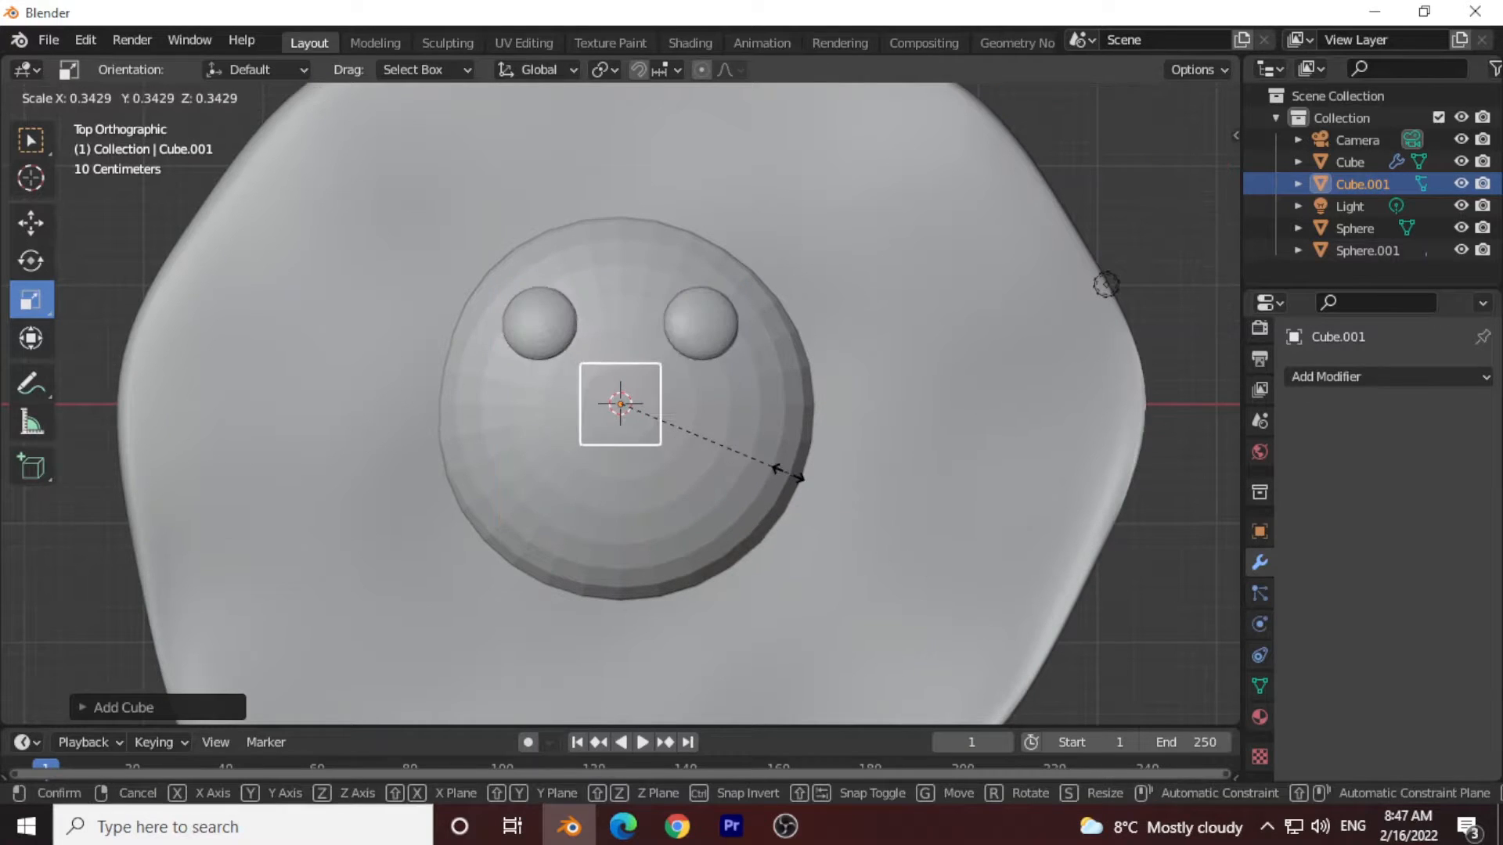
left_click(789, 473)
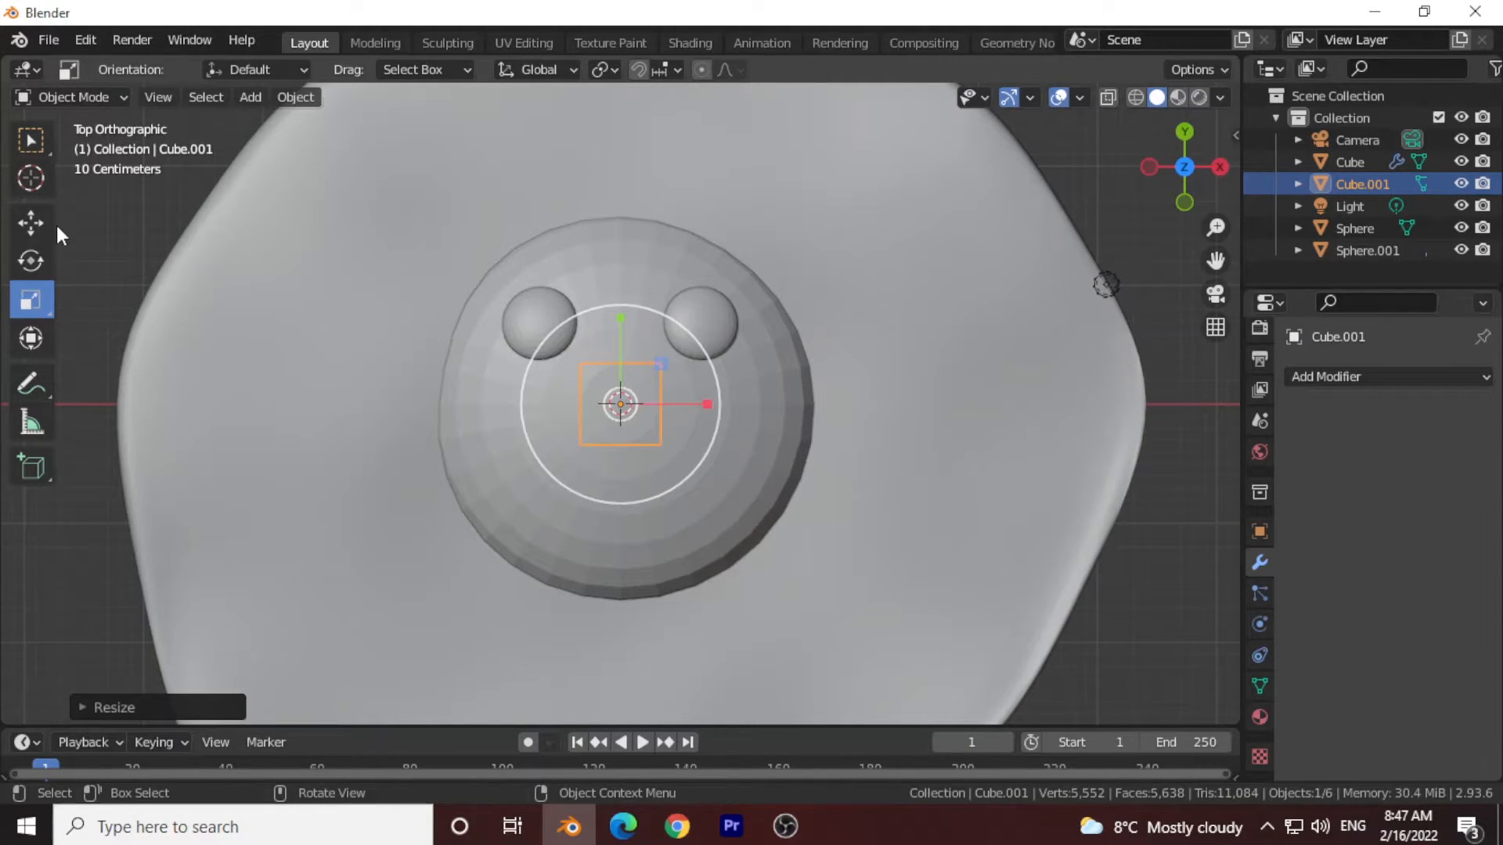
Move the small cube along -Y below the two eyes and raise it along Z onto the dome's surface.
left_click(31, 223)
left_click_drag(626, 321, 664, 377)
left_click_drag(1163, 174, 1087, 252)
left_click(1156, 179)
left_click_drag(717, 306, 733, 227)
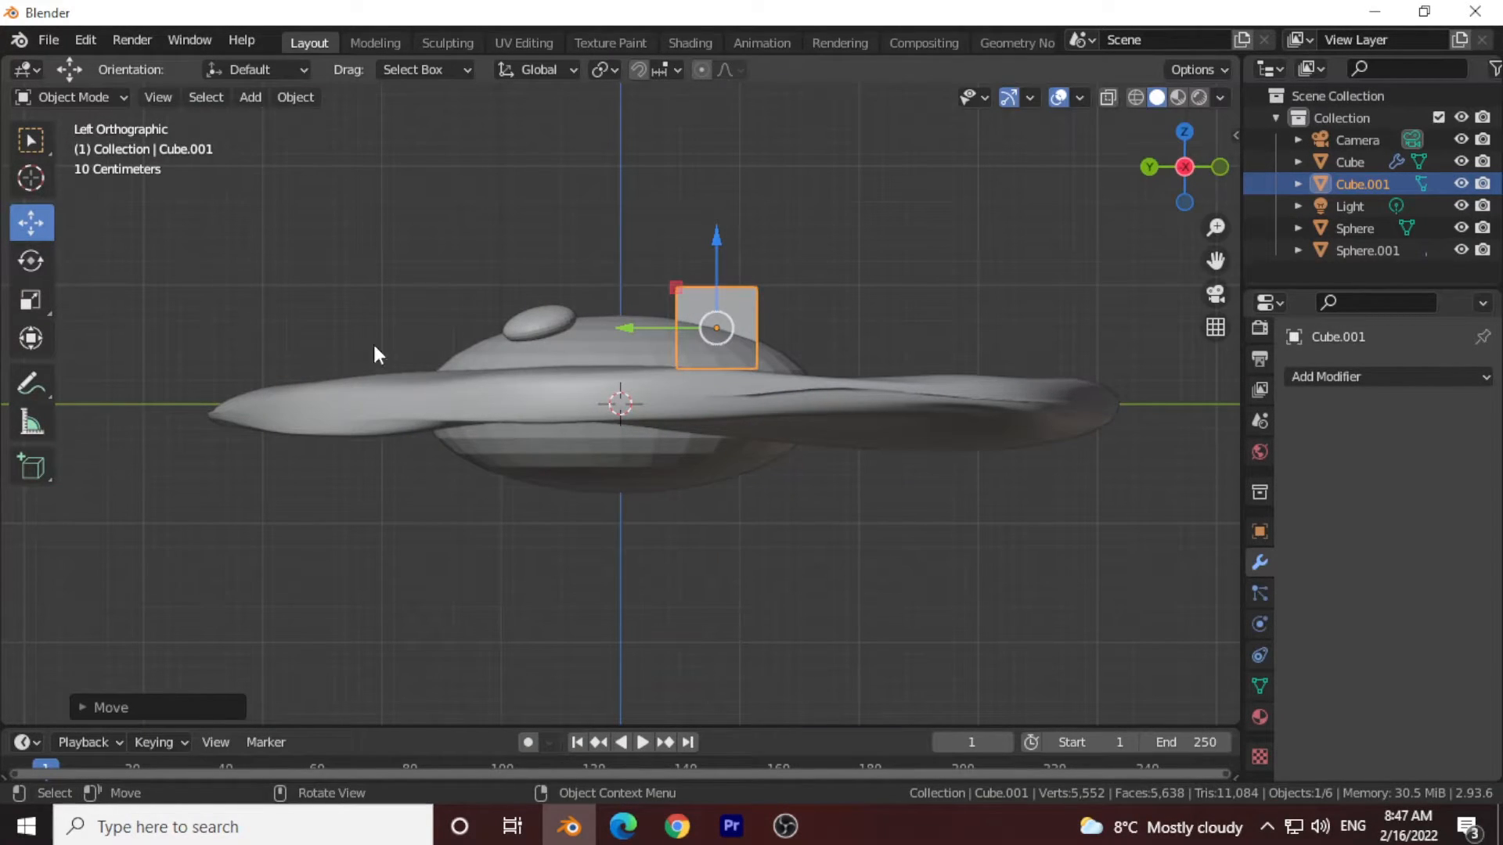
Narrow the cube along the Y axis so it forms a flat rectangle when seen from above.
key("shift+space")
key("s")
left_click_drag(627, 326, 651, 324)
Add a centred loop cut across the flat mouth cube that splits it into two halves along X.
left_click(1187, 130)
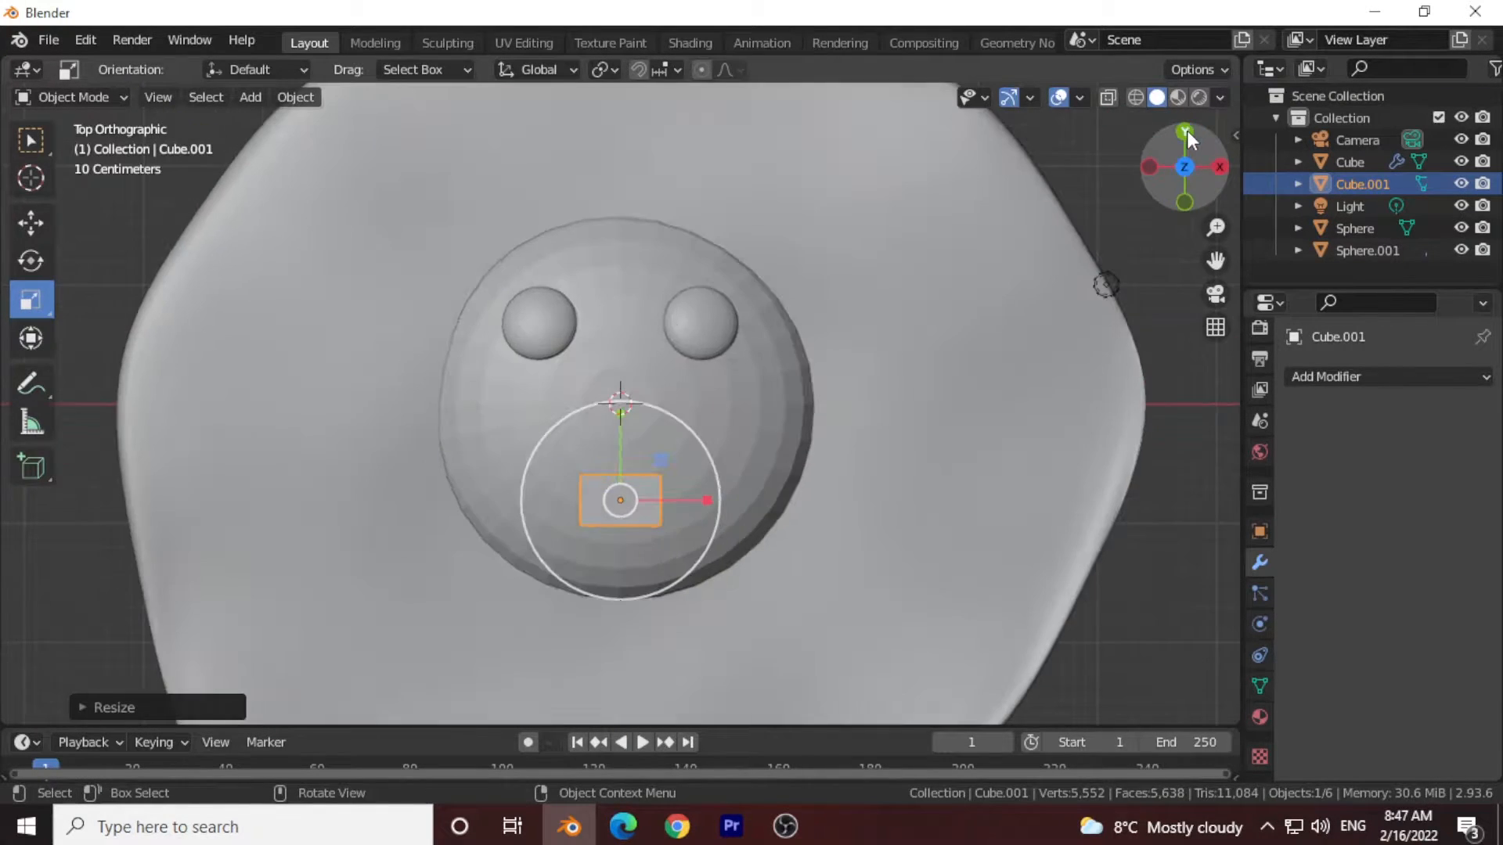
scroll(437, 445, "up", 2)
left_click(92, 97)
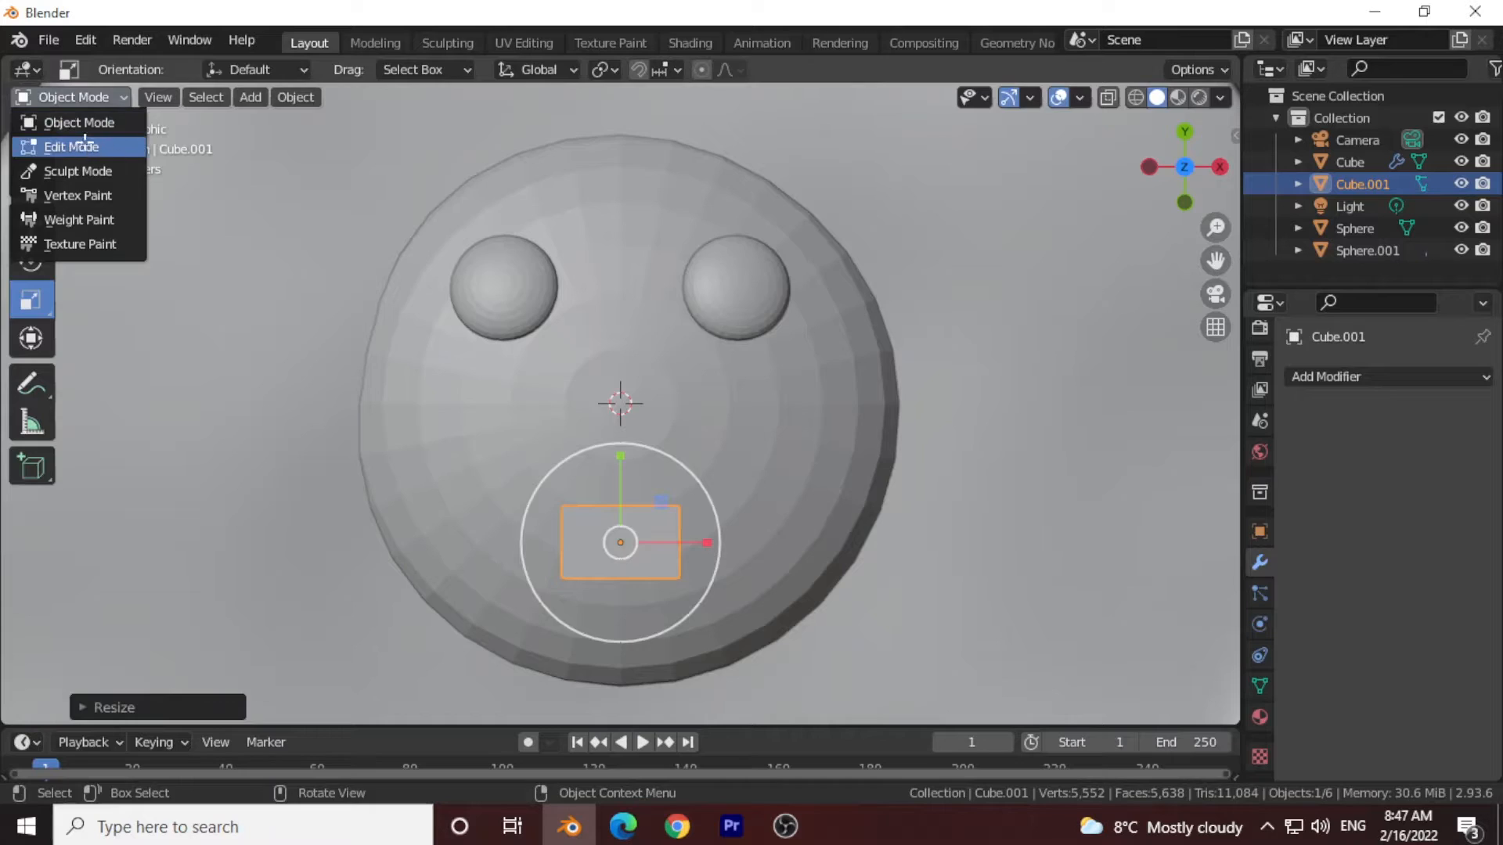
left_click(79, 147)
scroll(714, 500, "up", 2)
left_click(615, 564)
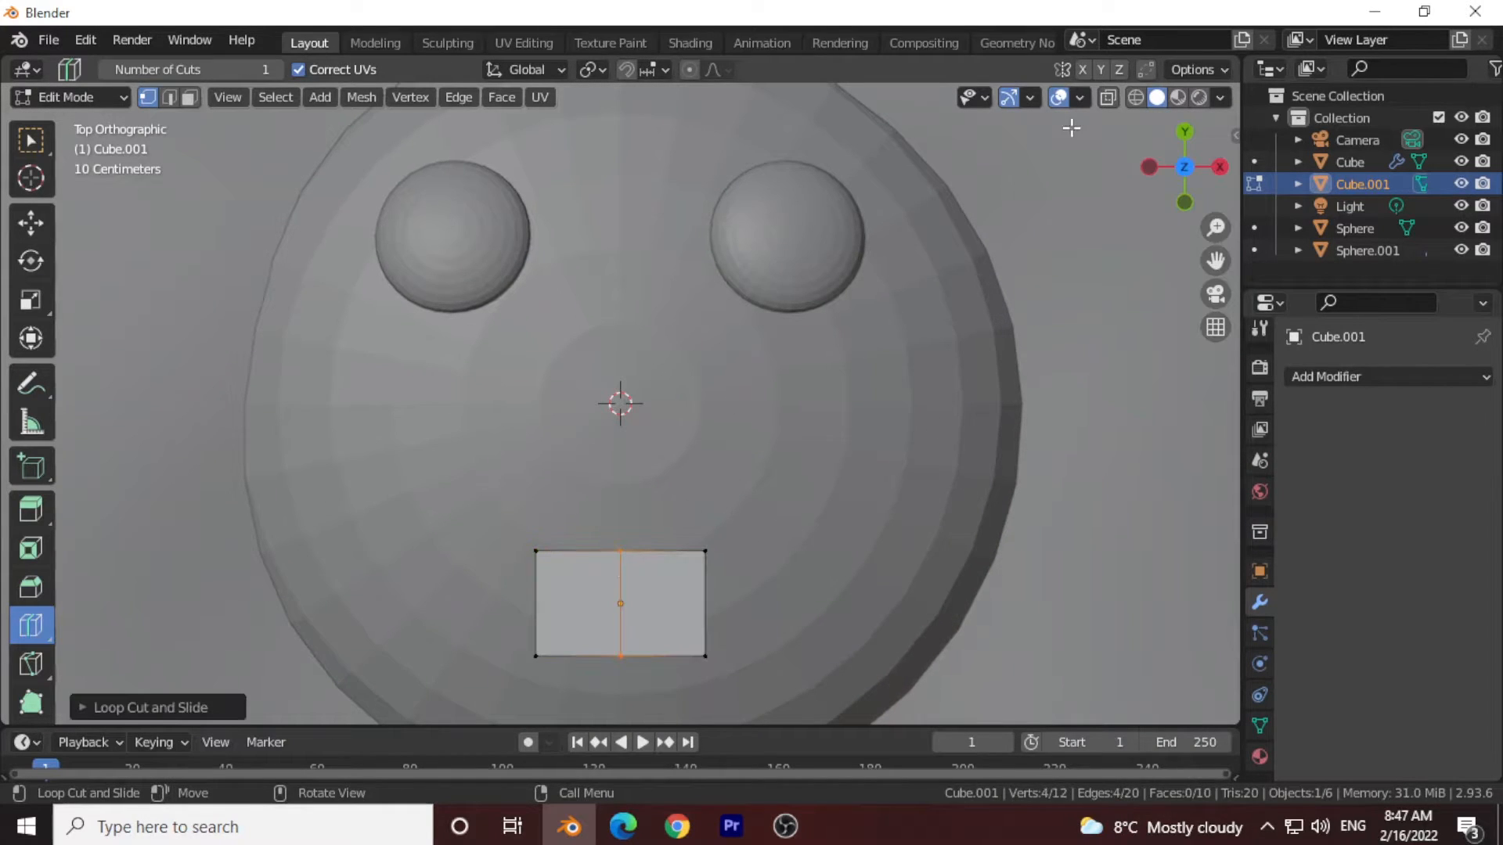
With X-ray enabled, select the vertices at the mouth's +X end and move them outward and up towards the eyes.
left_click(1110, 94)
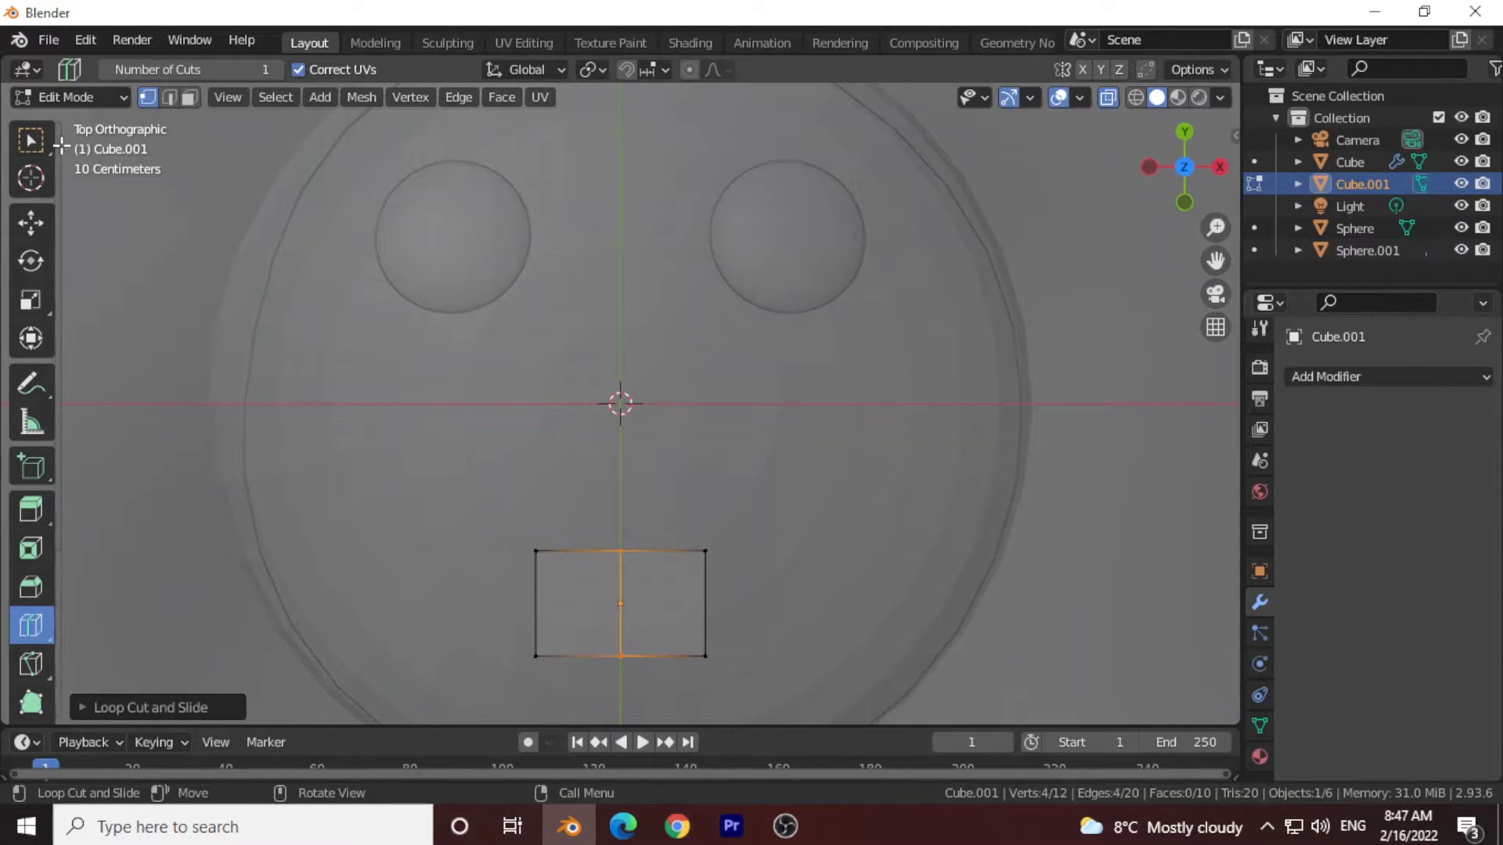
left_click(31, 140)
left_click_drag(804, 474, 693, 676)
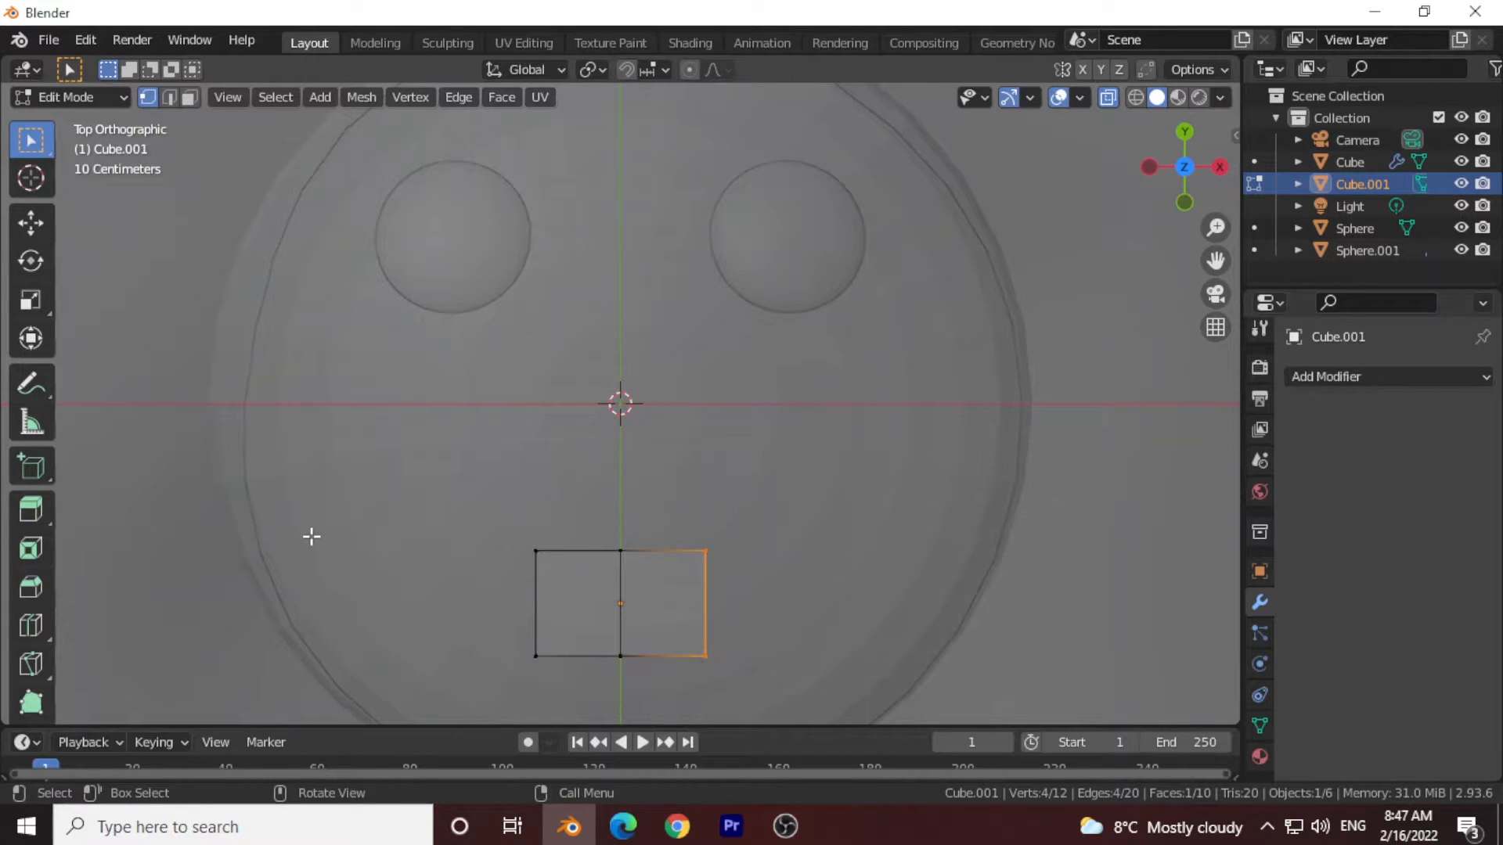
left_click(31, 223)
left_click_drag(739, 595, 815, 517)
Move the vertices at the mouth's -X end outward and up to form a V-shaped smile, and return to Object Mode.
left_click_drag(556, 684, 472, 497)
left_click_drag(535, 603, 408, 516)
left_click(101, 95)
left_click(81, 122)
Add a Subdivision Surface modifier with a viewport level of 5 to the mouth and shade it smooth.
left_click(1347, 374)
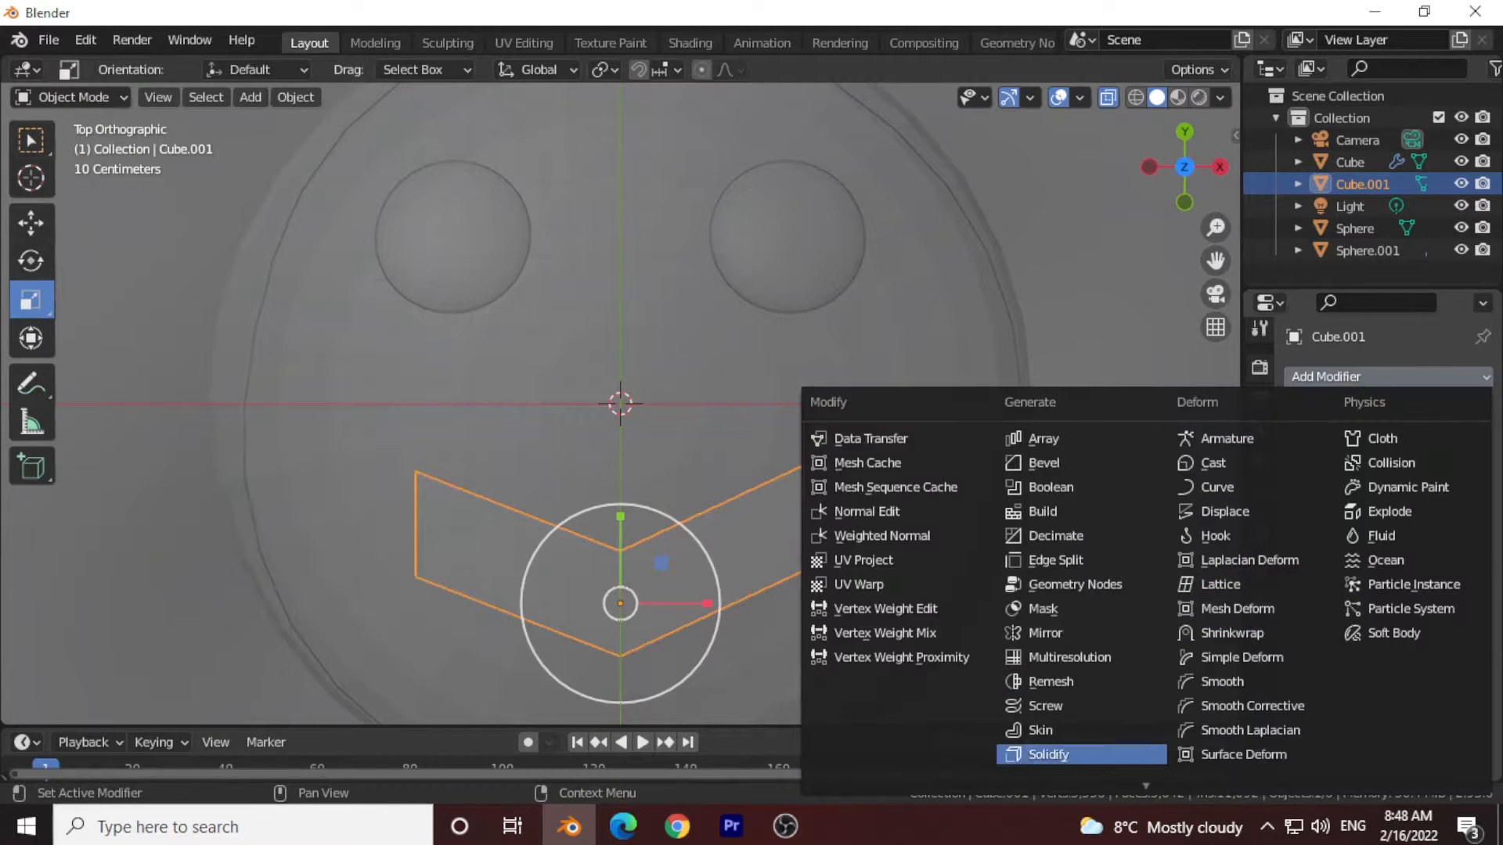
left_click(1092, 711)
left_click(1459, 476)
left_click(1459, 475)
left_click(1459, 475)
left_click(1459, 475)
right_click(693, 366)
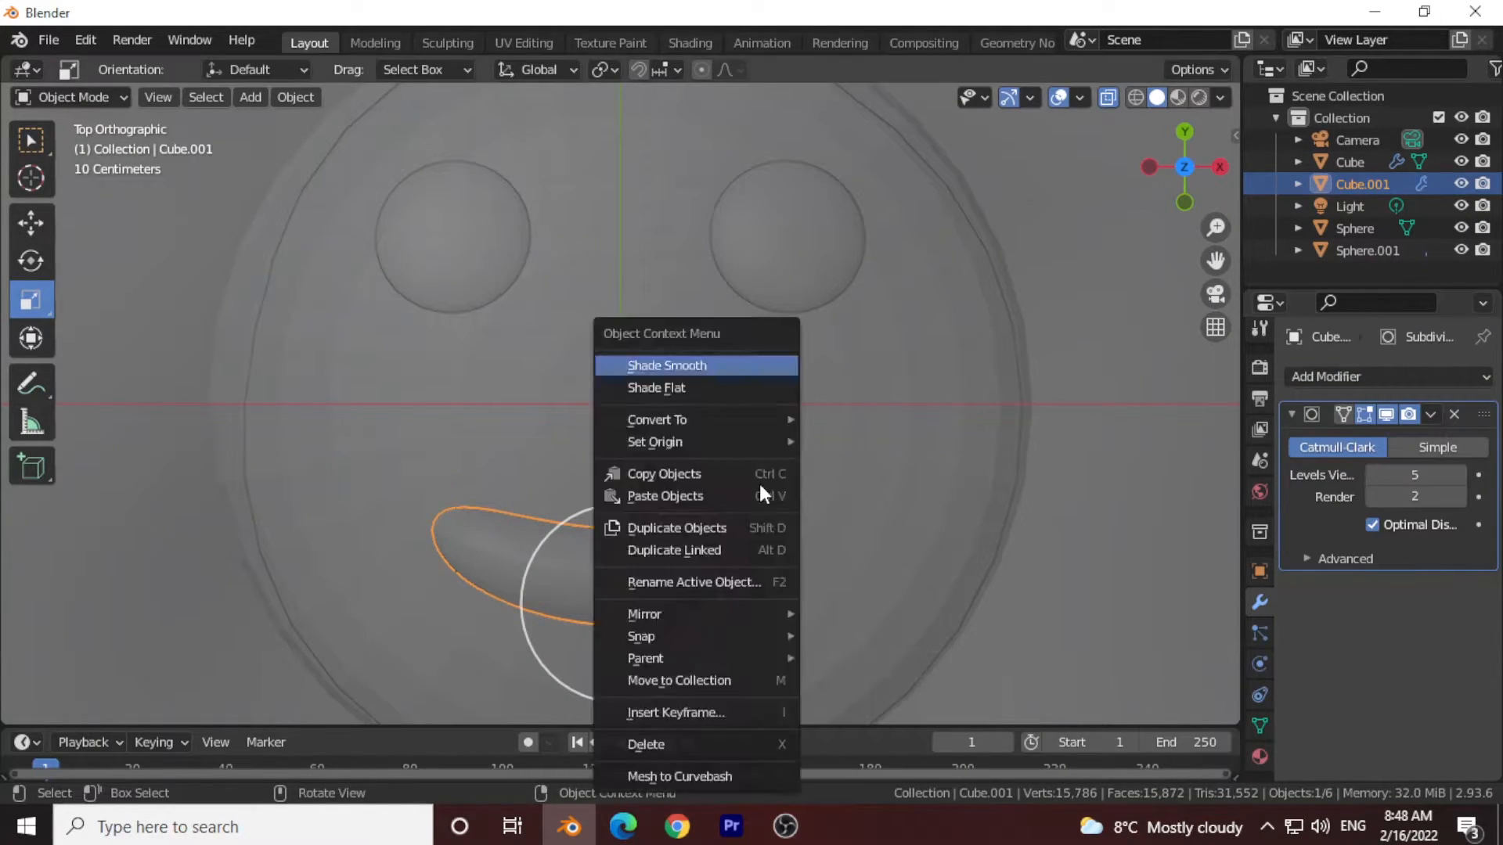
left_click(683, 368)
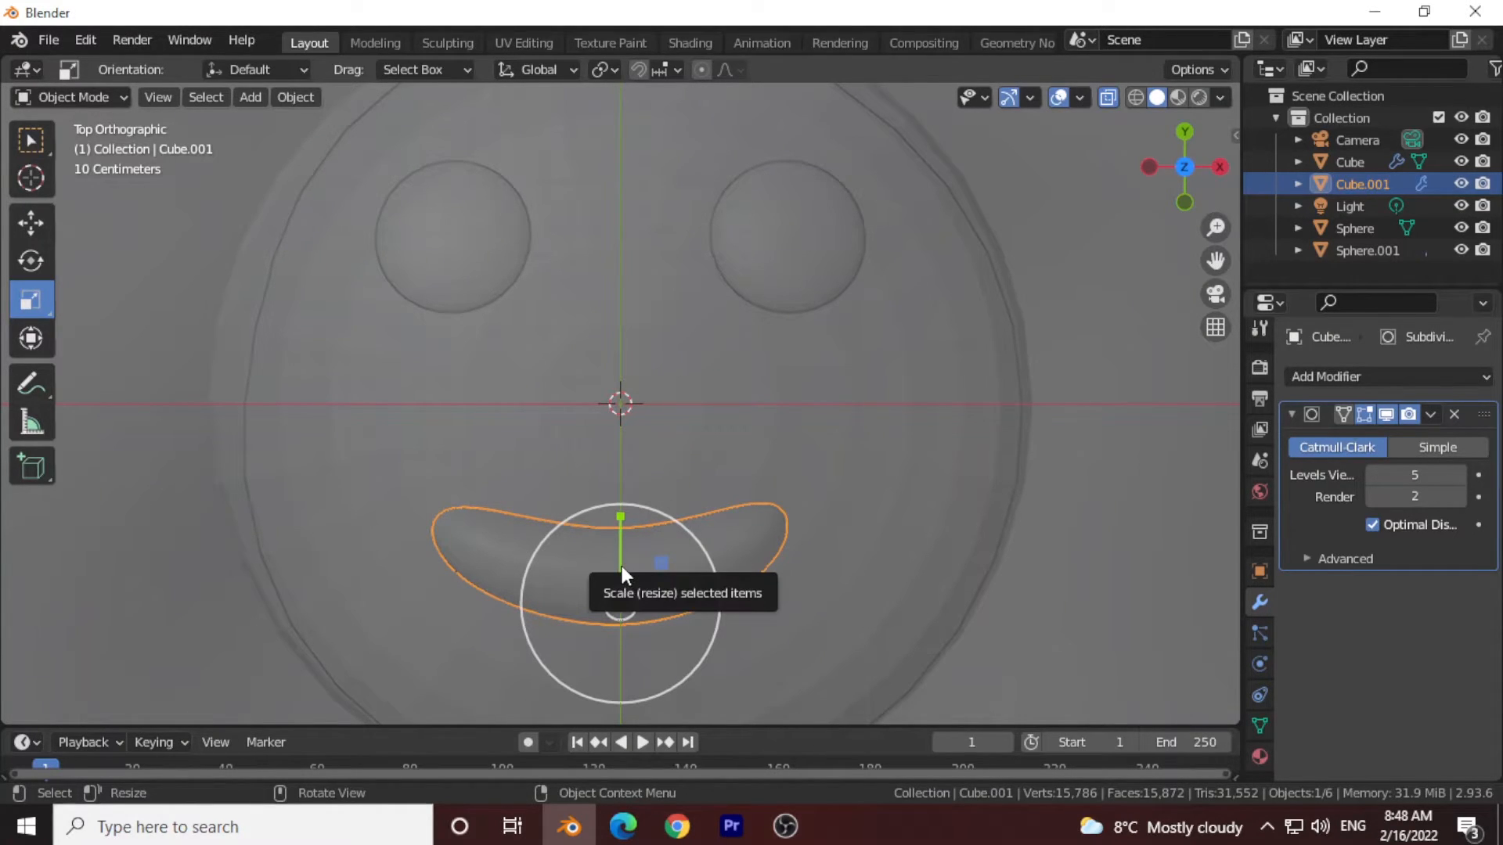
Lower the mouth's viewport subdivision level to 3 and turn off X-ray display.
left_click(1373, 474)
left_click(1374, 474)
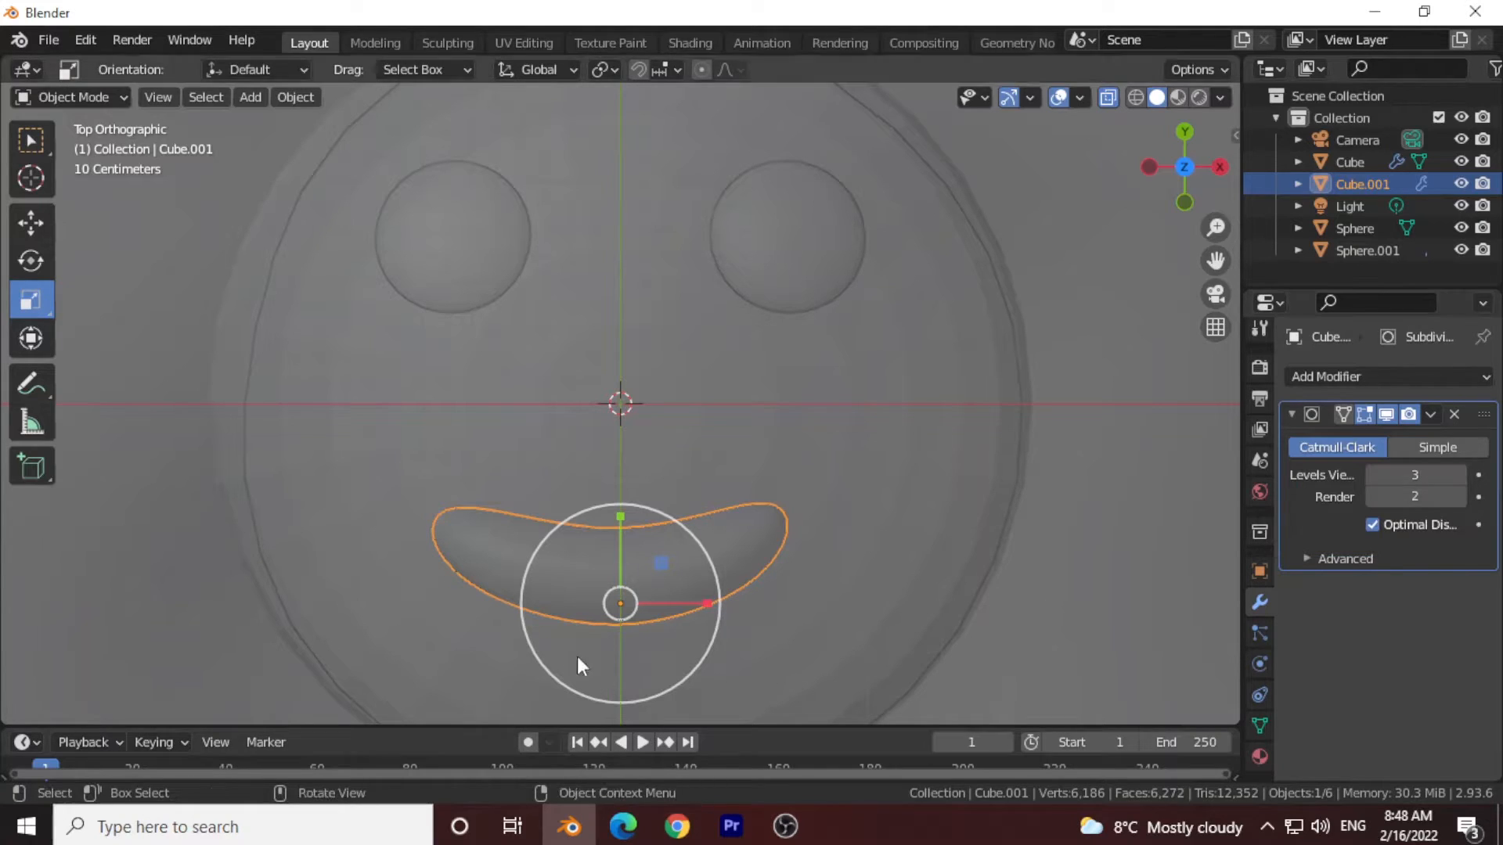
left_click(1113, 97)
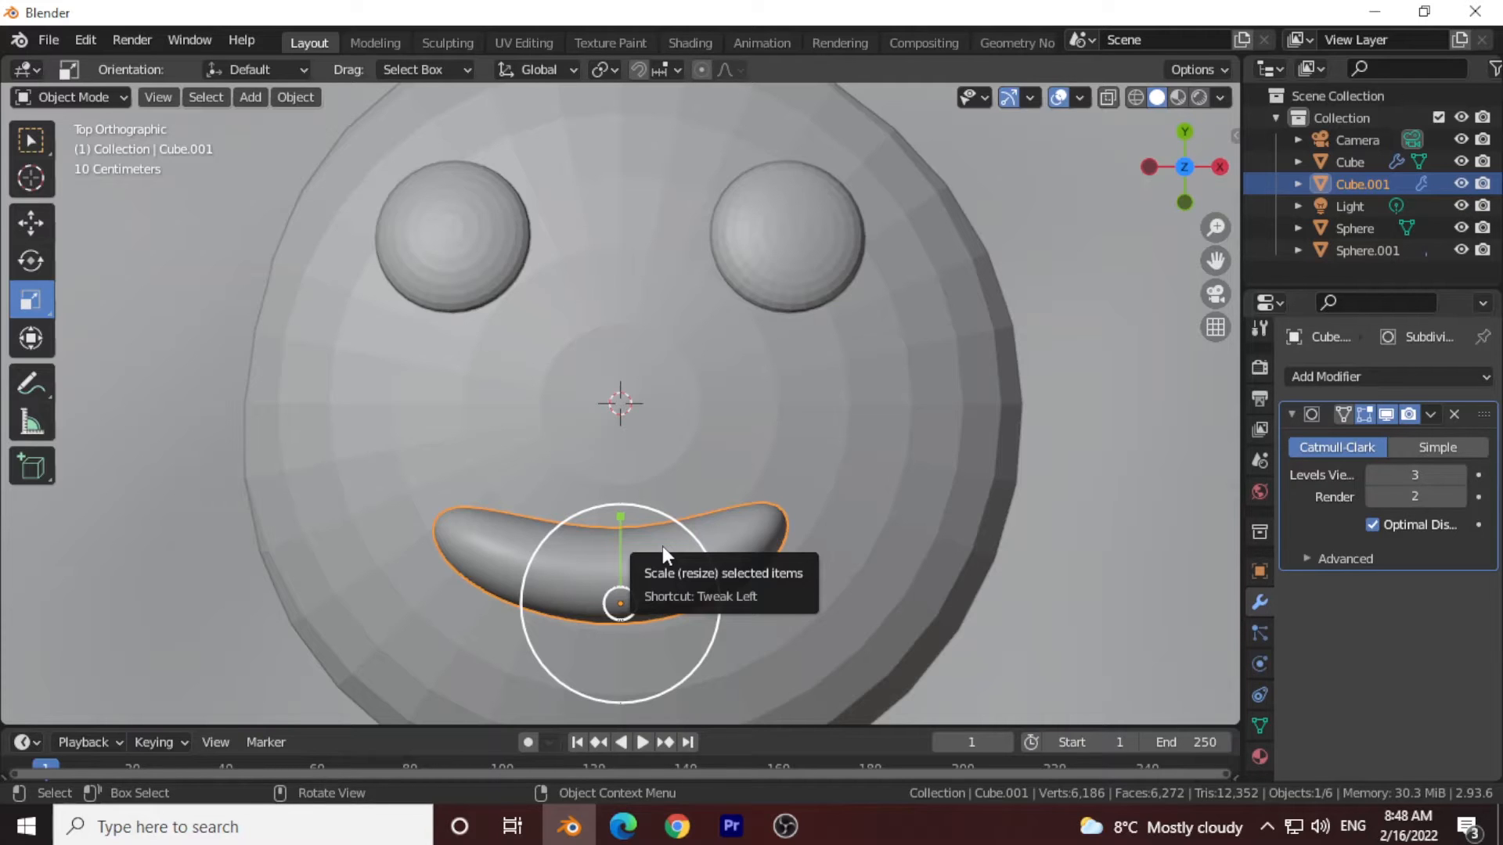
Duplicate the mouth in place and scale the copy down to about 0.79.
key("shift+d")
right_click(683, 547)
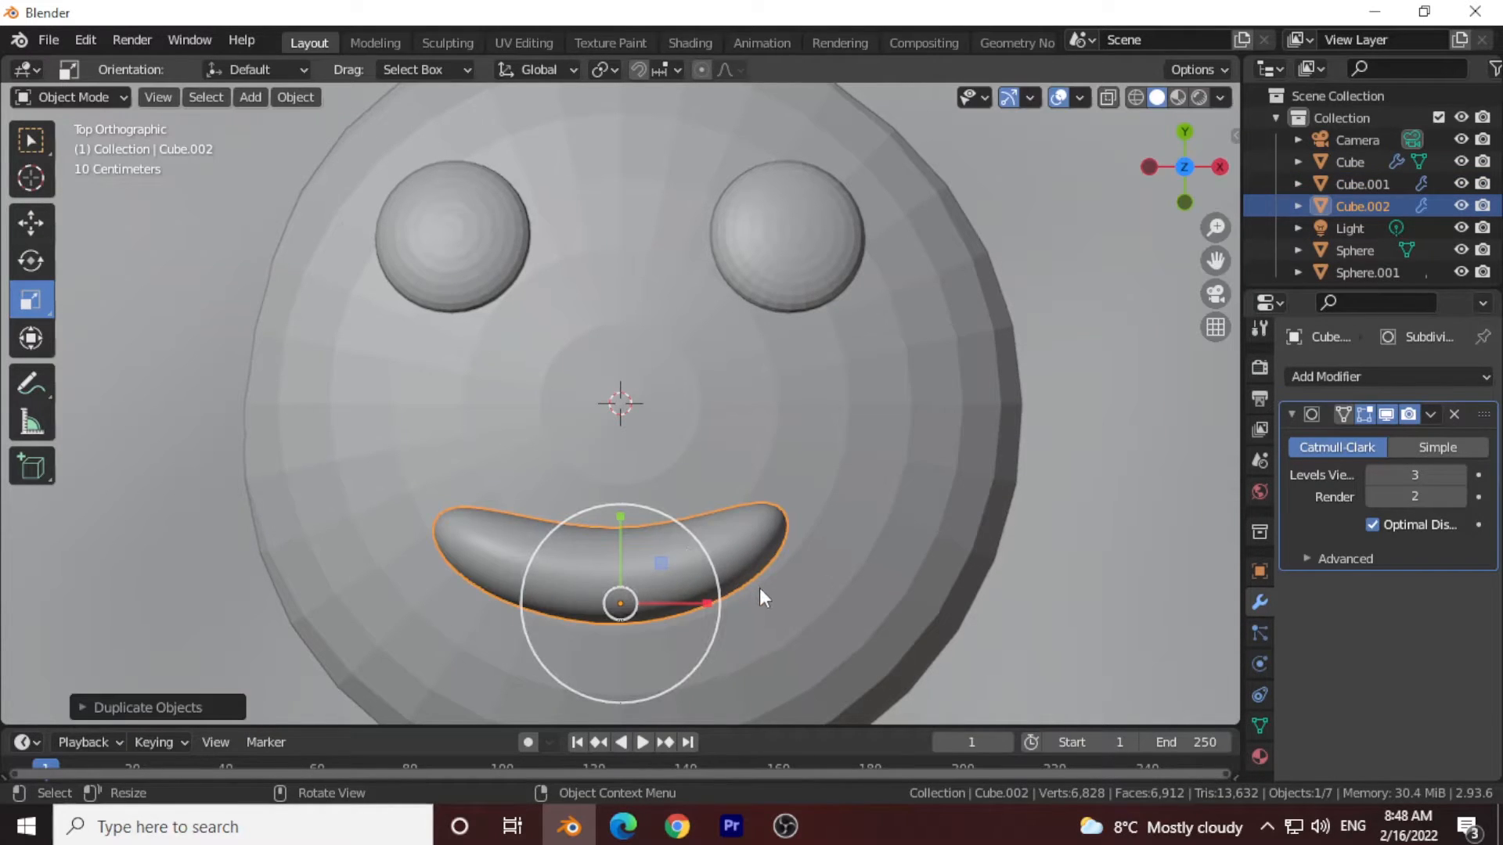
left_click_drag(1186, 166, 1202, 44)
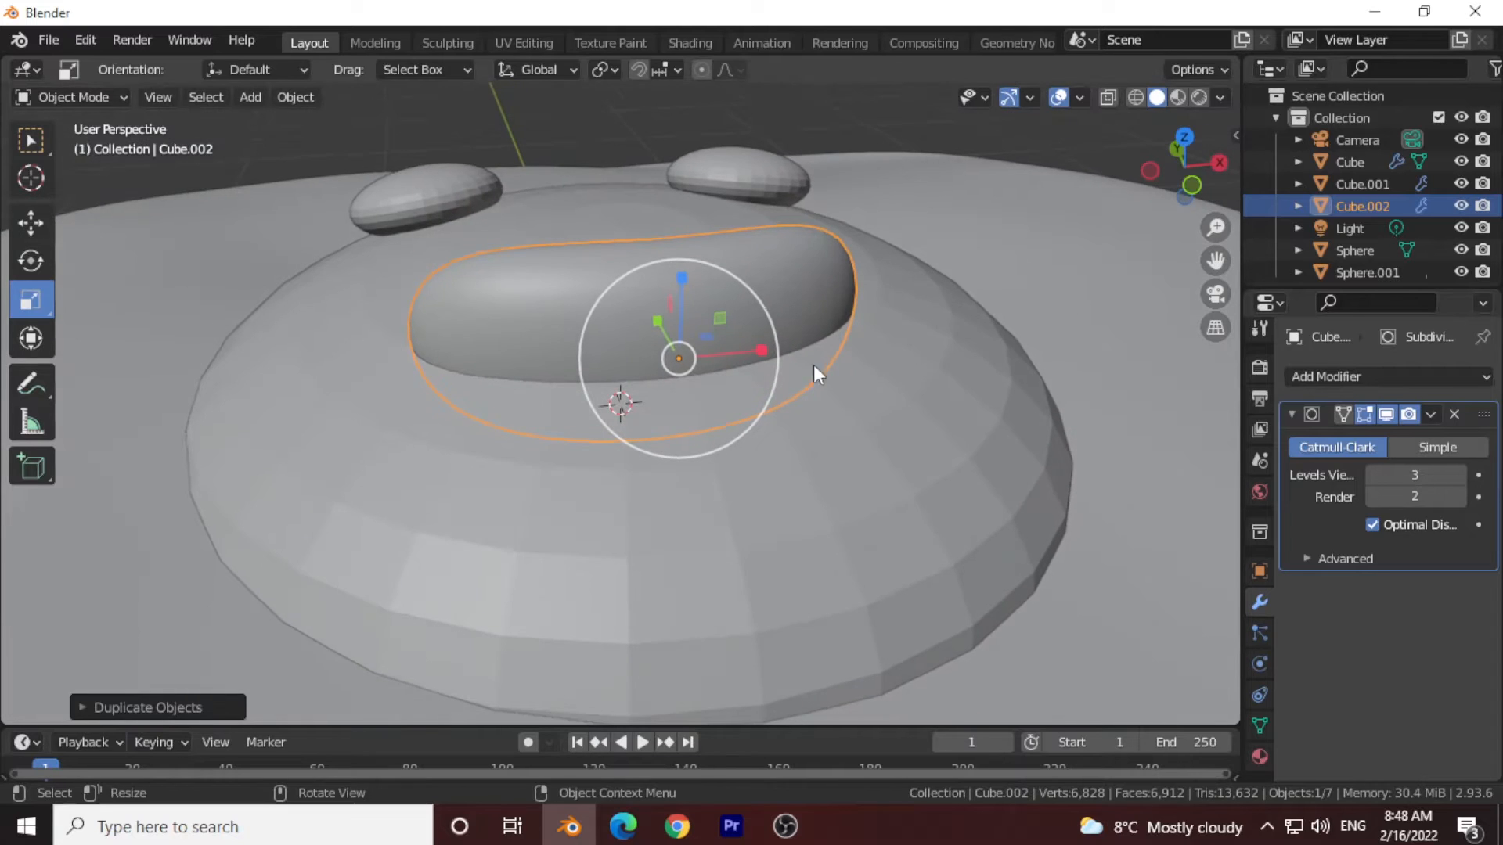
key("s")
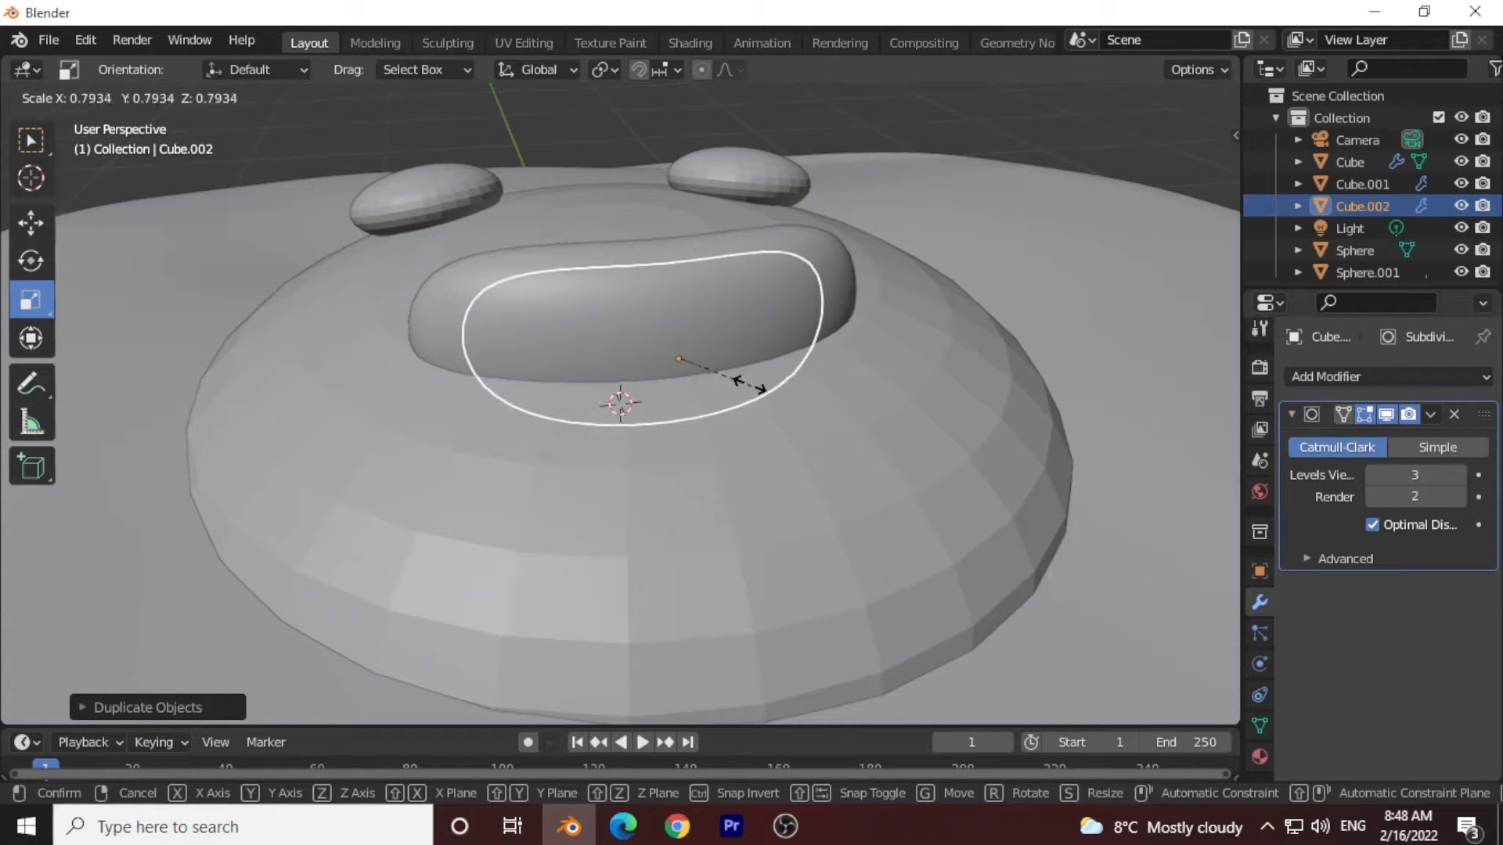
left_click(750, 384)
Raise the smaller mouth copy along Z so it protrudes from the outer mouth, and nudge it slightly along Y.
key("shift+space")
key("g")
left_click_drag(683, 275, 662, 227)
left_click(1188, 133)
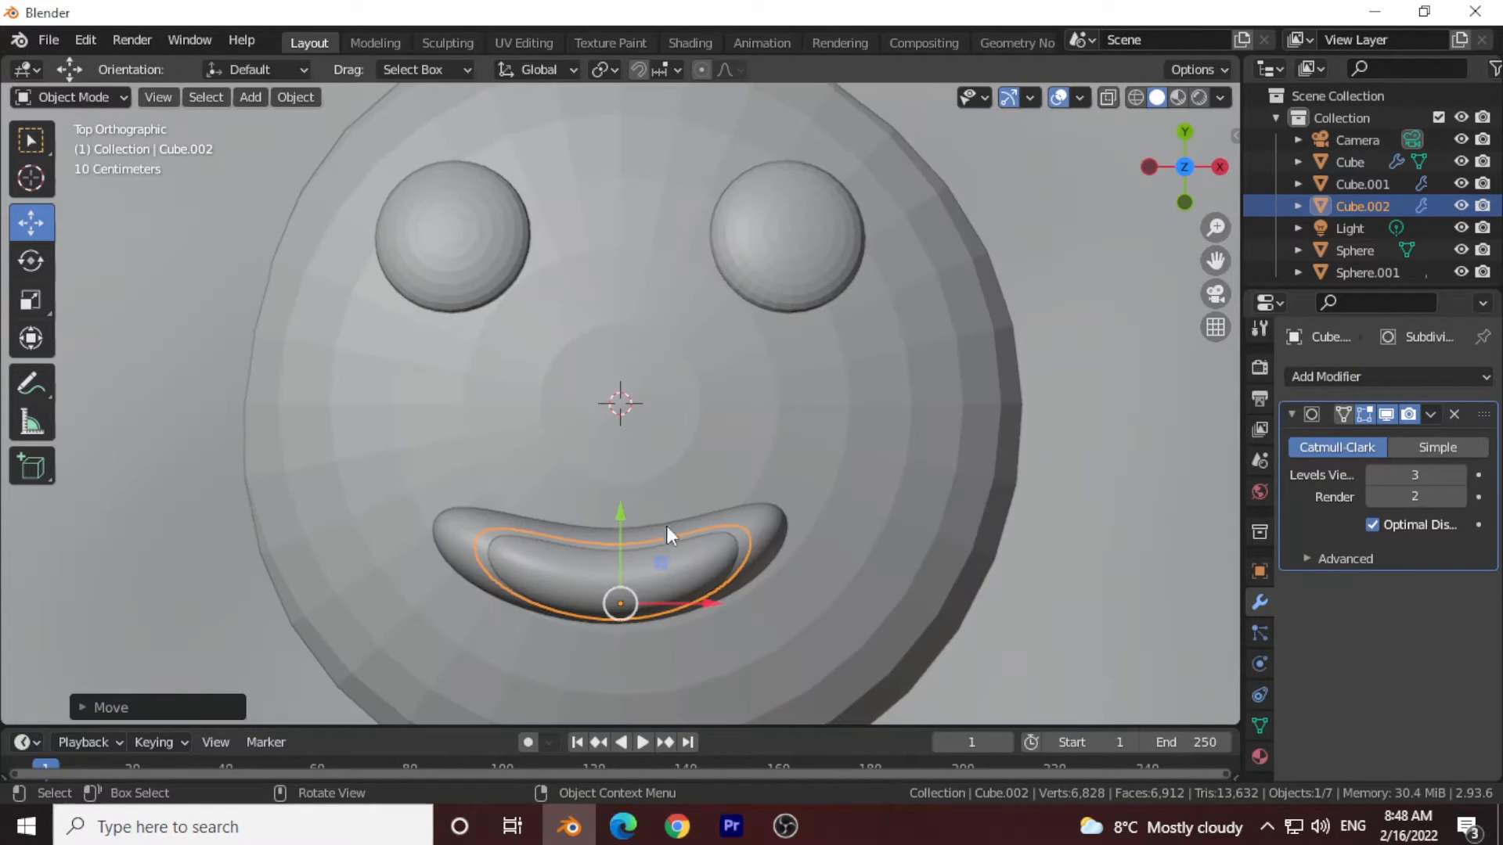
left_click_drag(625, 506, 623, 509)
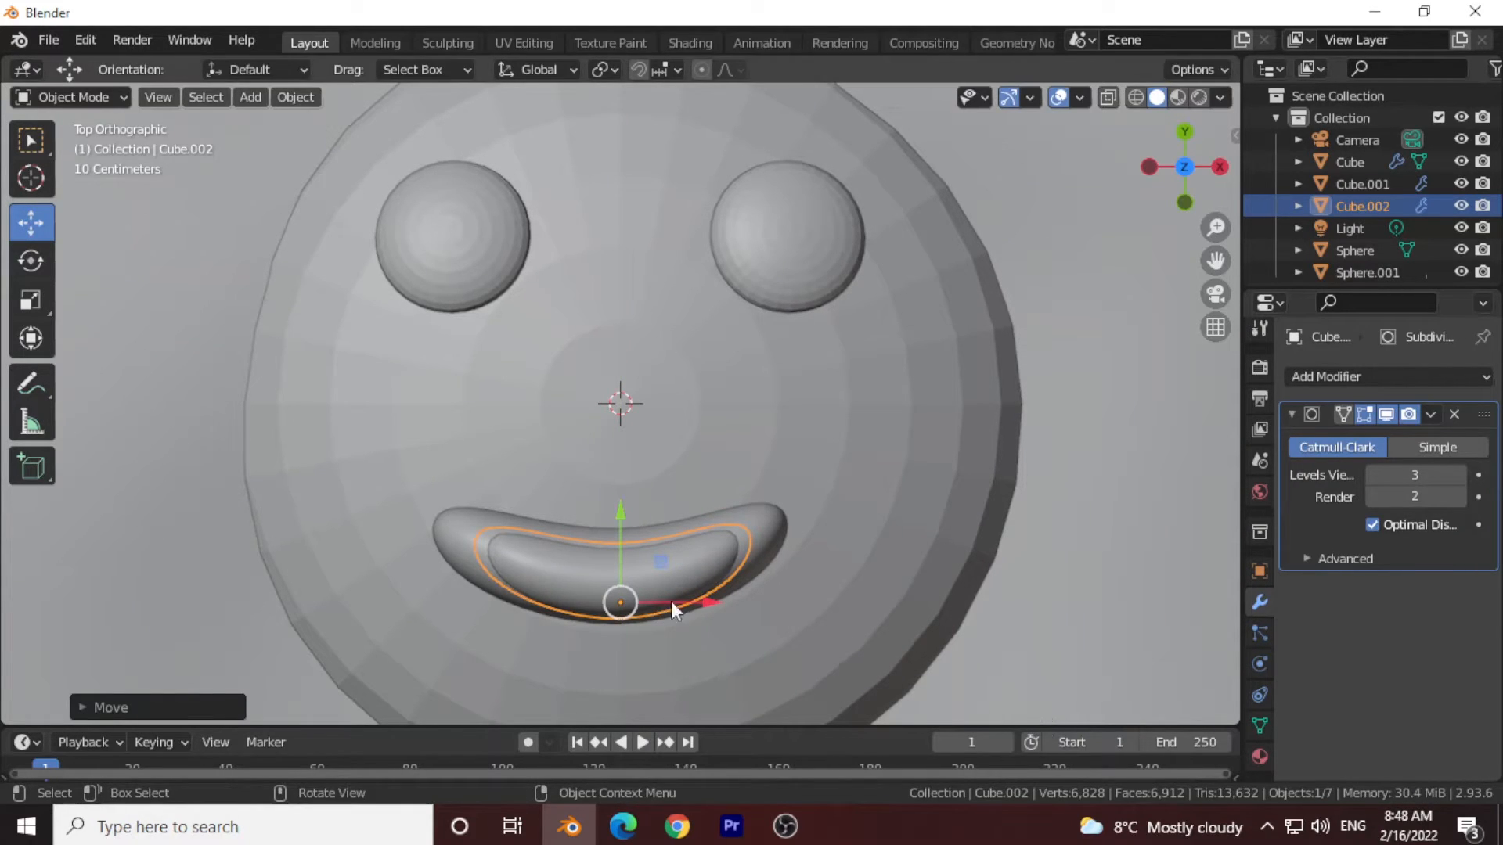
Widen the inner mouth slightly along the X axis and adjust its position on the outer mouth.
left_click(31, 300)
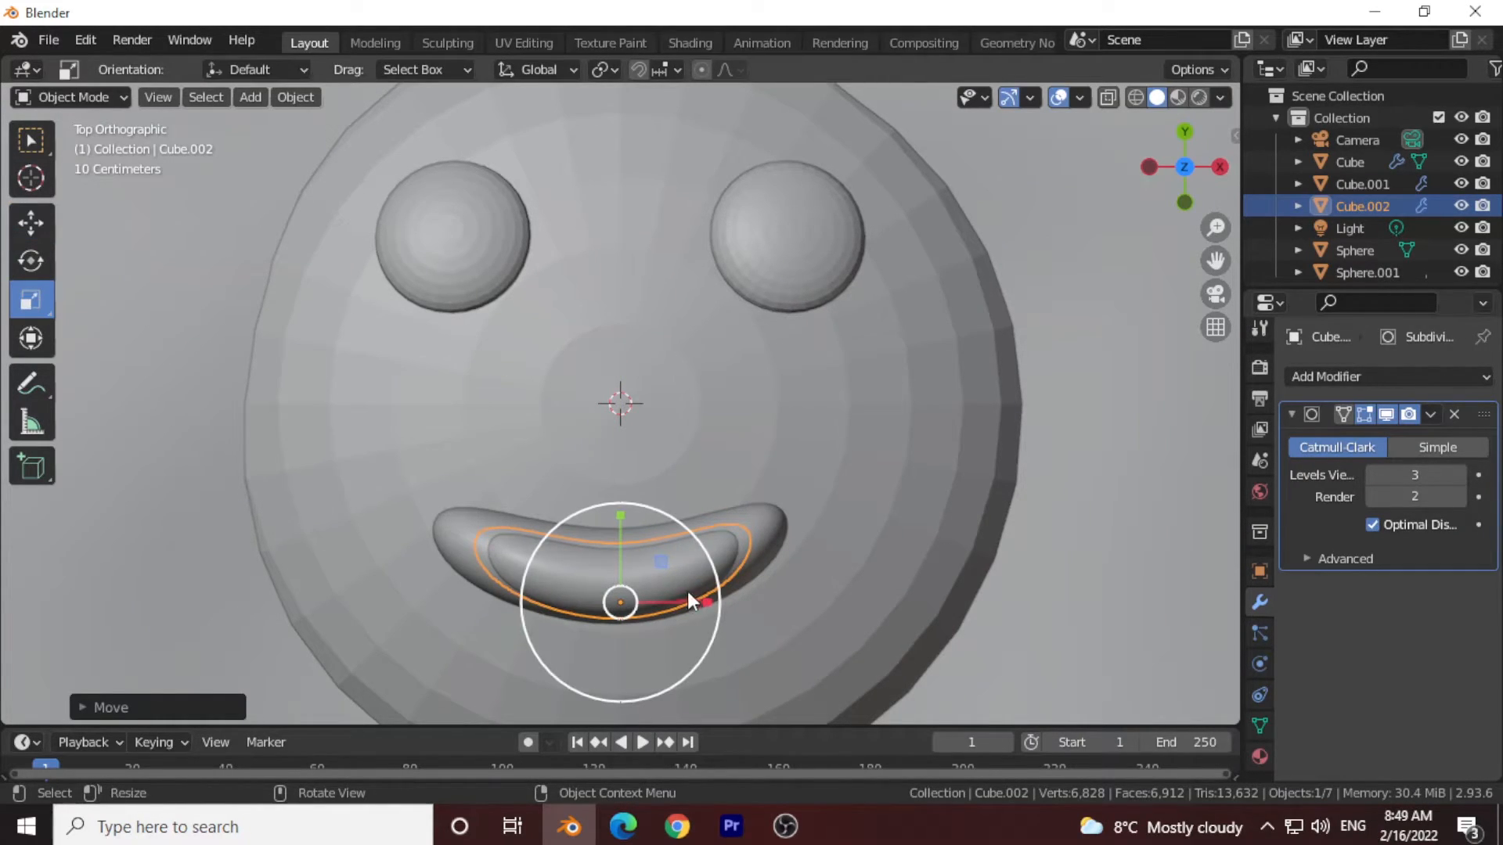
left_click_drag(703, 601, 717, 598)
left_click_drag(1185, 162, 895, 266)
left_click(31, 234)
left_click_drag(699, 354, 666, 345)
Scale the inner mouth down uniformly to about 0.90.
mouse_move(1183, 166)
left_mouse_down()
mouse_move(1338, 141)
mouse_move(1161, 172)
left_mouse_up()
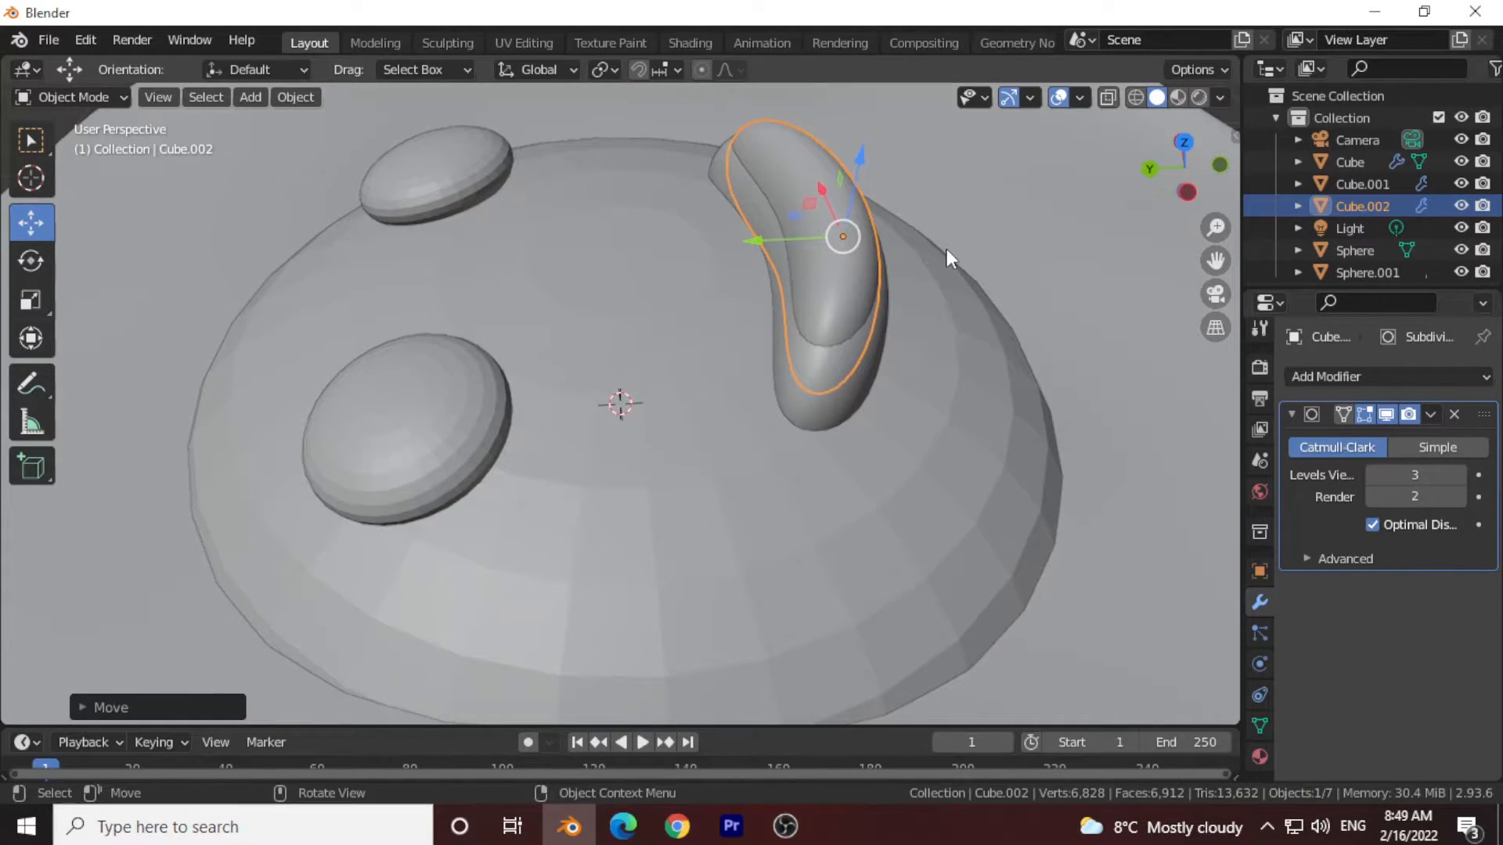
key("s")
left_click_drag(1051, 302, 1044, 299)
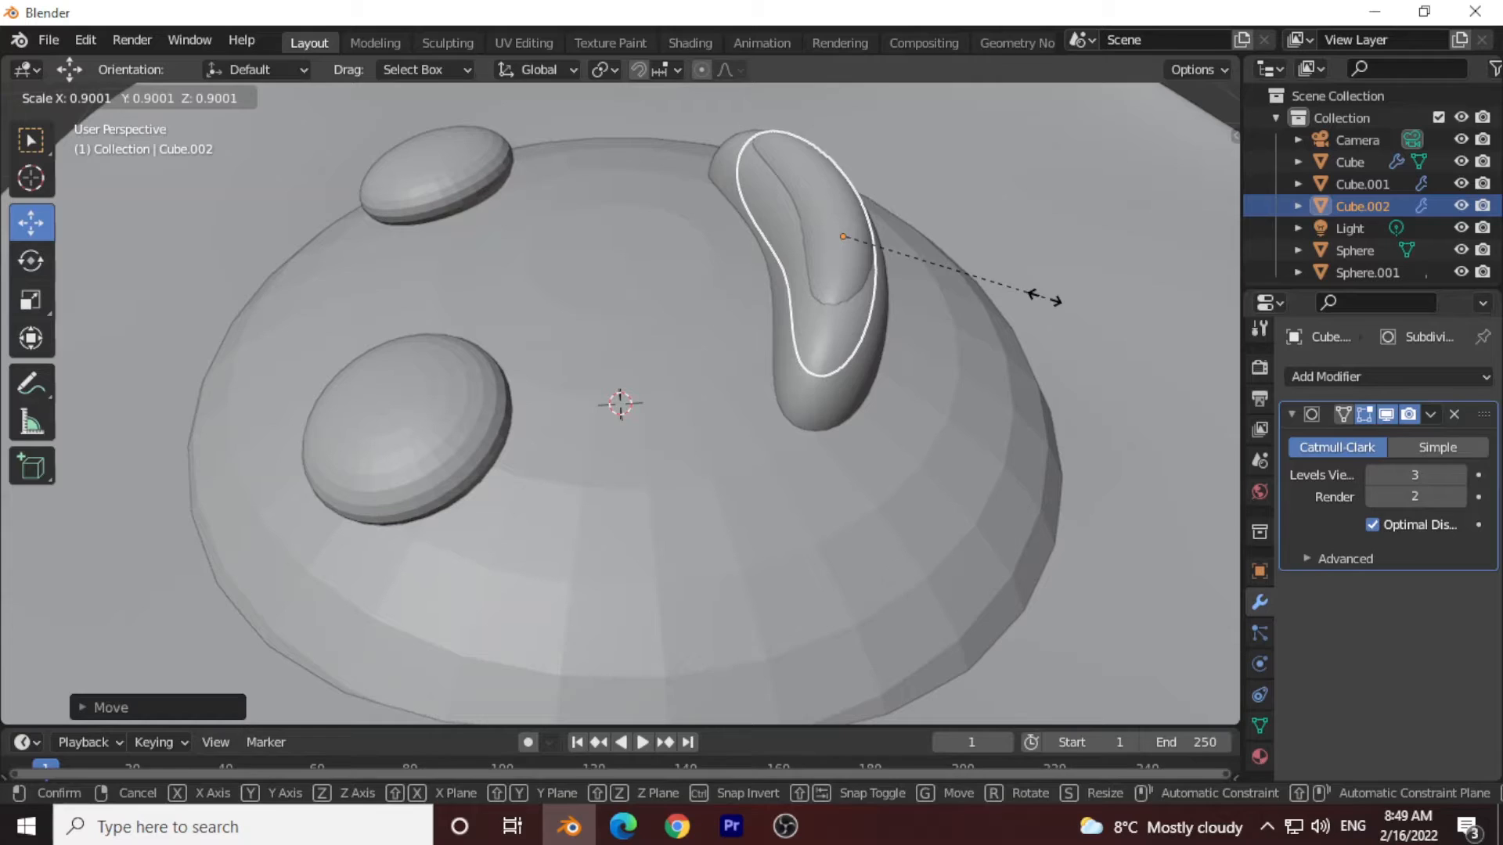
left_click(1044, 299)
Duplicate the mirrored eye sphere in place and scale the copy down to about 0.77.
left_click(389, 462)
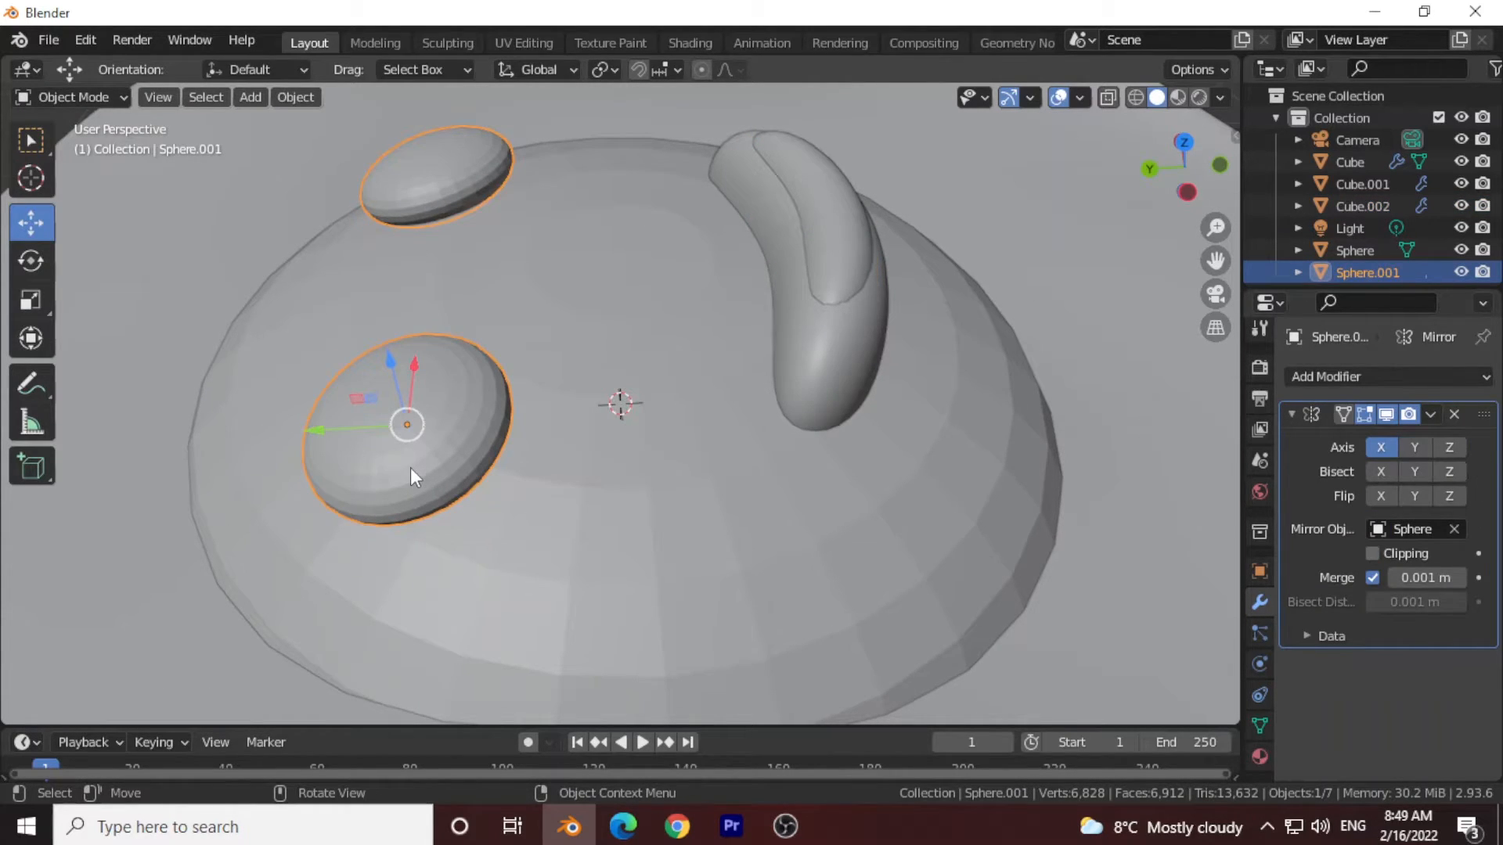
key("shift+d")
right_click(628, 545)
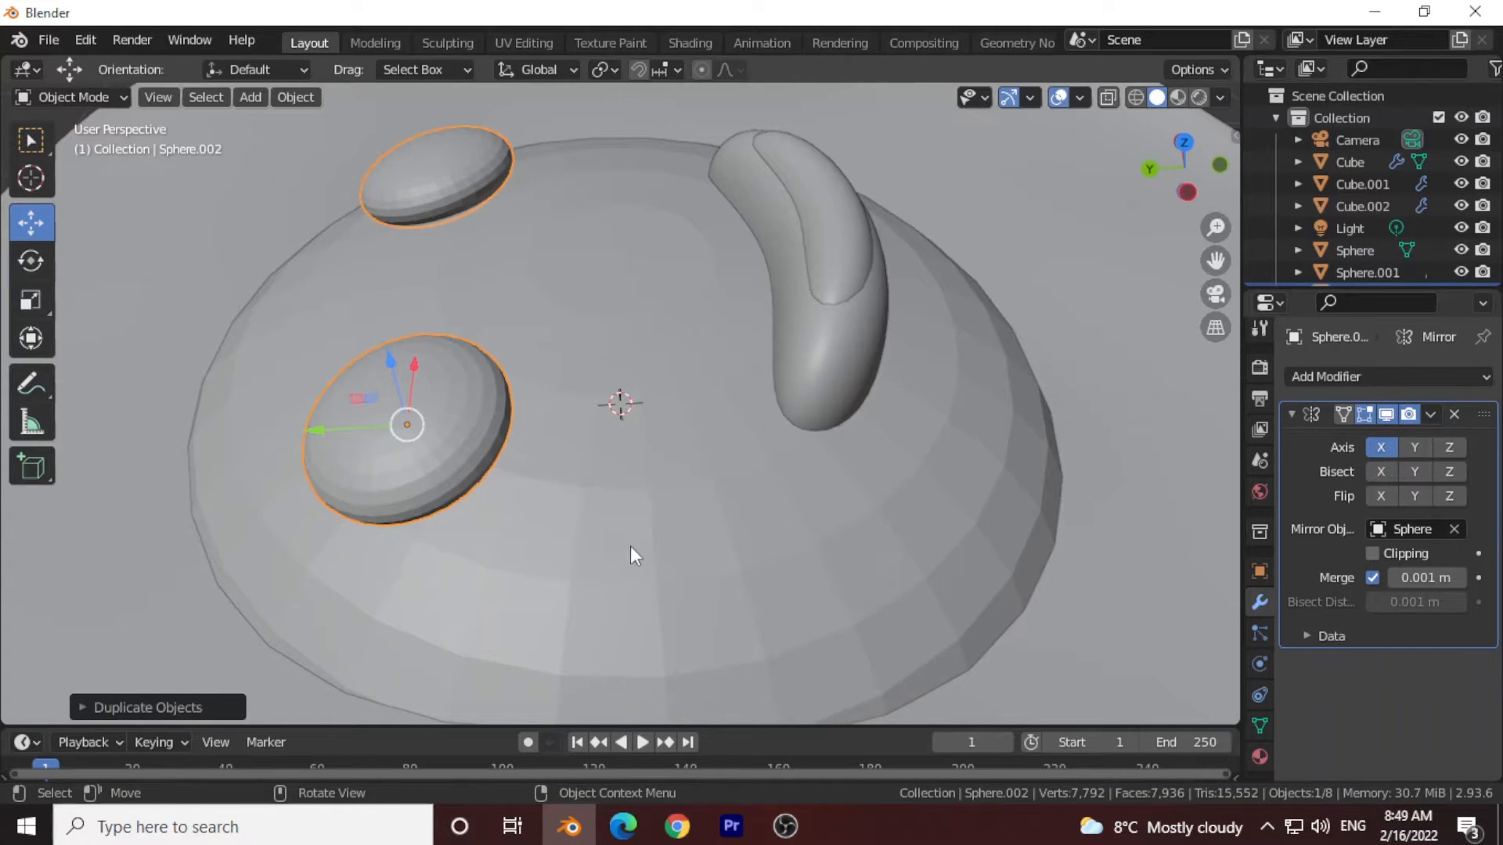
key("s")
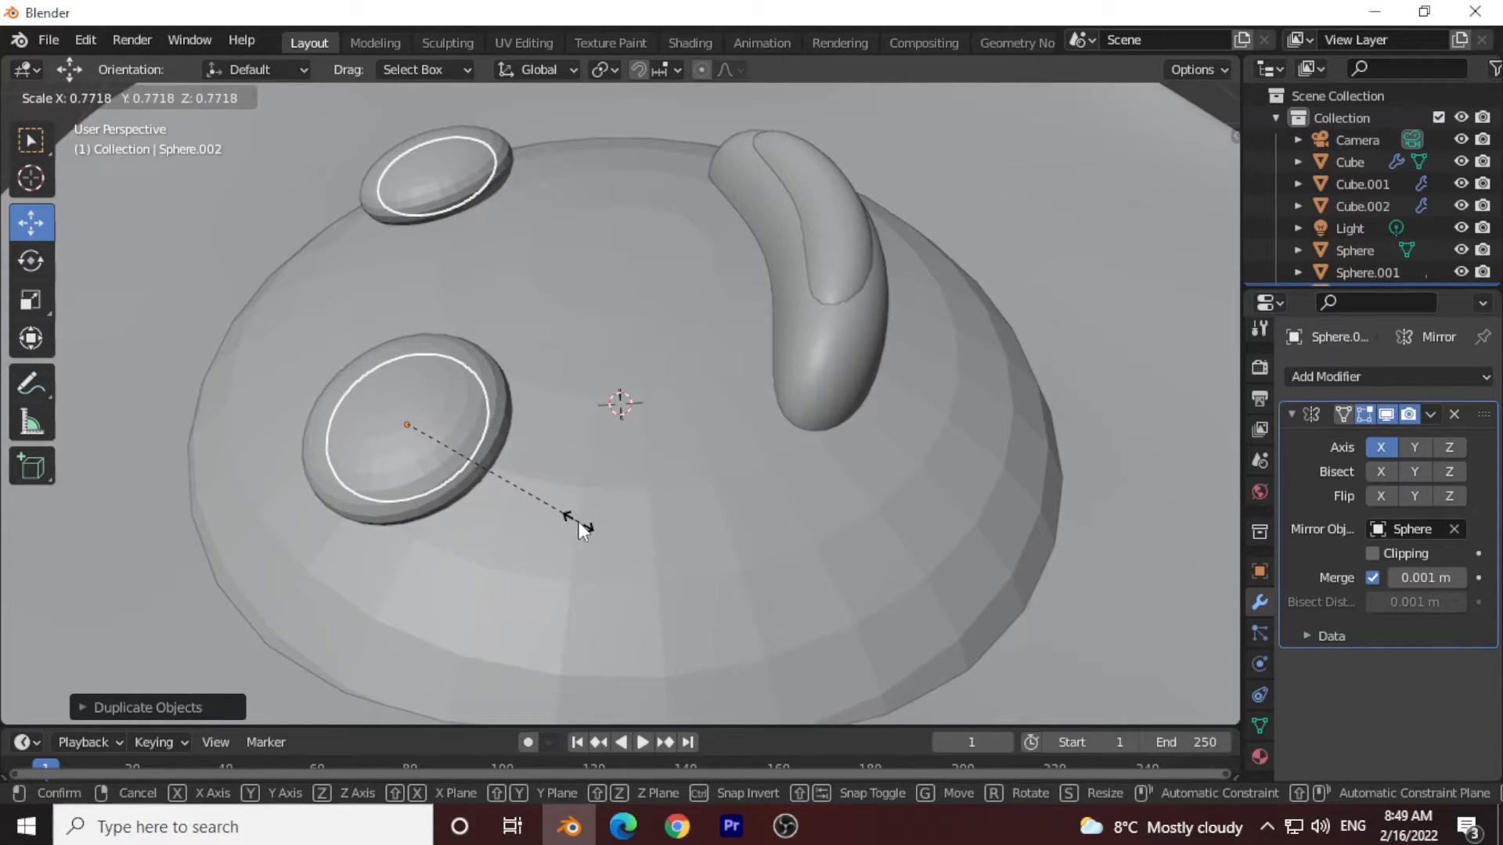
left_click(579, 521)
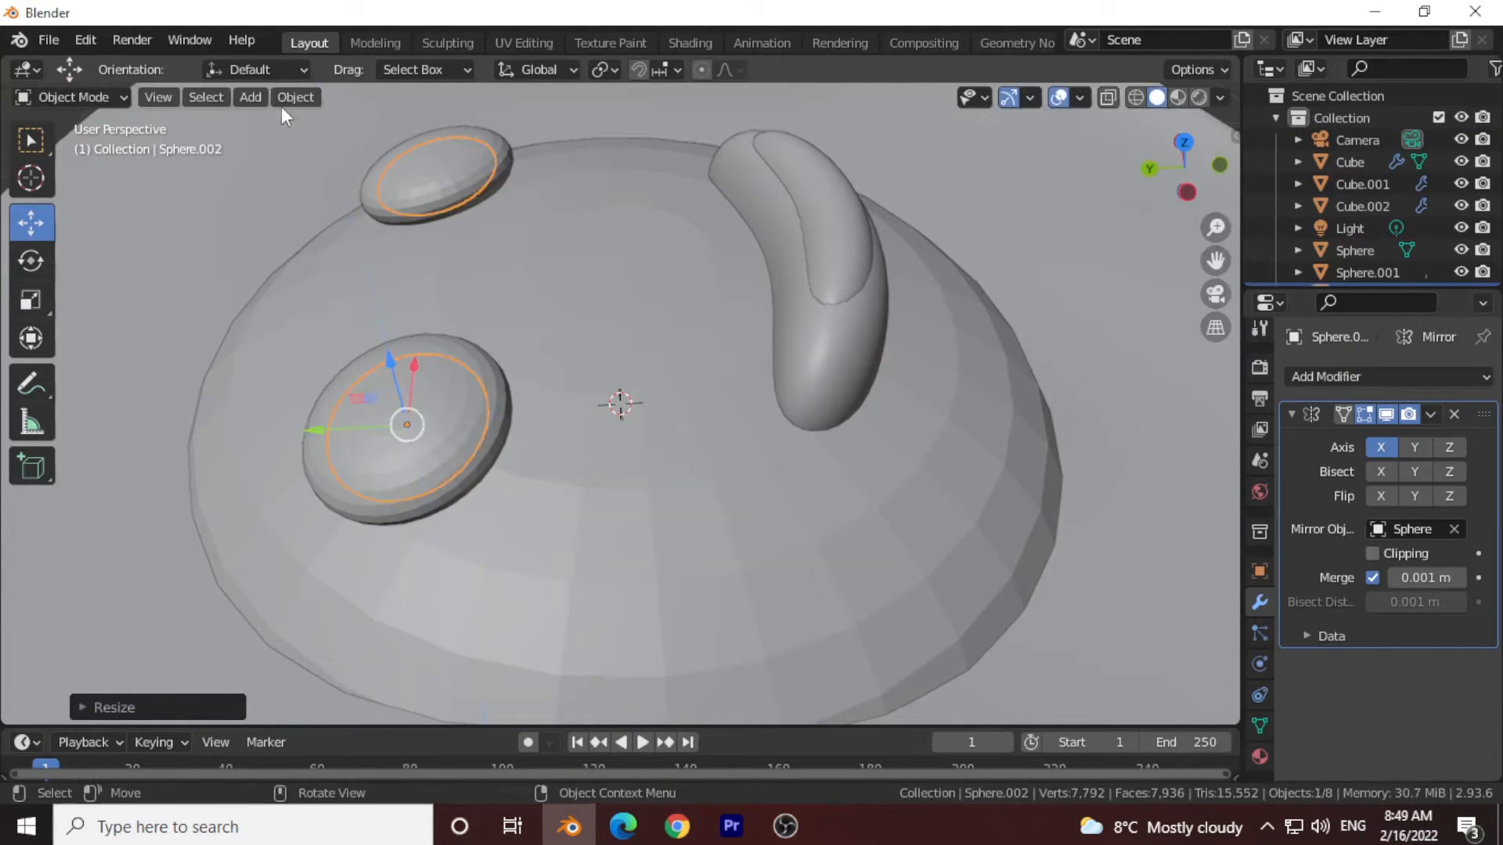
Set the transform orientation to Local and move the smaller eye copies outward so they protrude from the eyes.
left_click(258, 69)
left_click(249, 156)
left_click_drag(370, 374, 357, 364)
left_click(1002, 222)
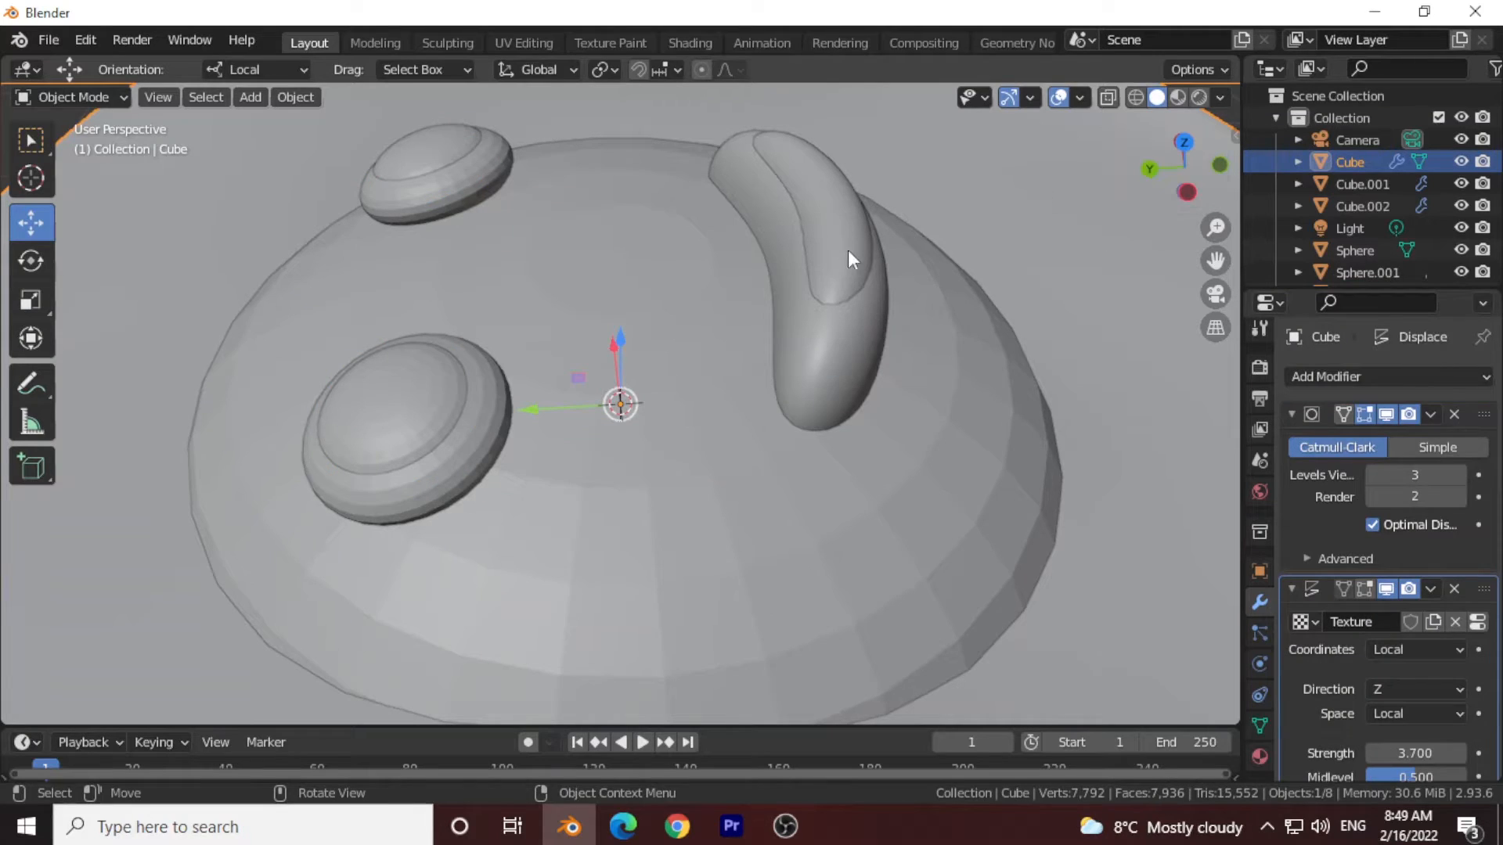
Raise the viewport subdivision level to 4 on both the inner and outer mouth.
left_click(871, 257)
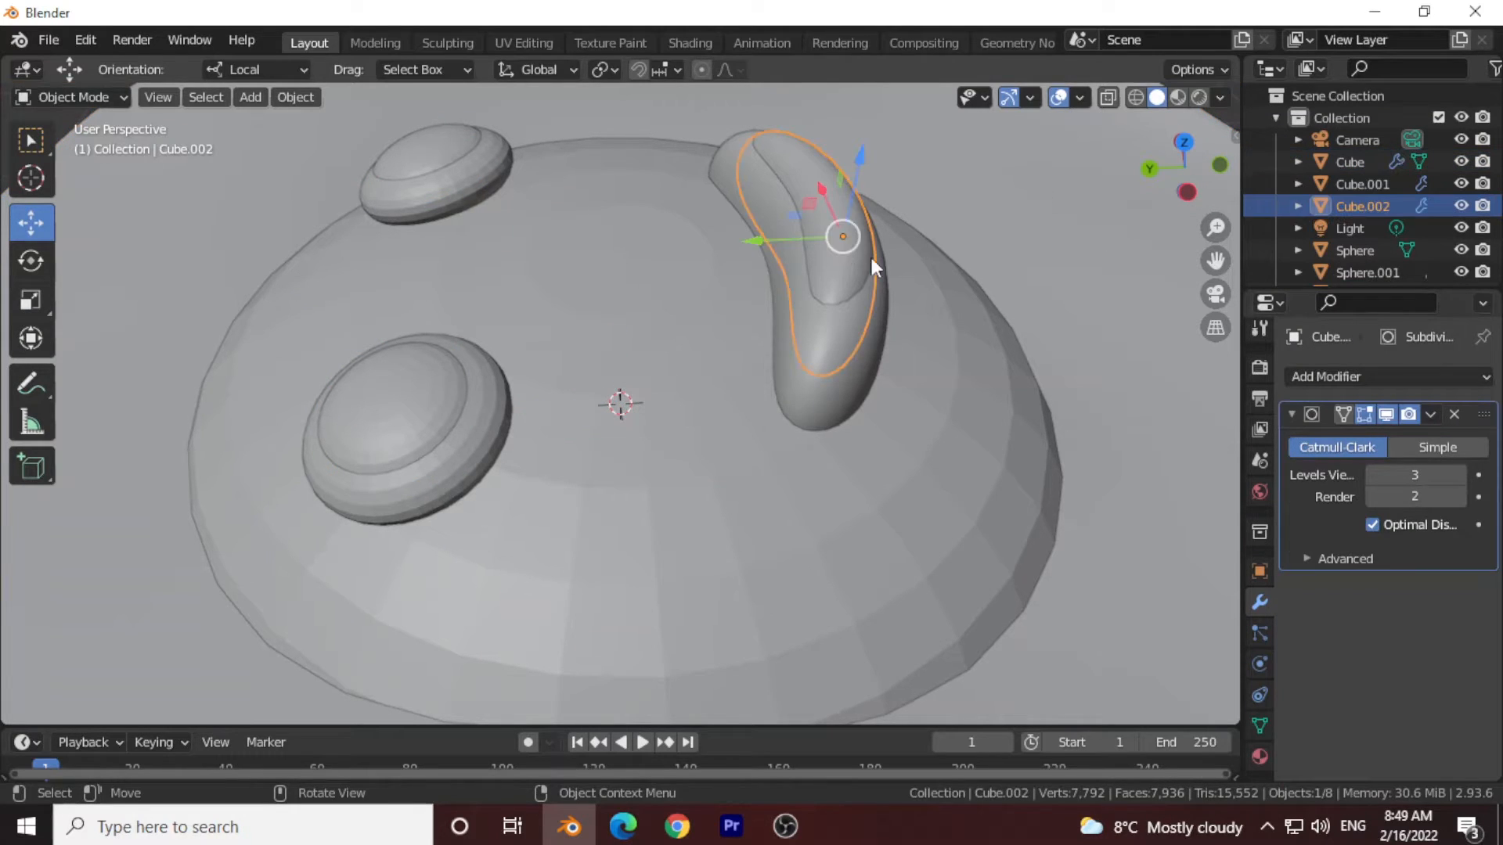
left_click(1459, 475)
left_click(791, 392)
left_click(1458, 473)
Change the render engine to Cycles and show the face from above in rendered viewport shading.
left_click_drag(1177, 175, 1187, 134)
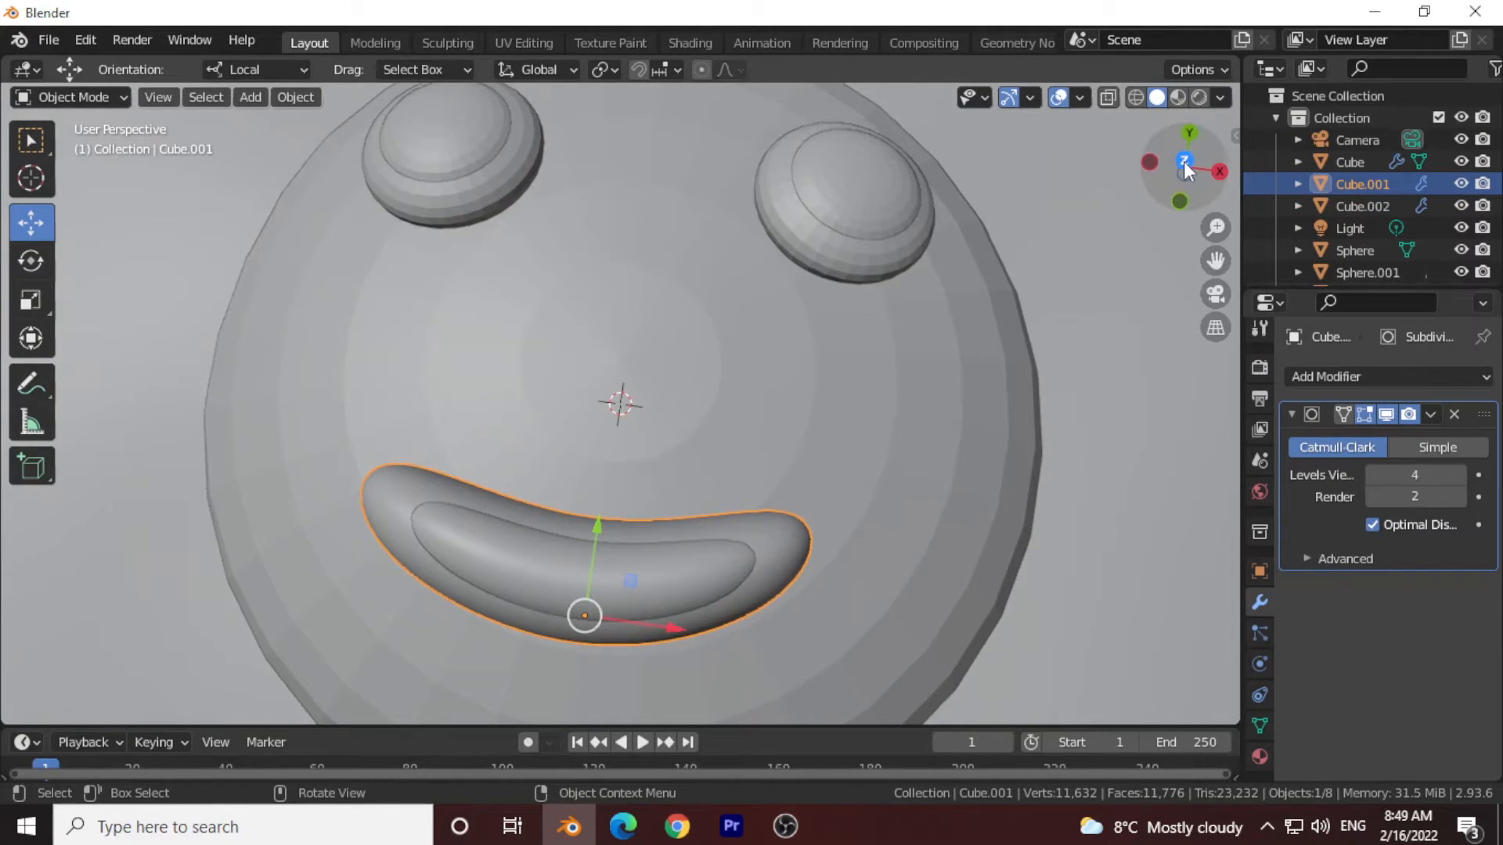
left_click(1184, 161)
left_click(726, 360)
scroll(655, 378, "down", 2)
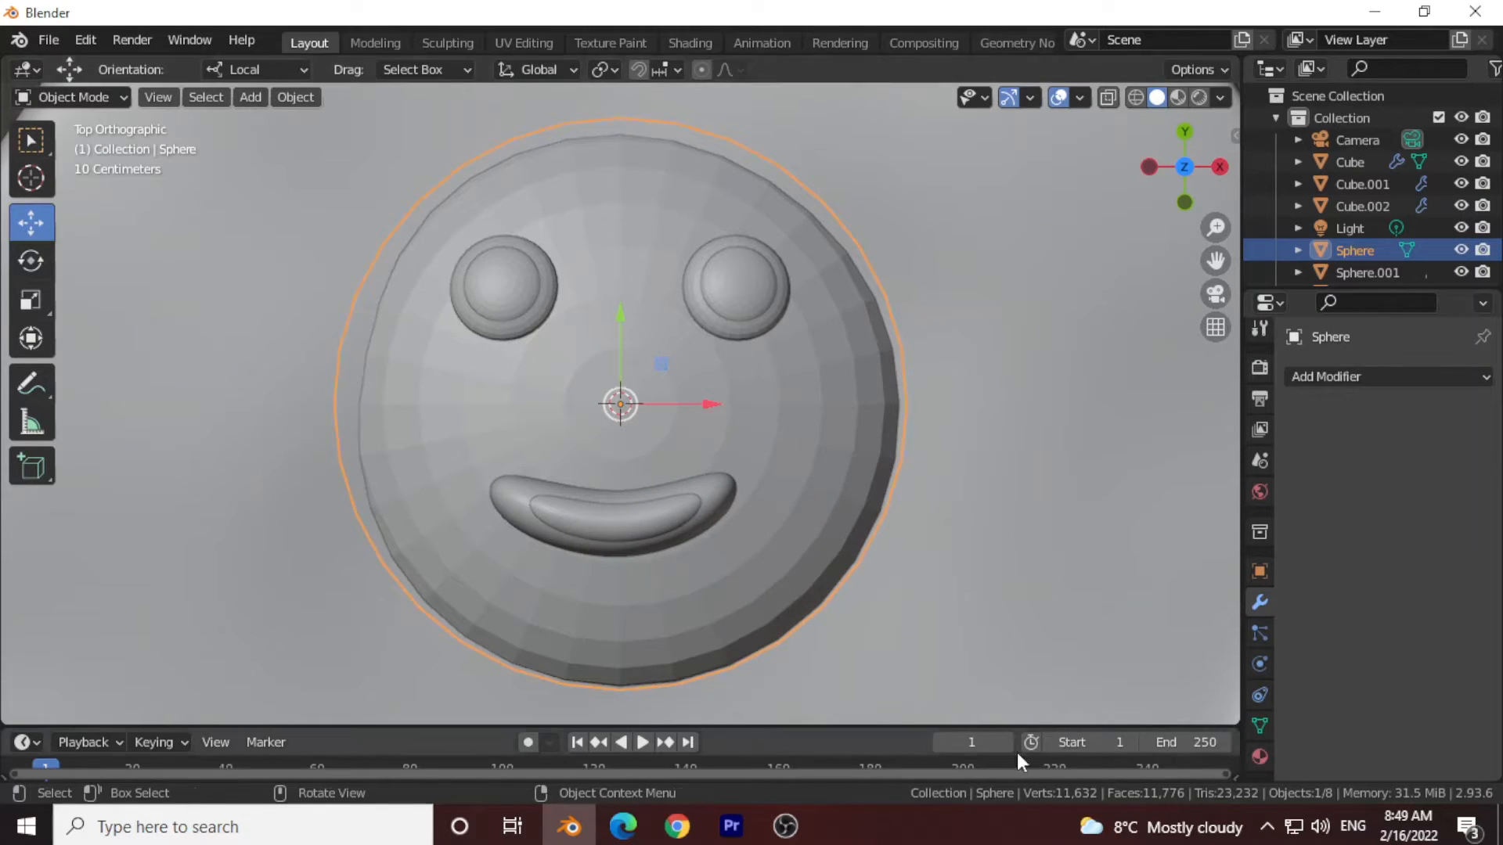
left_click(1258, 369)
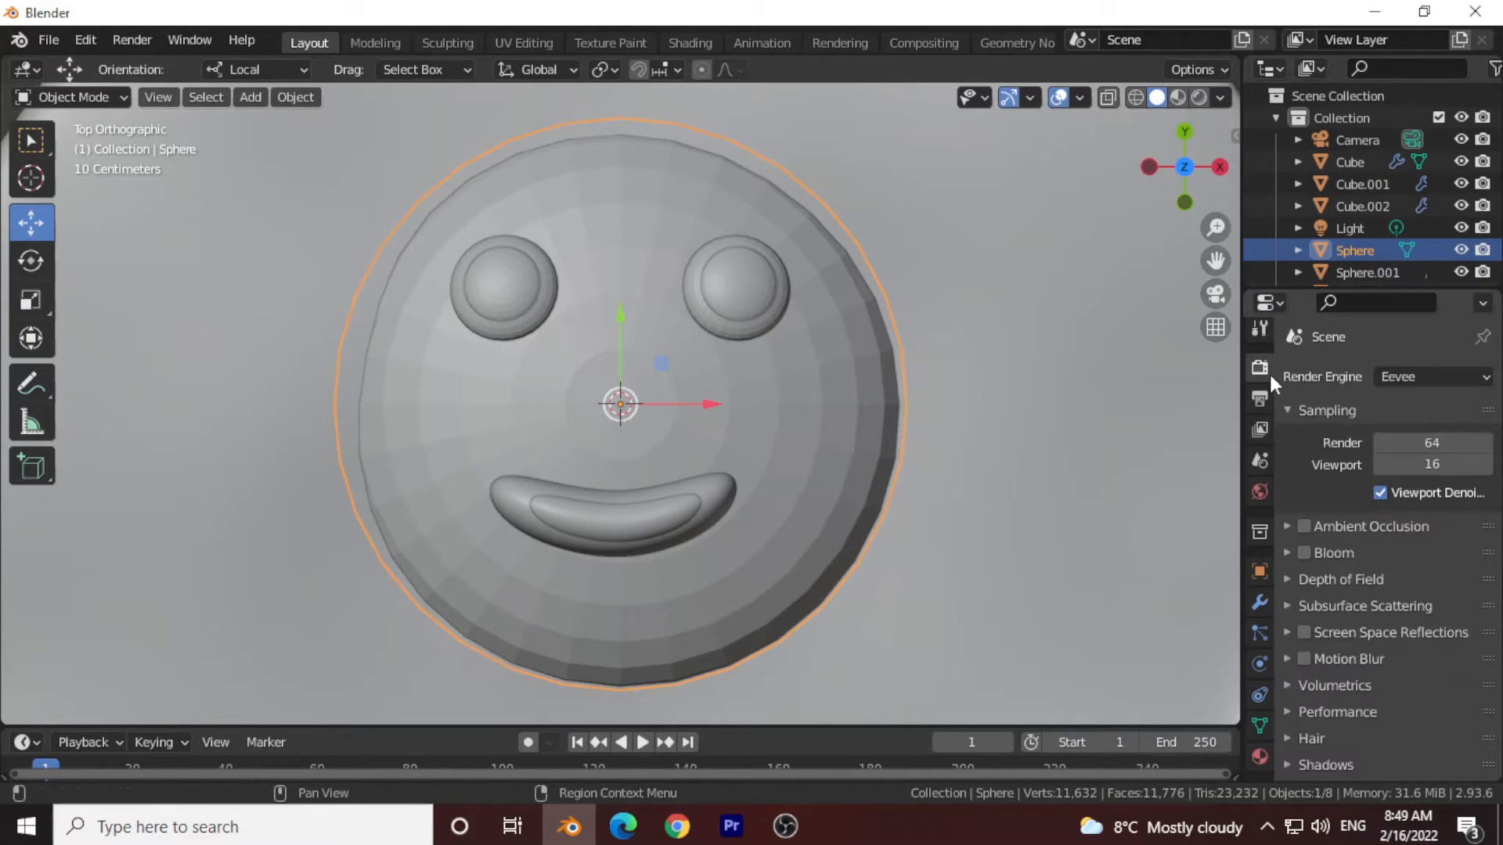
left_click(1421, 375)
left_click(1397, 453)
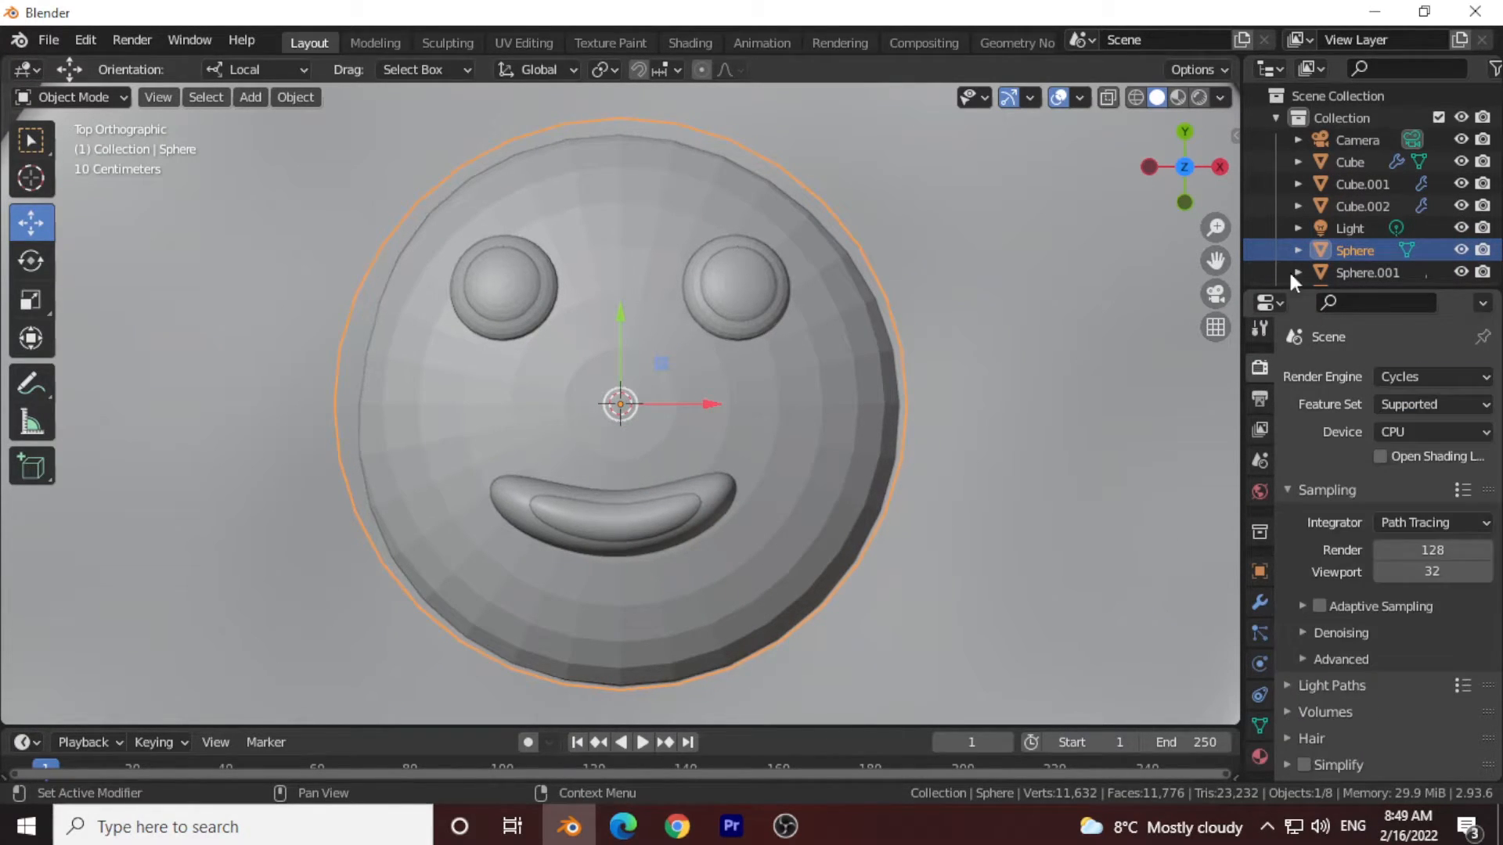
left_click(1199, 96)
Add a plane at the scene's centre and scale it up to about 7.7 so it extends beyond the ground slab.
scroll(983, 365, "down", 3)
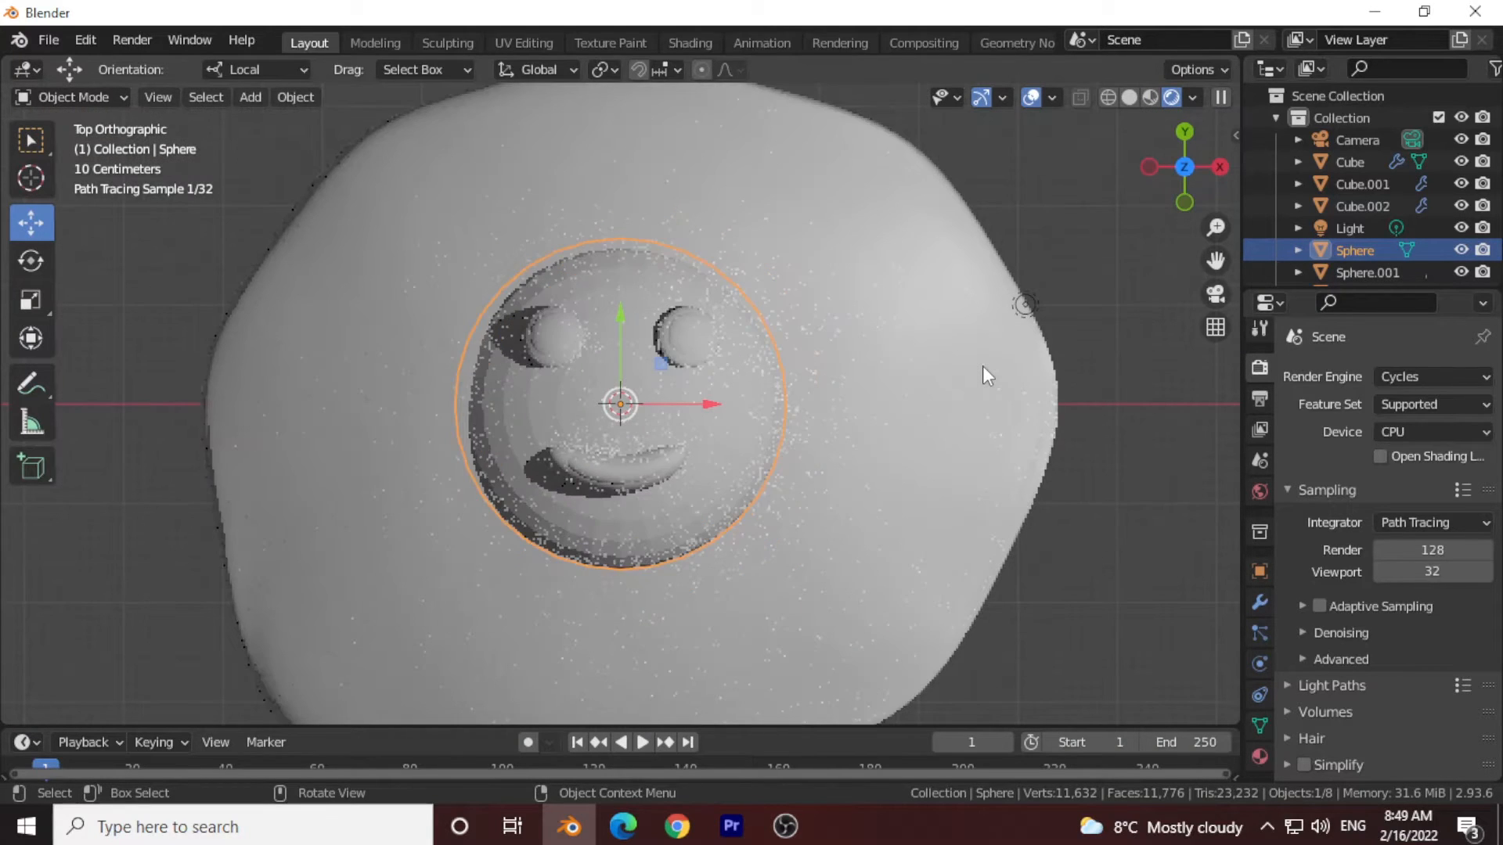
scroll(983, 365, "down", 1)
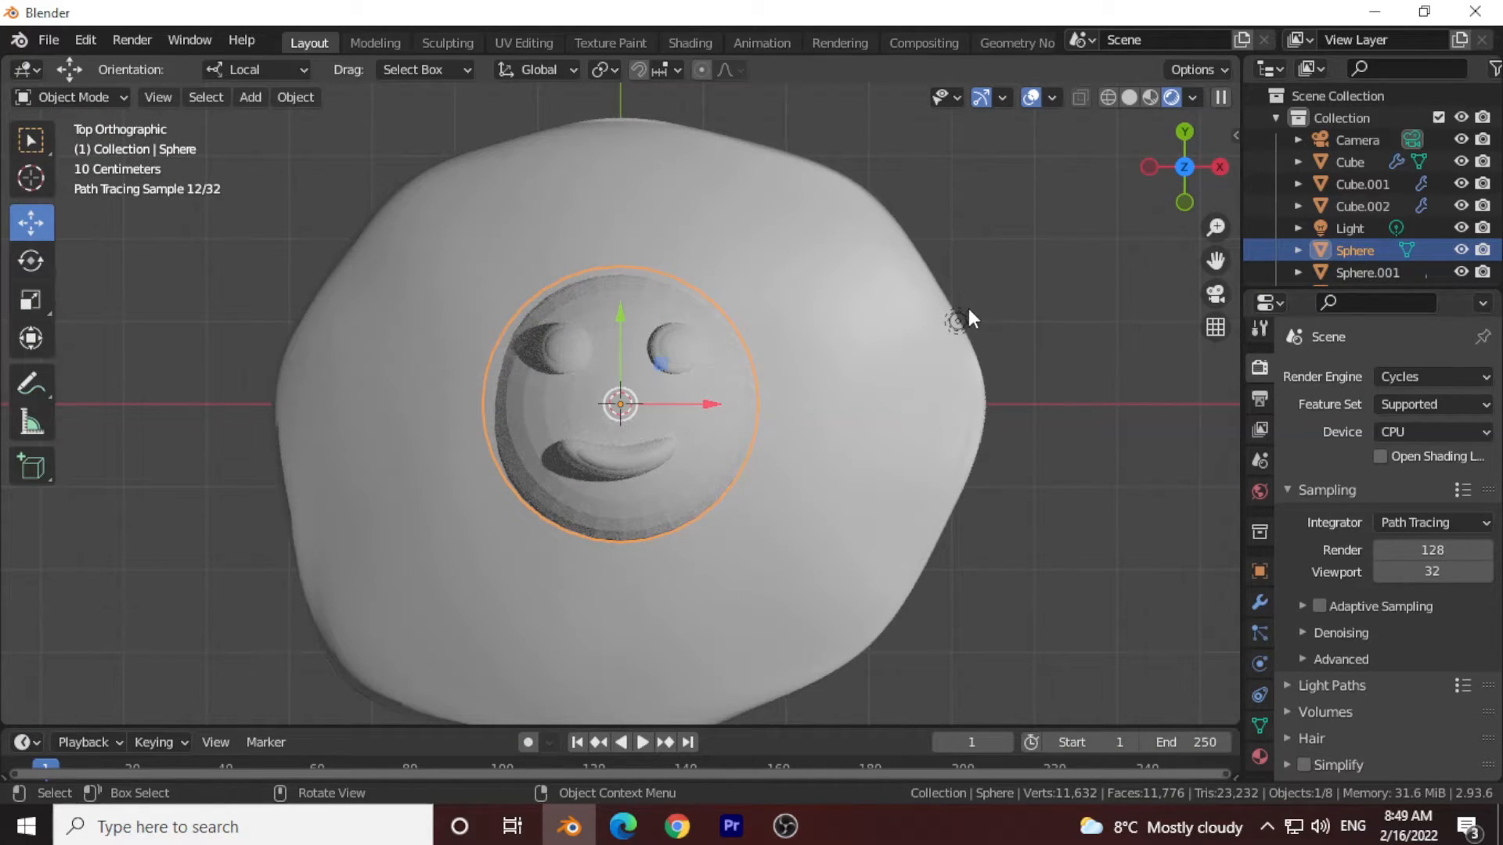
scroll(1004, 529, "down", 3)
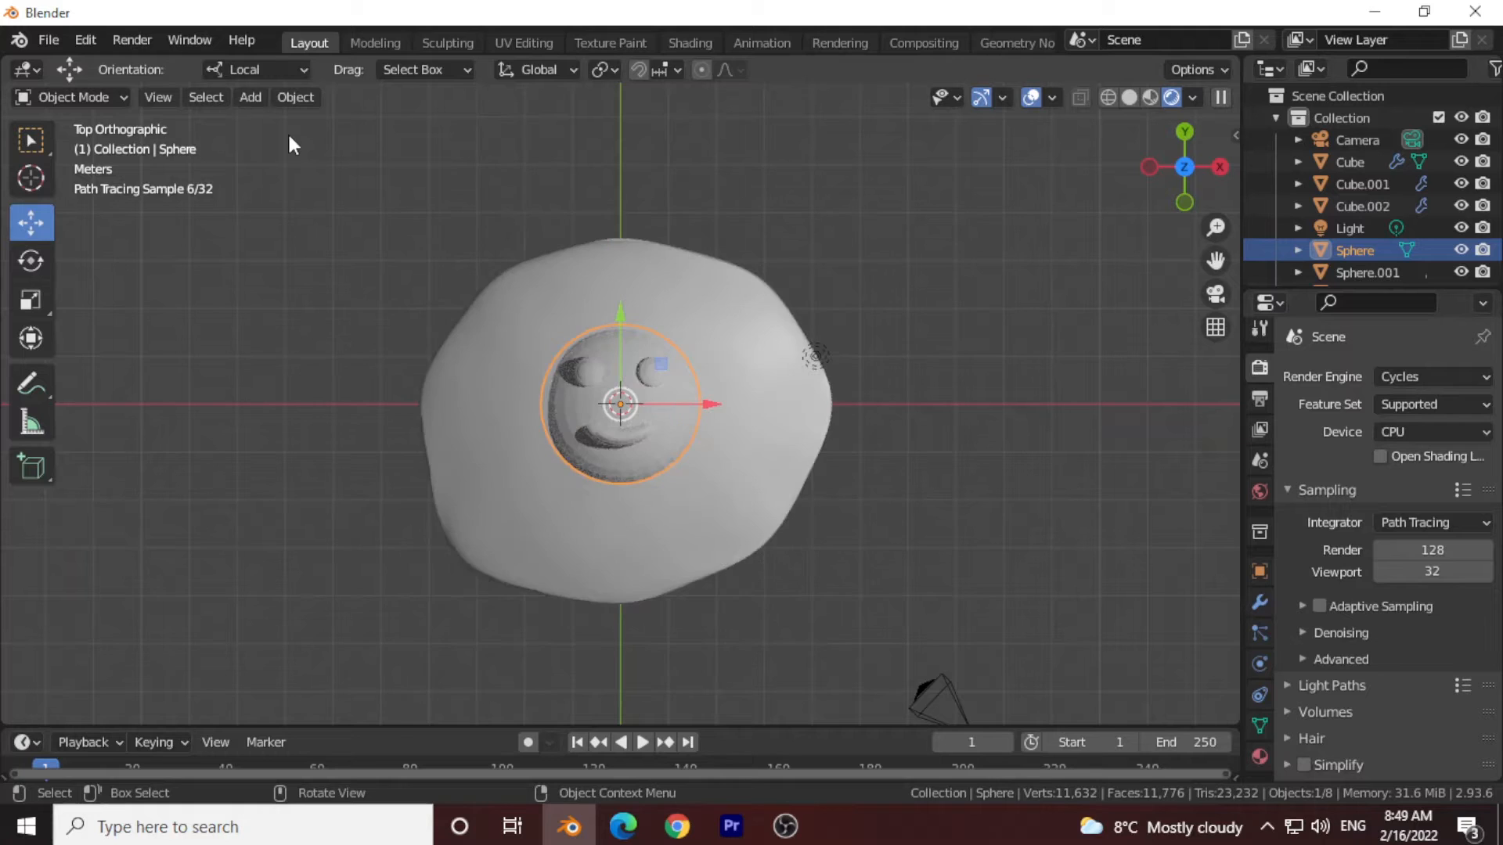
left_click(250, 97)
mouse_move(257, 114)
left_click(485, 117)
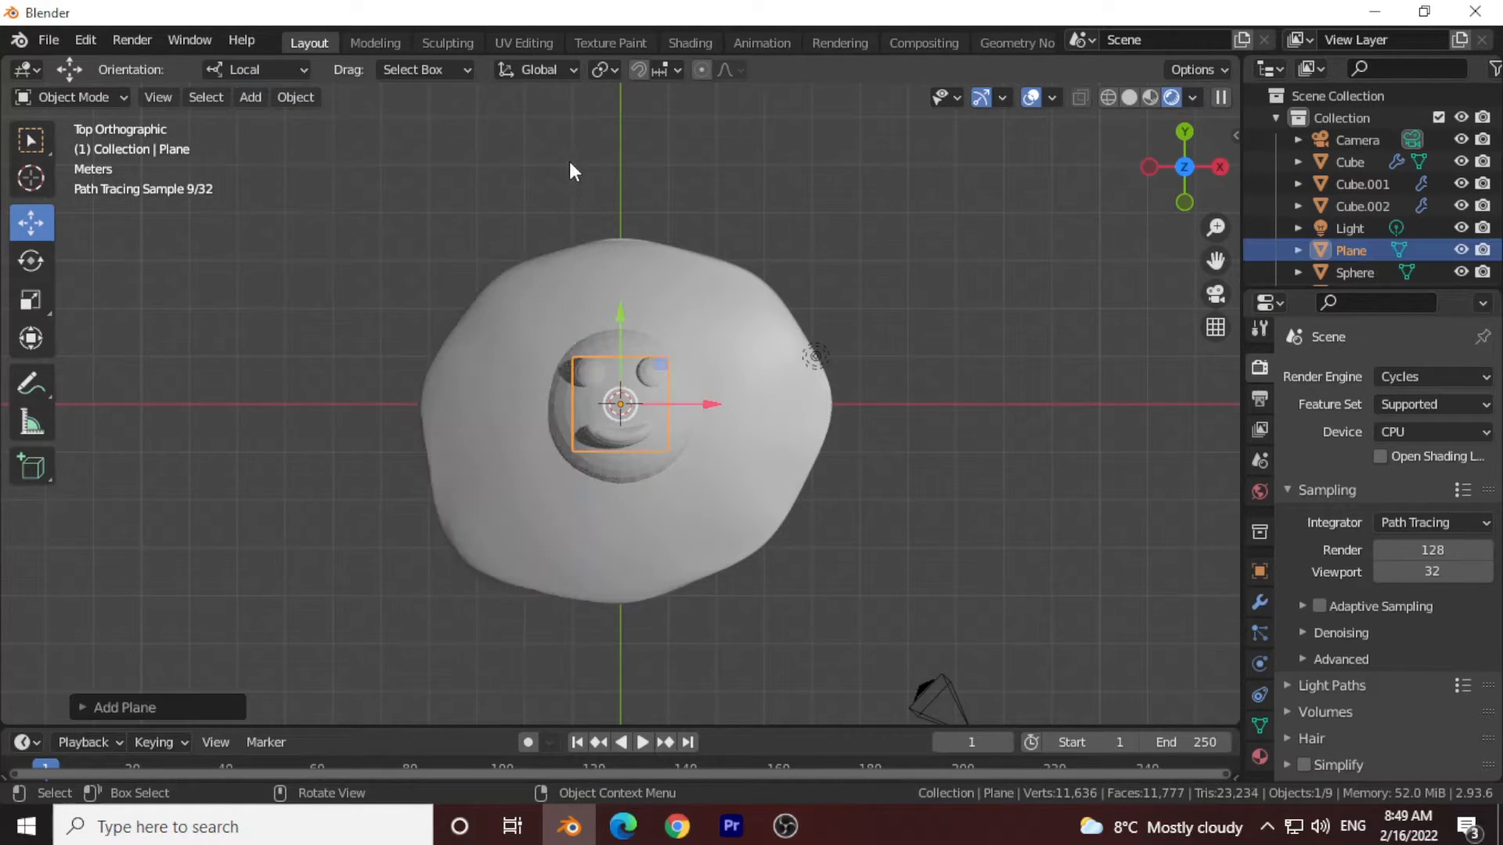
key("s")
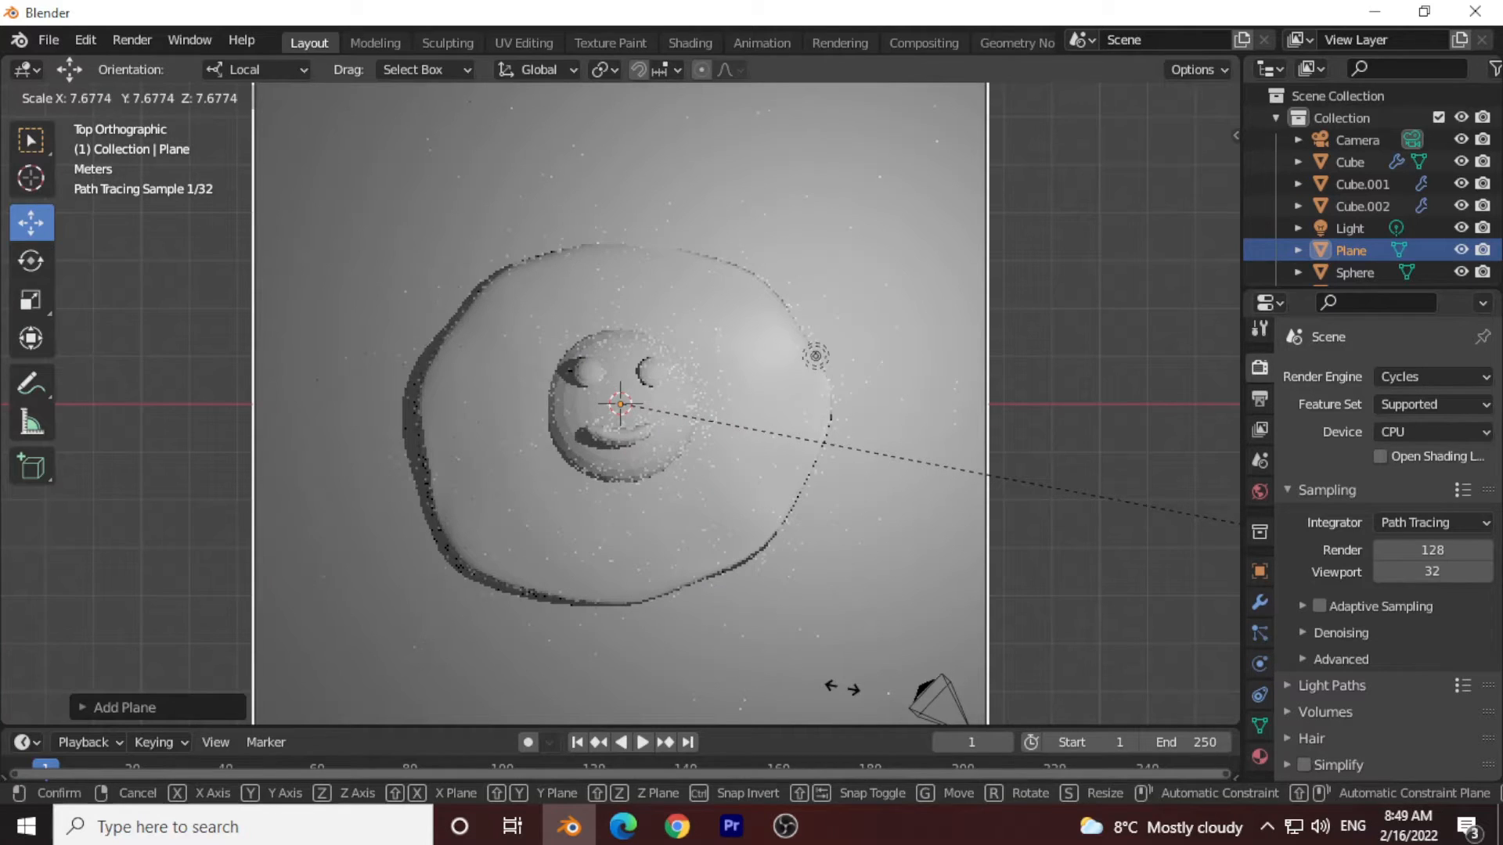
key("Return")
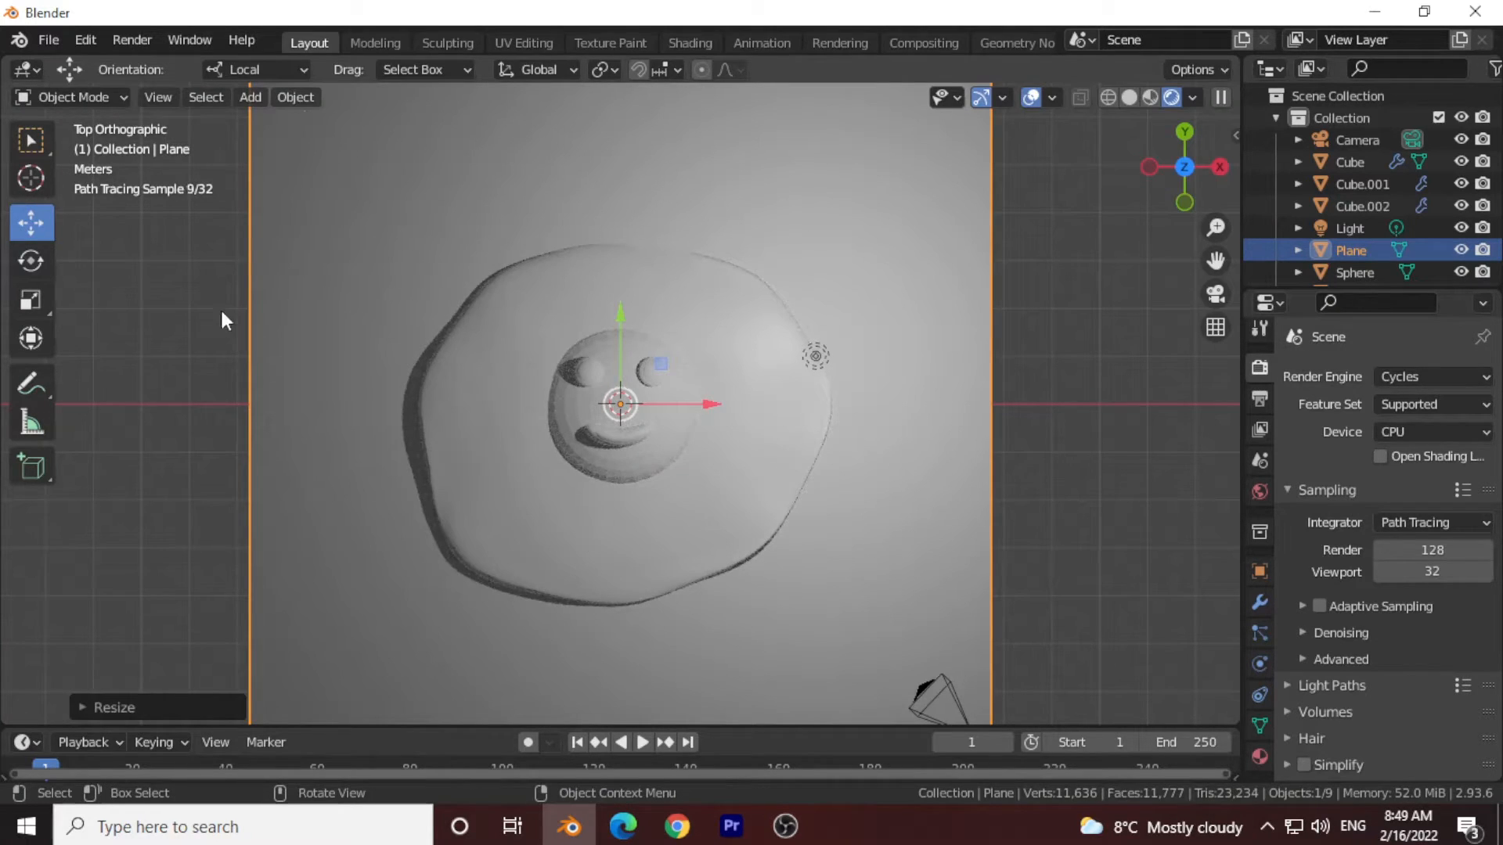
Add an area light at the scene's centre and raise it vertically above the face.
left_click(241, 97)
mouse_move(278, 236)
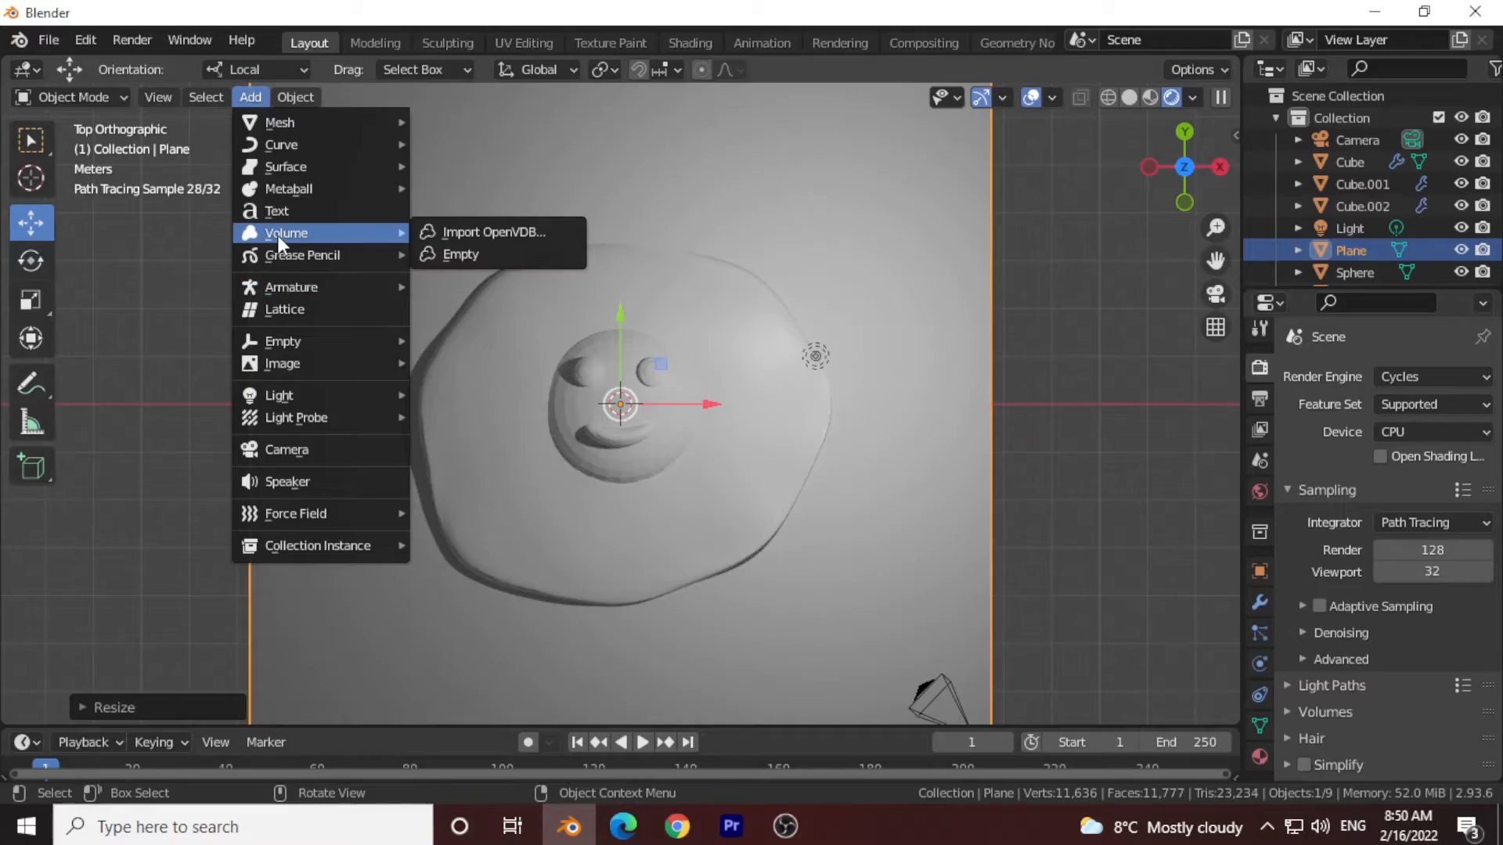
mouse_move(286, 398)
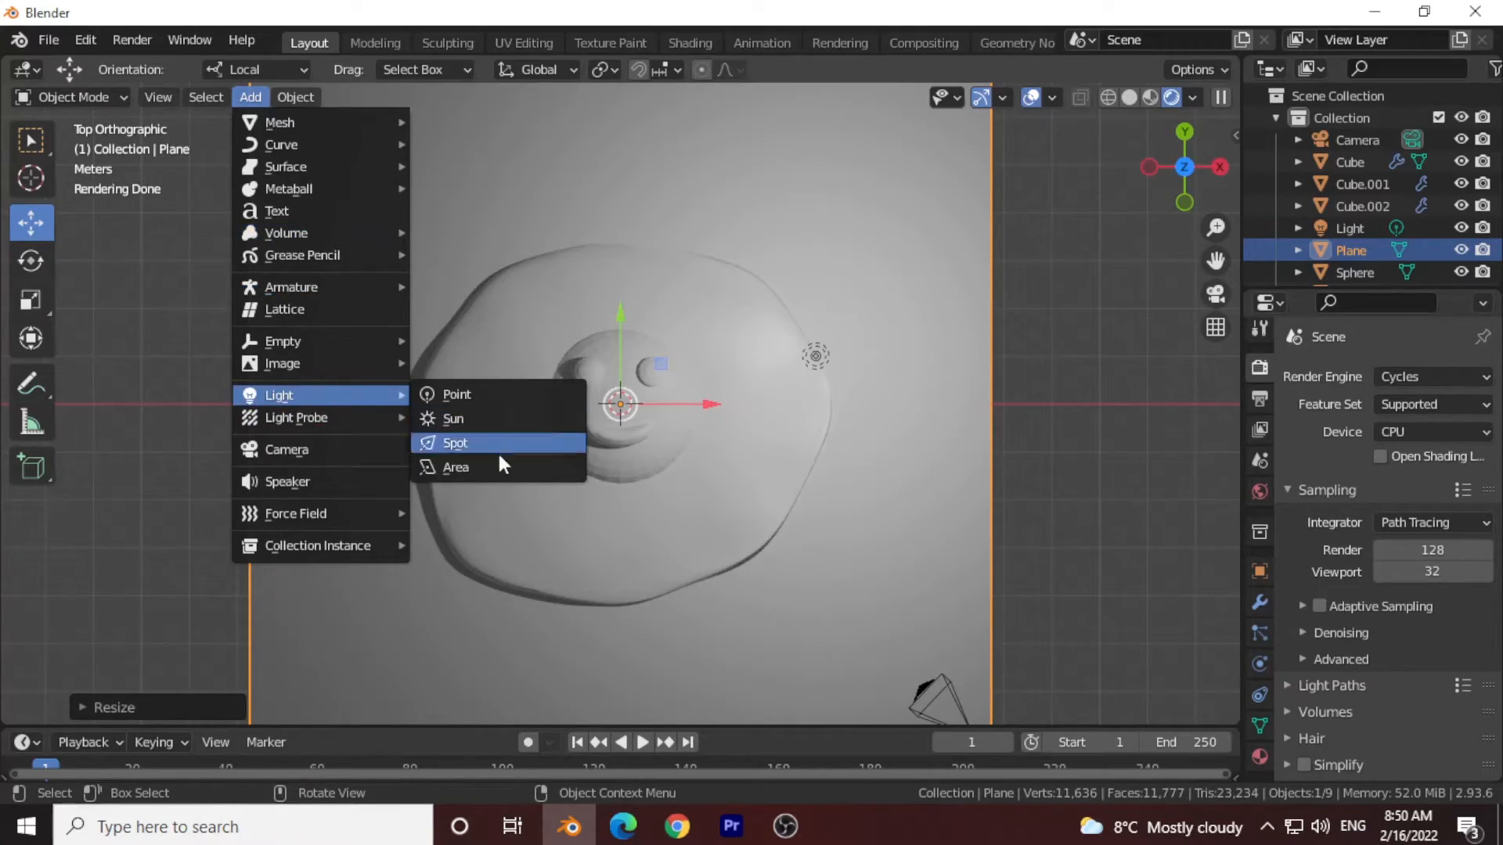
left_click(484, 468)
left_click_drag(1195, 186, 1063, 185)
left_click_drag(615, 344, 641, 184)
right_click(641, 185)
left_click_drag(621, 335, 620, 119)
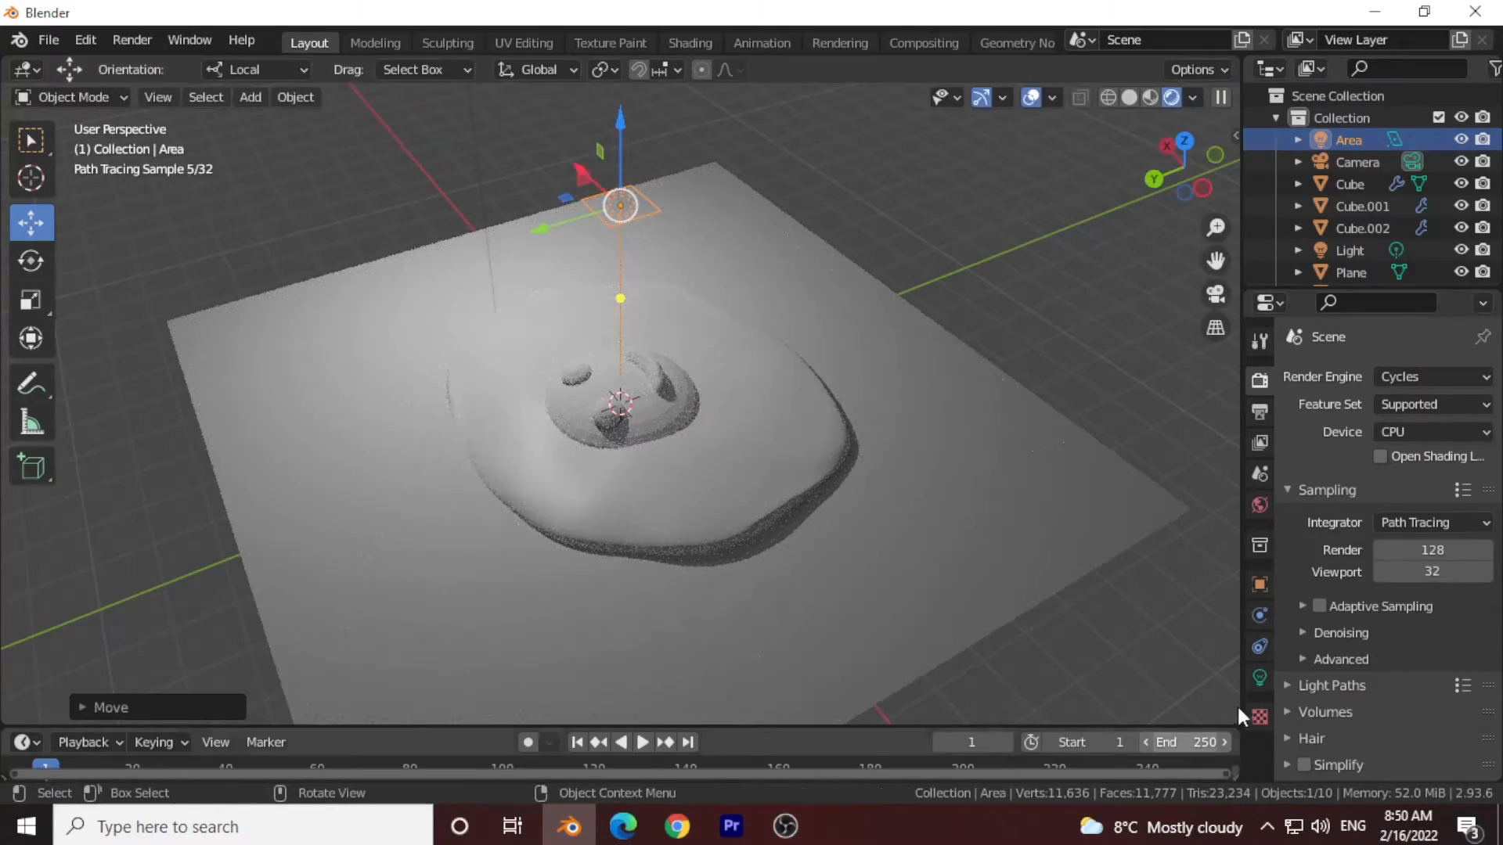
Set the area light's power to 759 W and its size to 16.5 m.
left_click(1259, 678)
left_click_drag(1401, 521, 1460, 521)
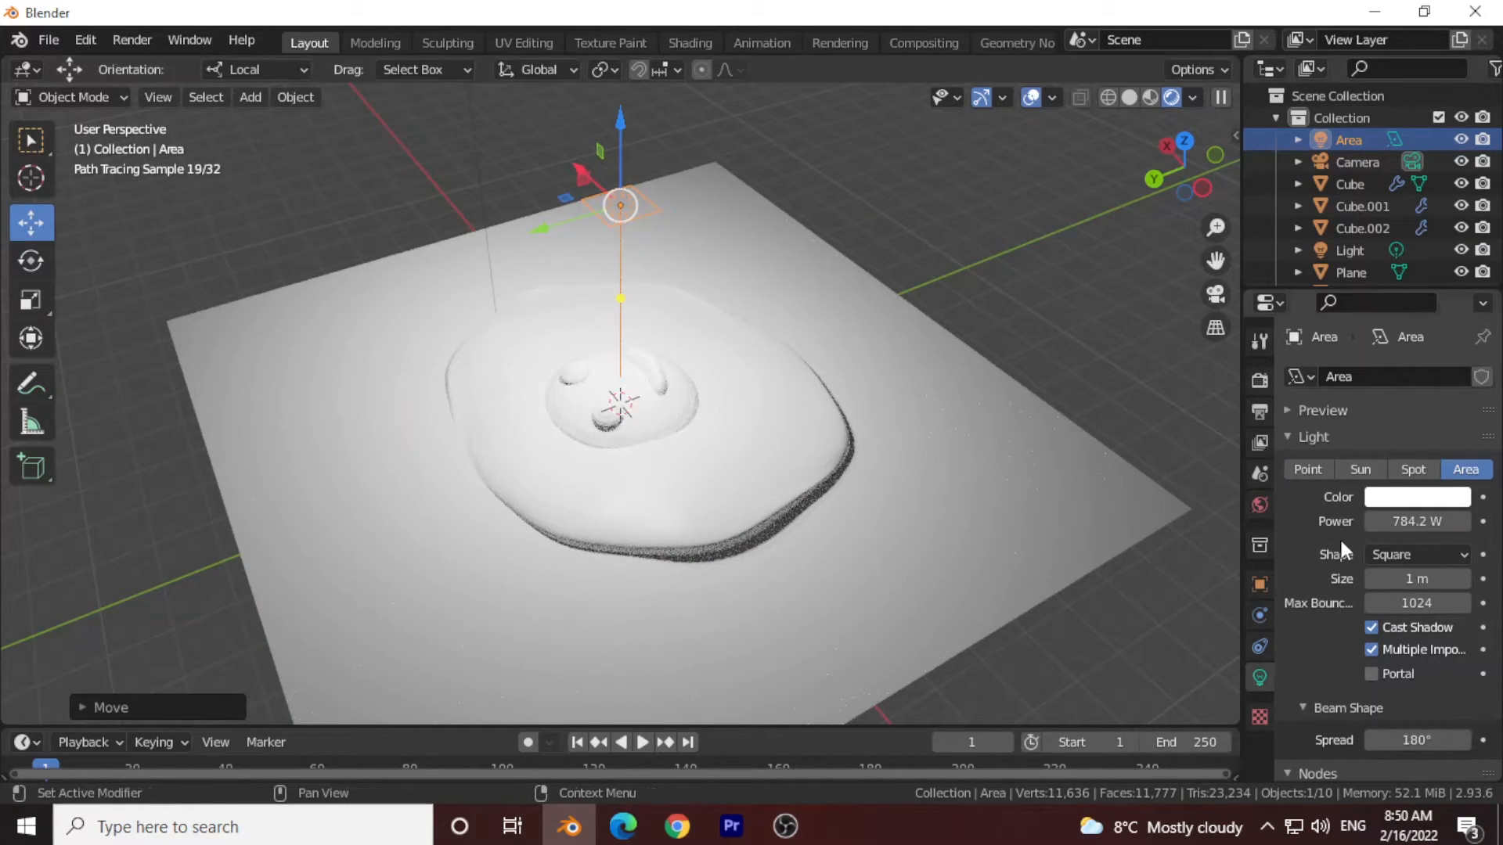
left_click_drag(1422, 579, 1468, 579)
left_click_drag(1421, 522, 1405, 522)
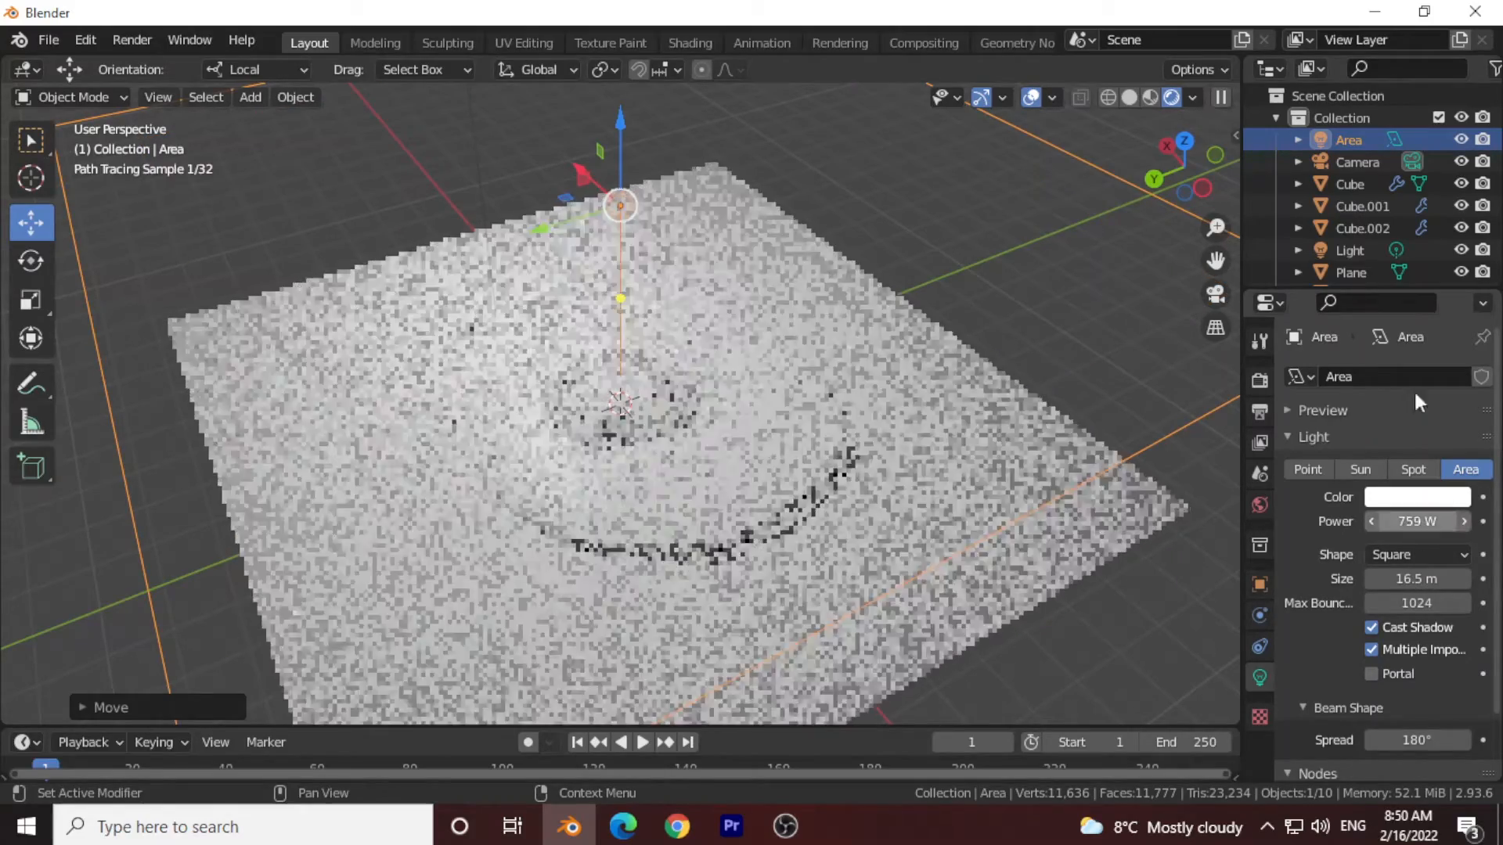
Switch to a top perspective view and give the background plane a new material with a purple base color.
key("KP_7")
scroll(891, 296, "up", 3)
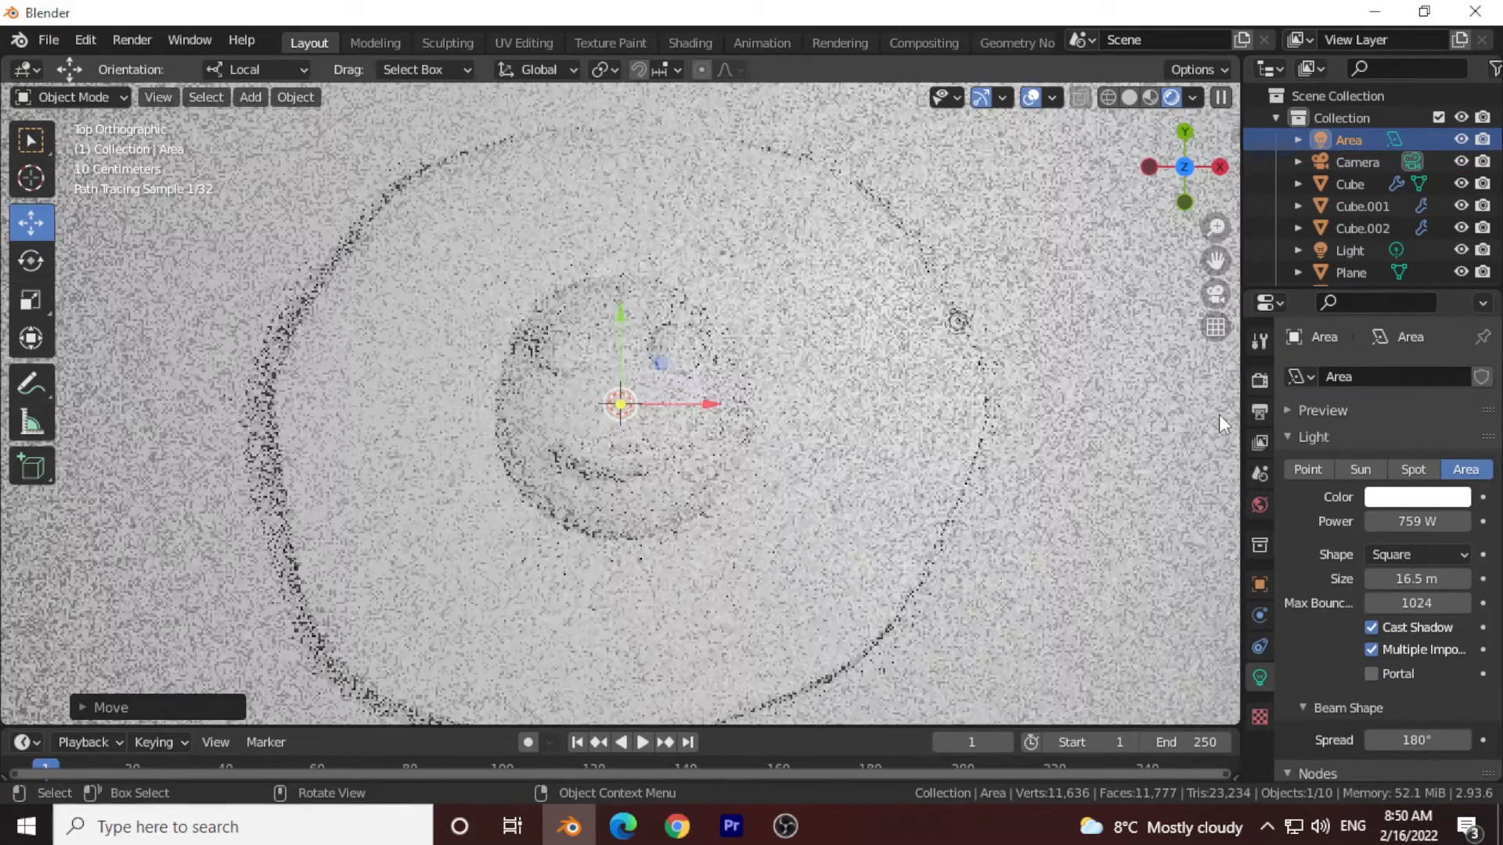
left_click(1215, 327)
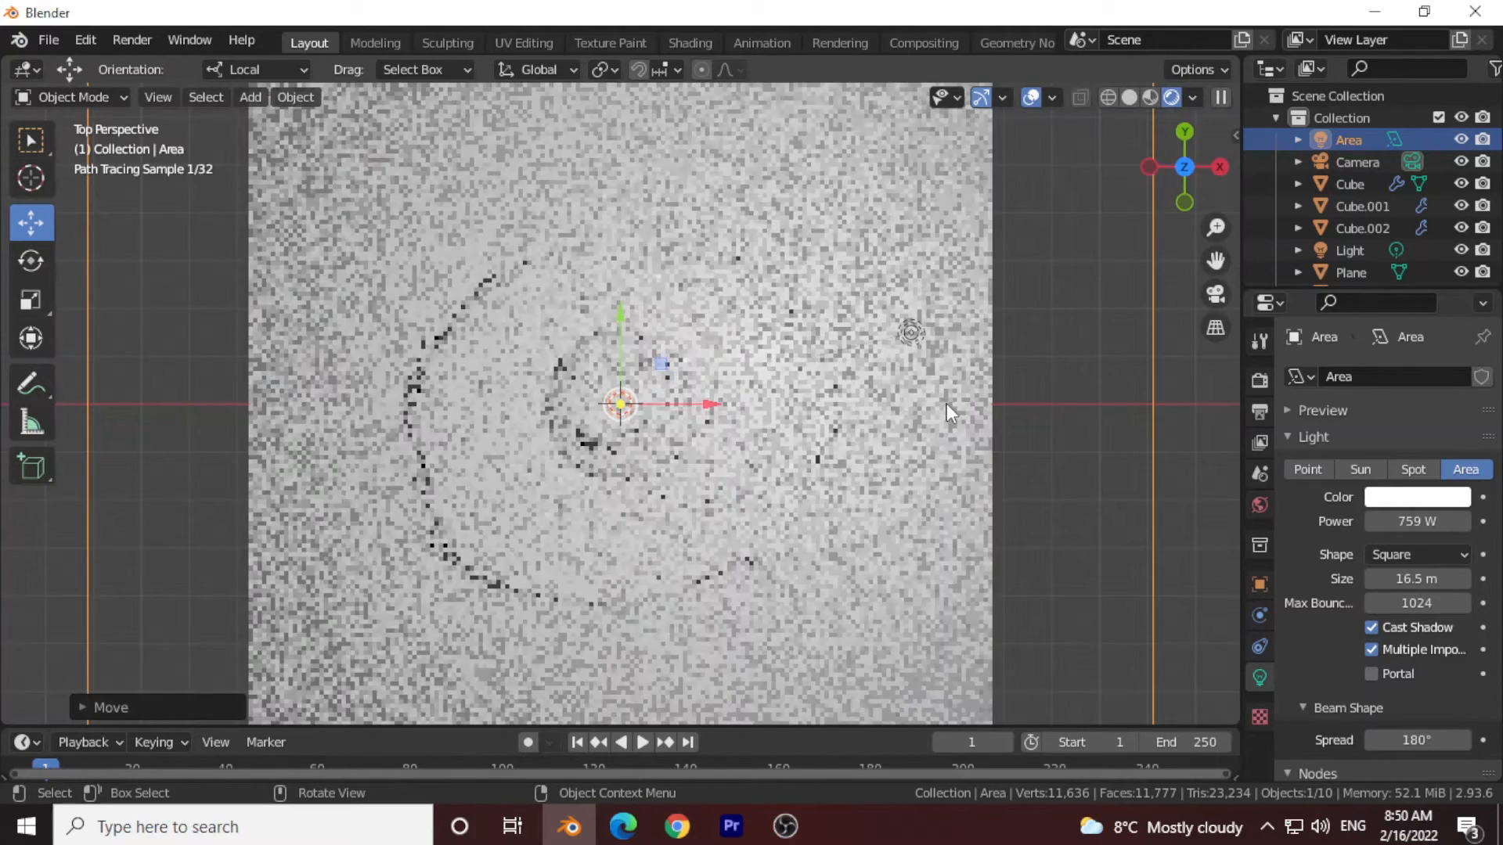
left_click(885, 428)
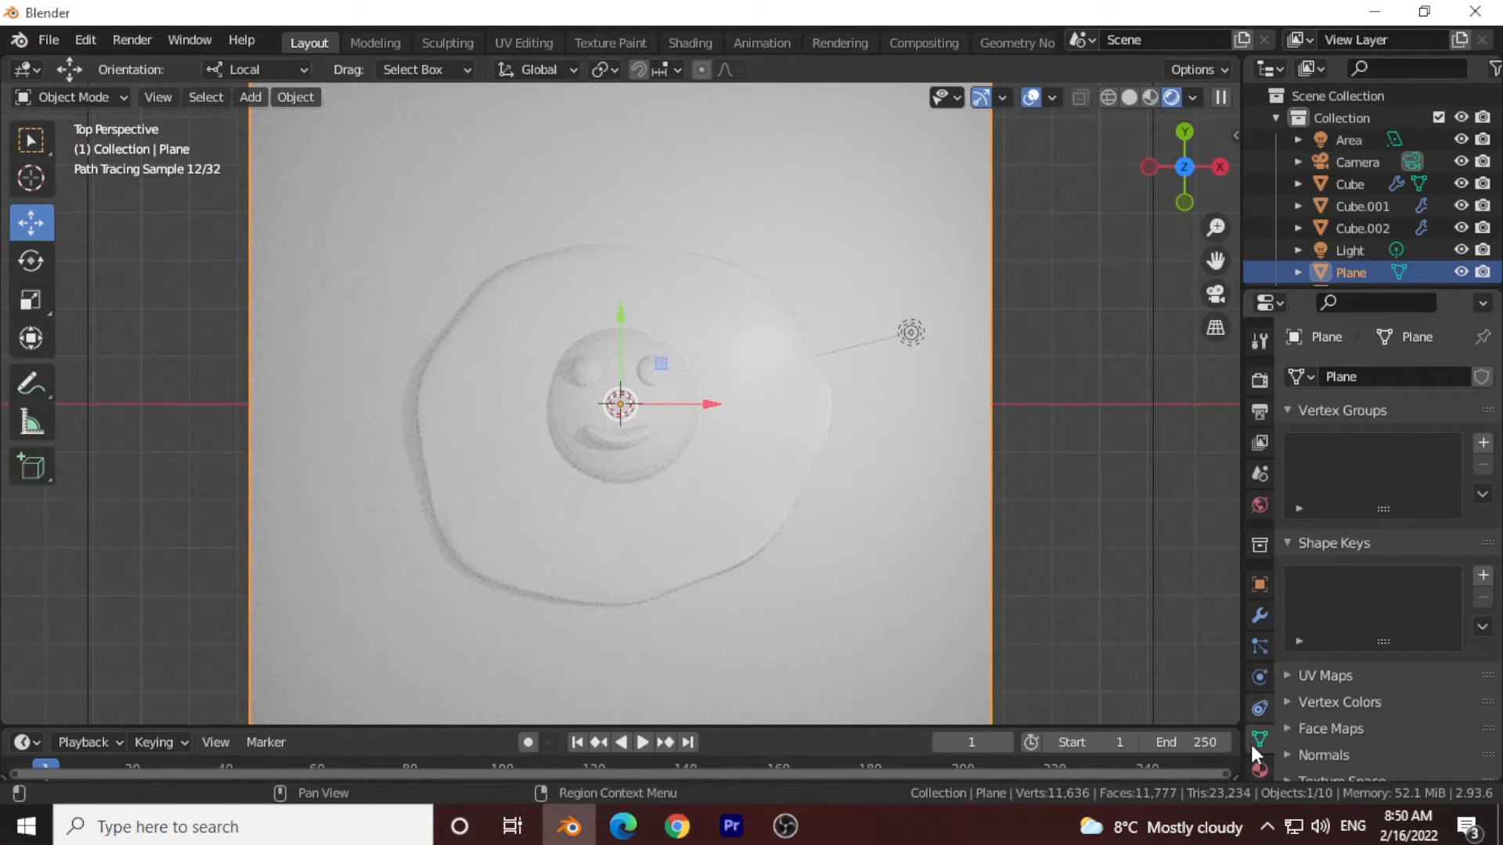
left_click(1260, 769)
scroll(1388, 720, "down", 5)
left_click(1366, 404)
left_click(1432, 593)
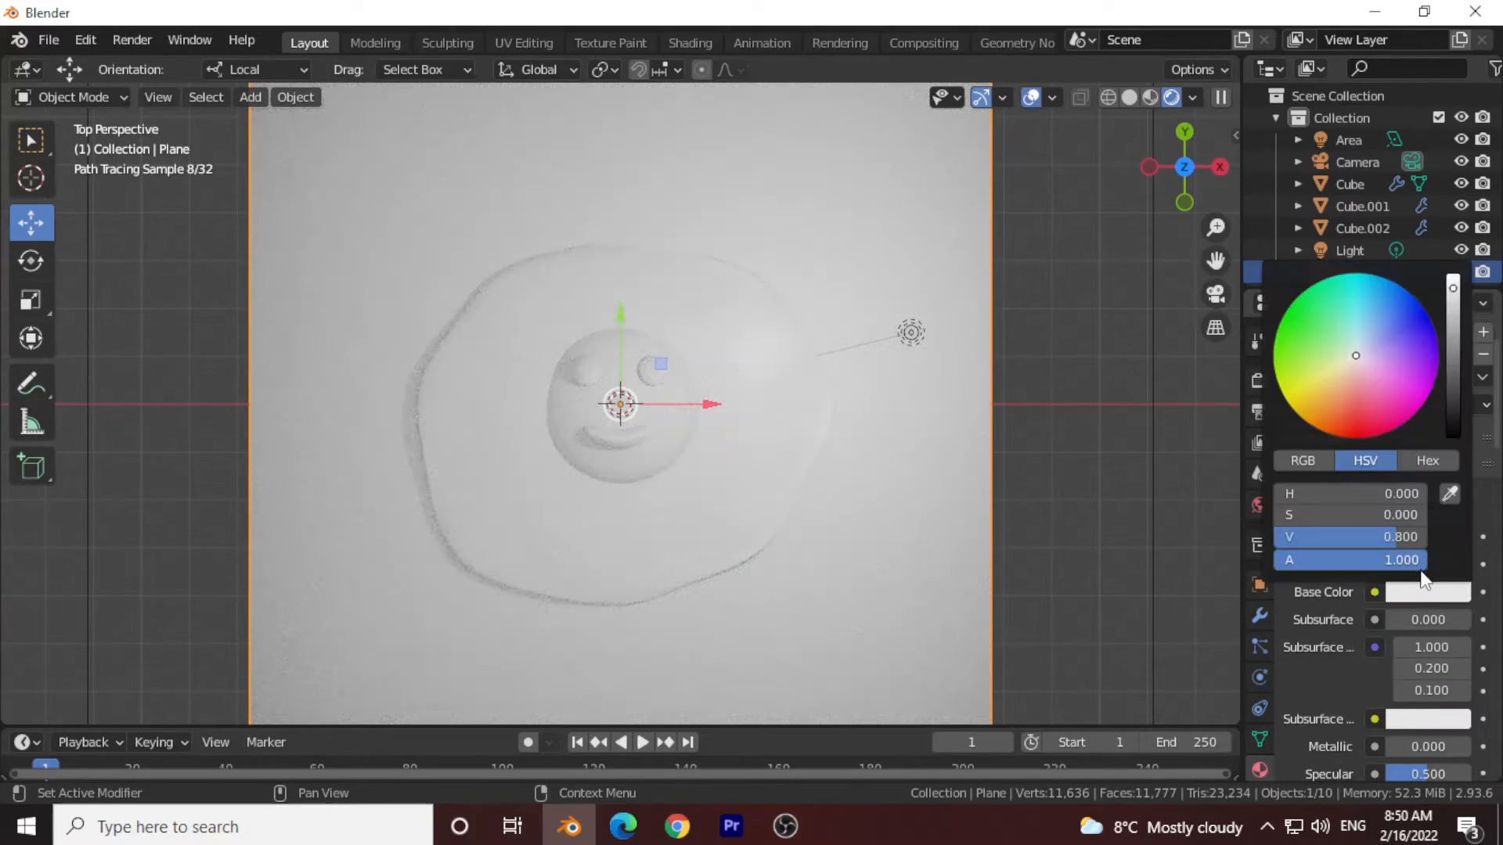
left_click_drag(1381, 356, 1413, 356)
left_click_drag(1453, 301, 1409, 368)
Select the slab, enlarge the timeline area and turn it into a Shader Editor showing the slab's Principled BSDF node.
left_click(740, 500)
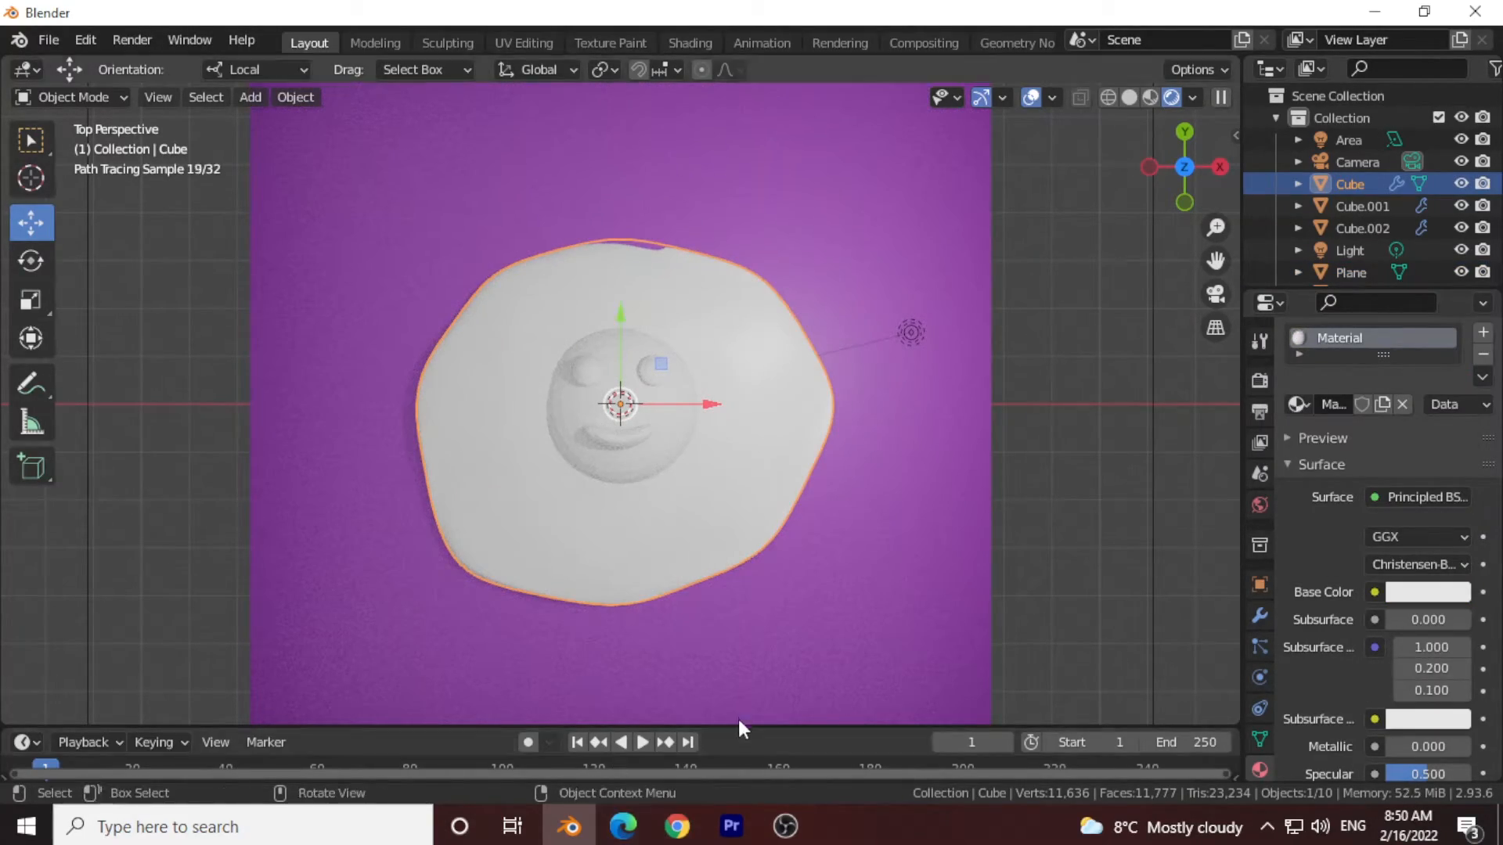
left_click_drag(738, 726, 756, 545)
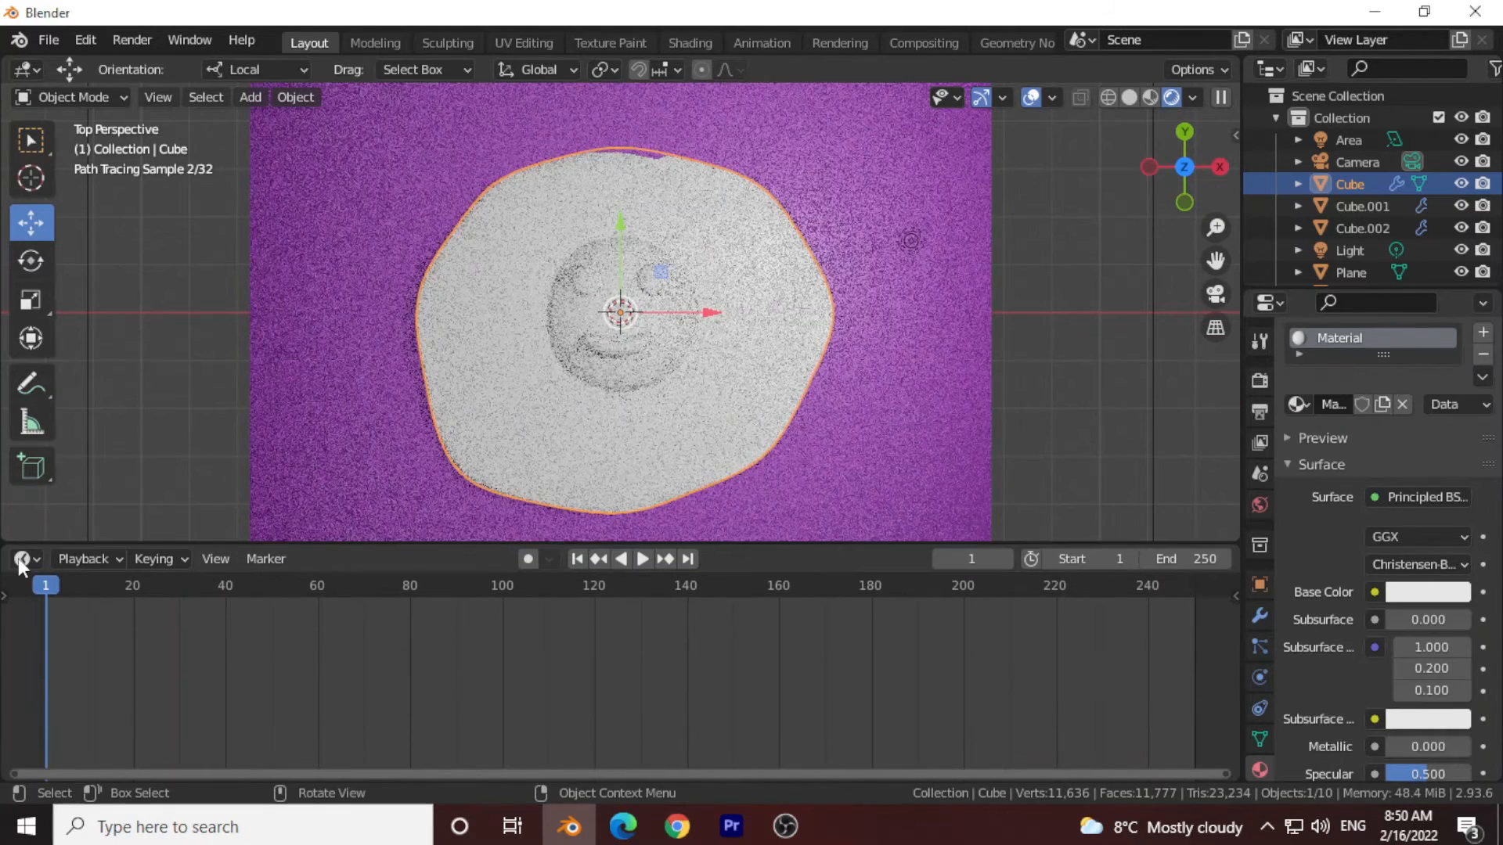
left_click(32, 558)
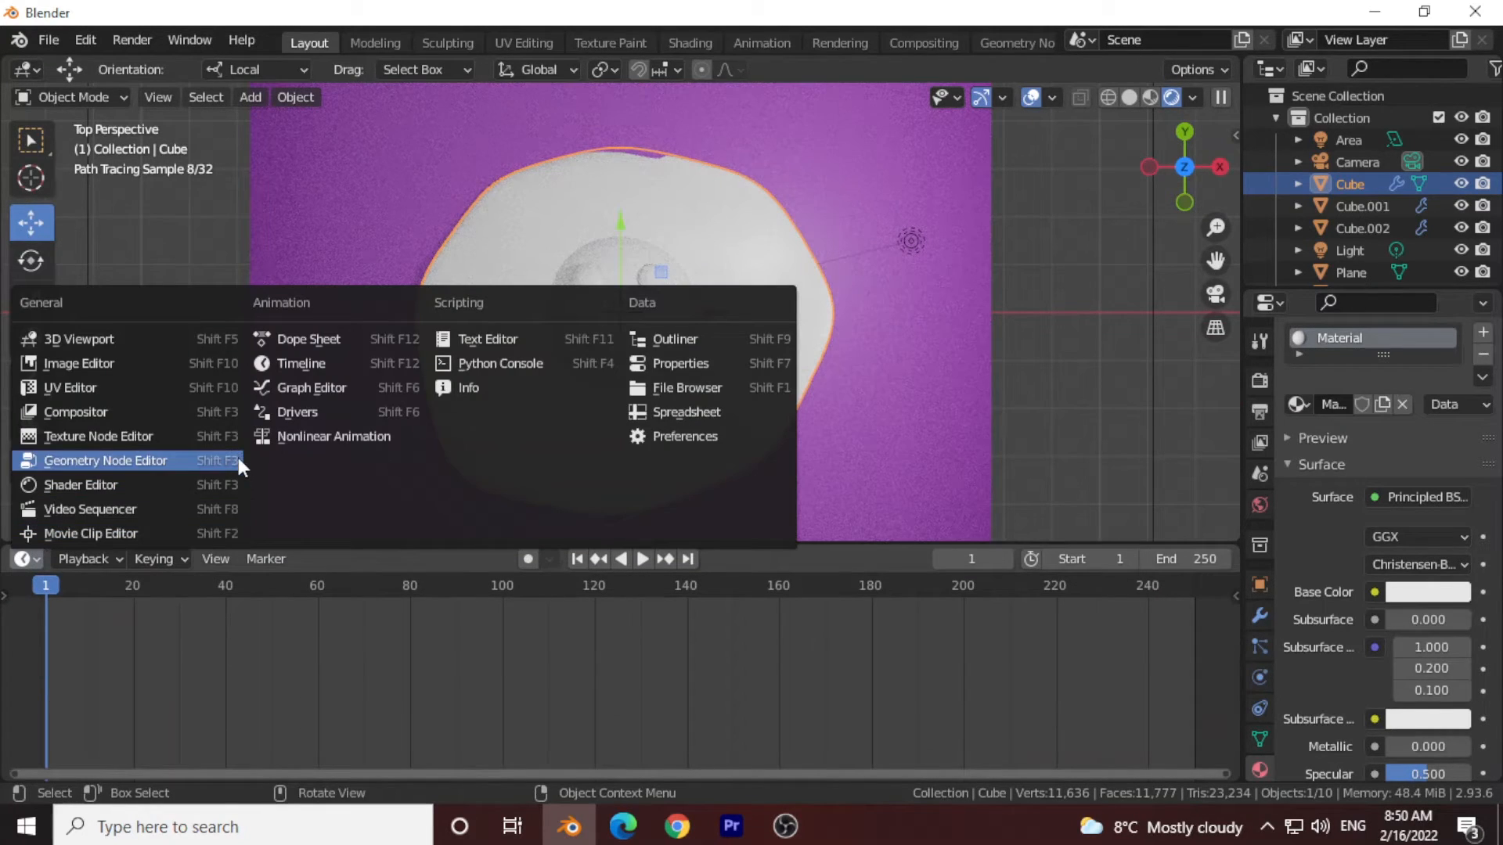
left_click(90, 484)
scroll(587, 768, "up", 6)
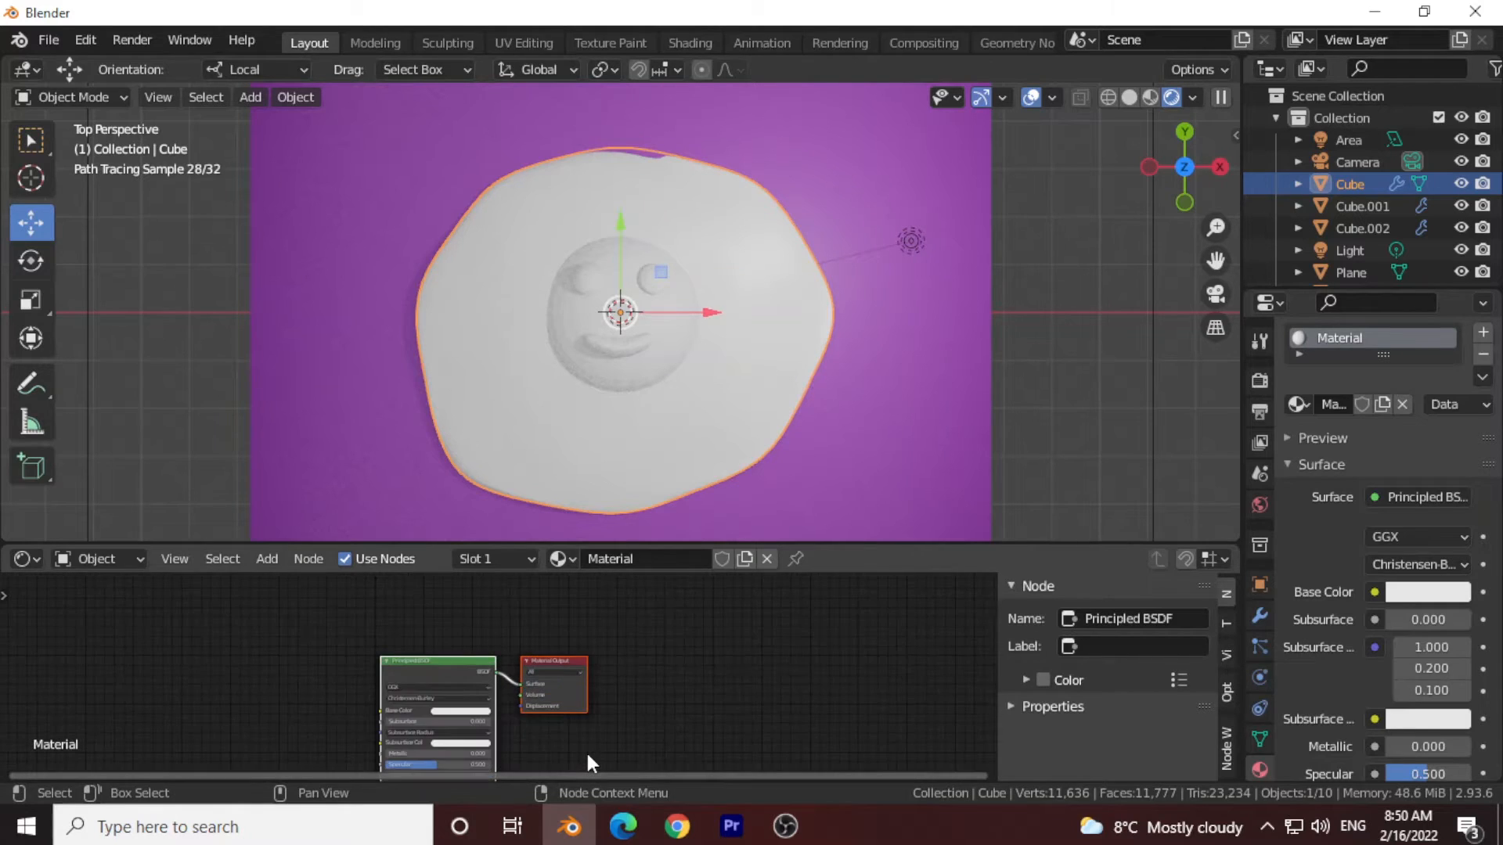
middle_click_drag(564, 738, 701, 577)
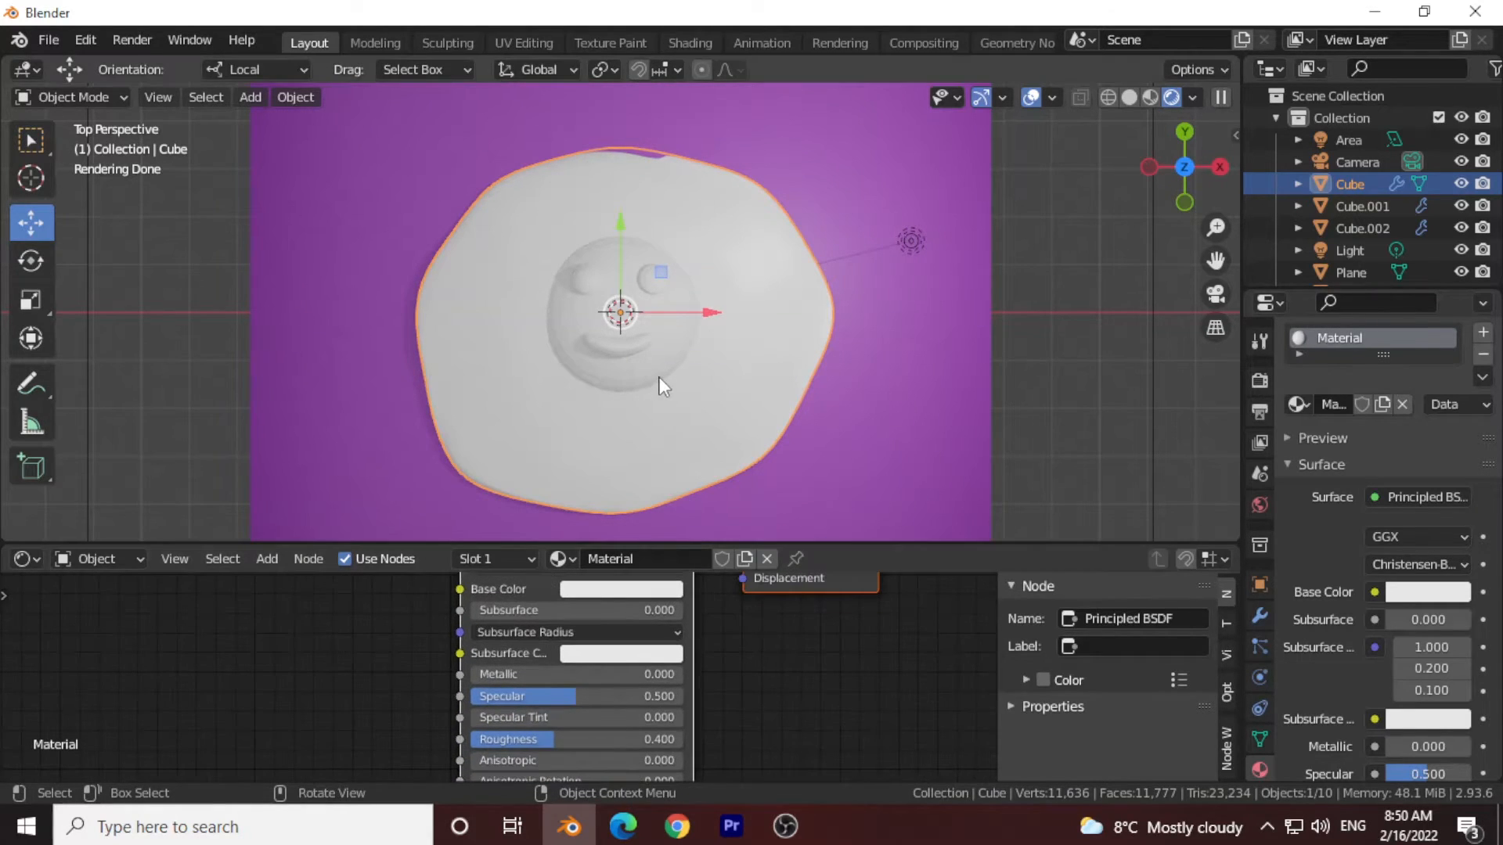
Give the face sphere a new material with an orange base color of hue 0.034 and saturation 0.980.
left_click(659, 377)
right_click(626, 361)
left_click(626, 365)
left_click(695, 567)
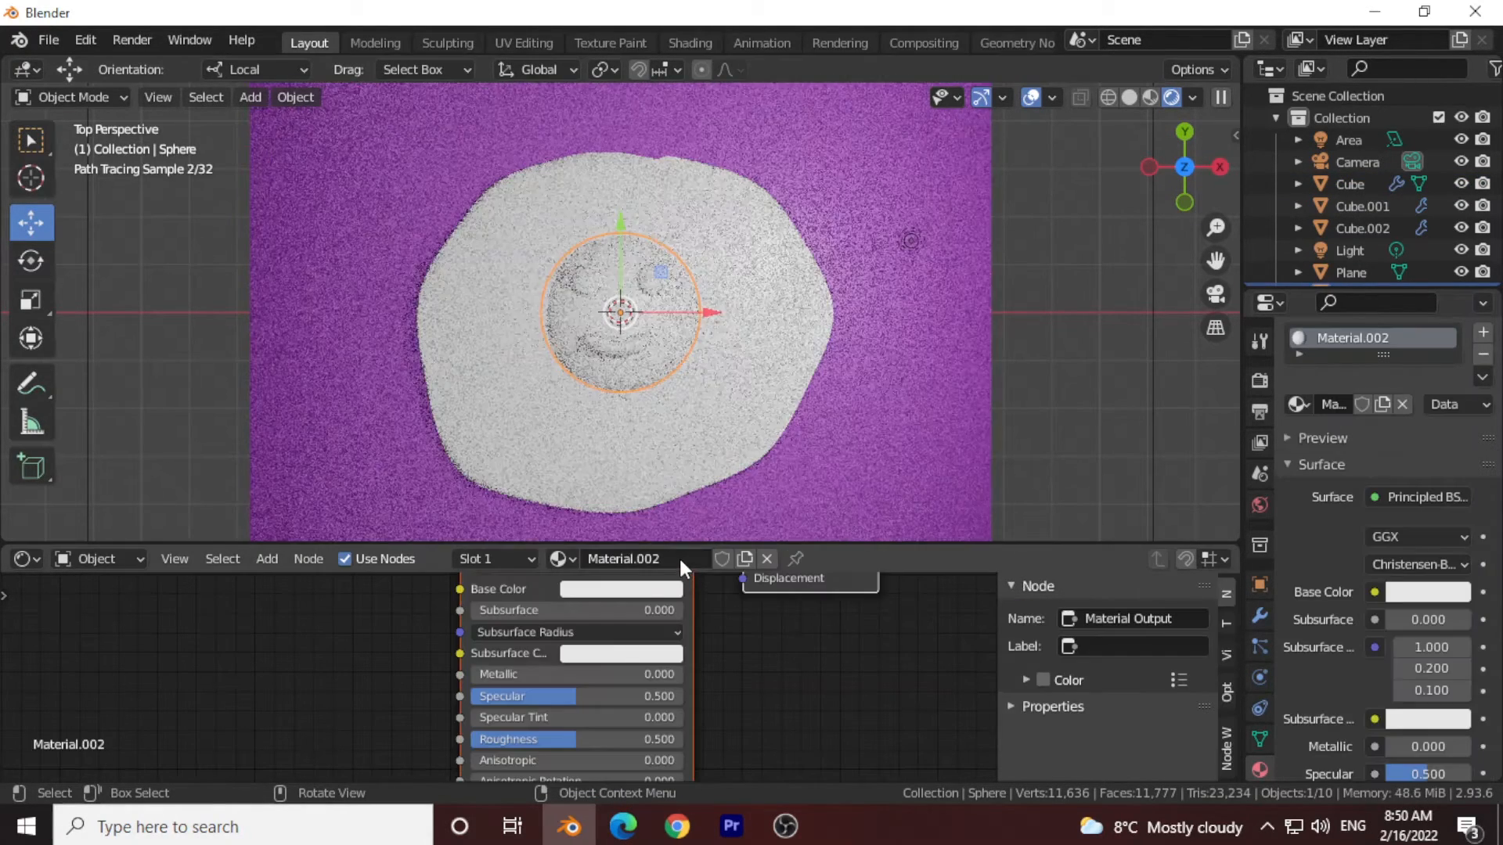
left_click(740, 635)
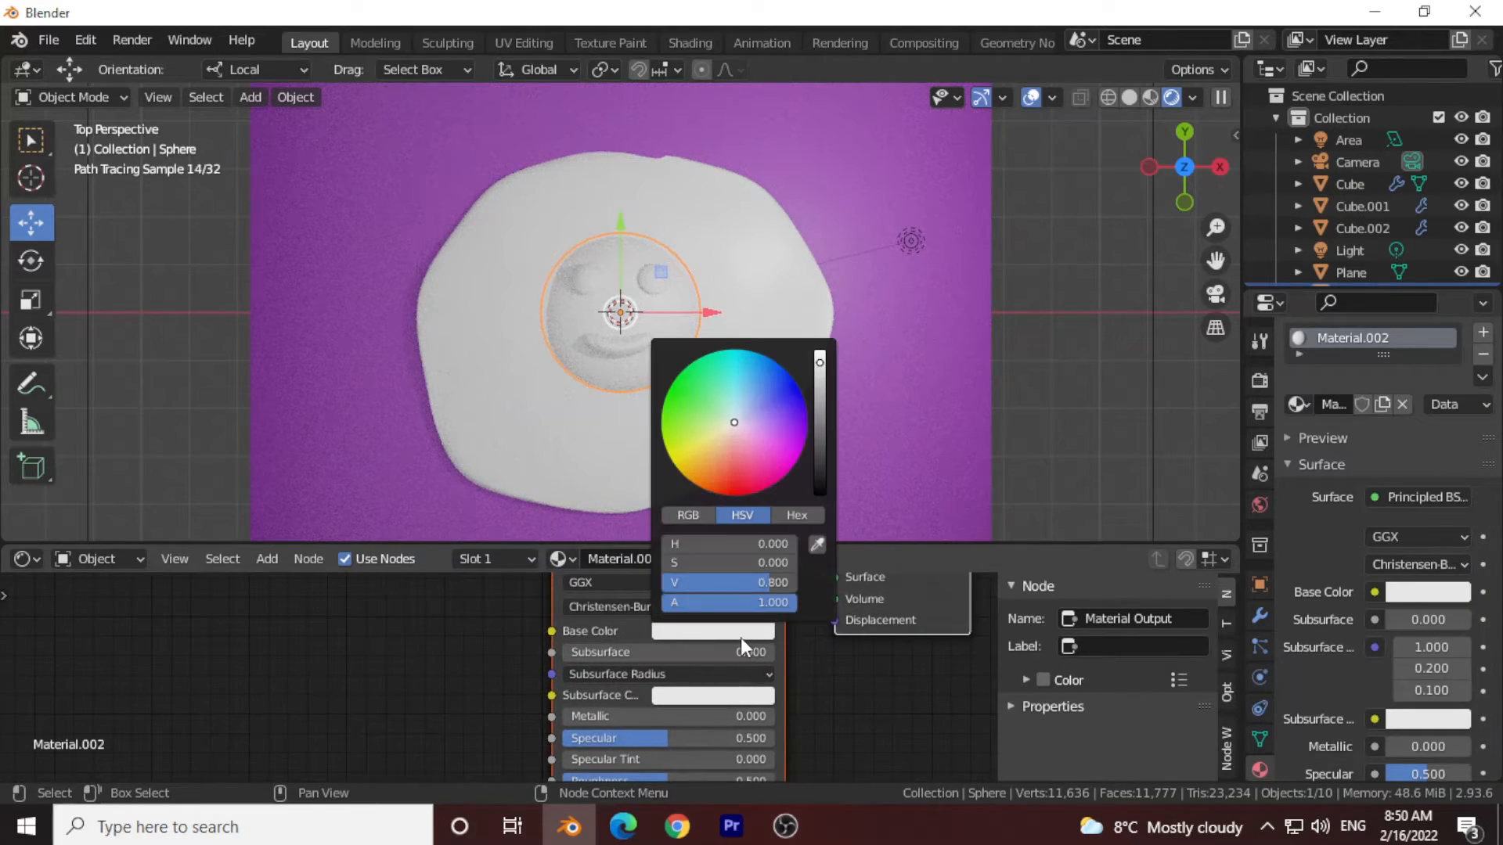
left_click_drag(728, 491, 708, 479)
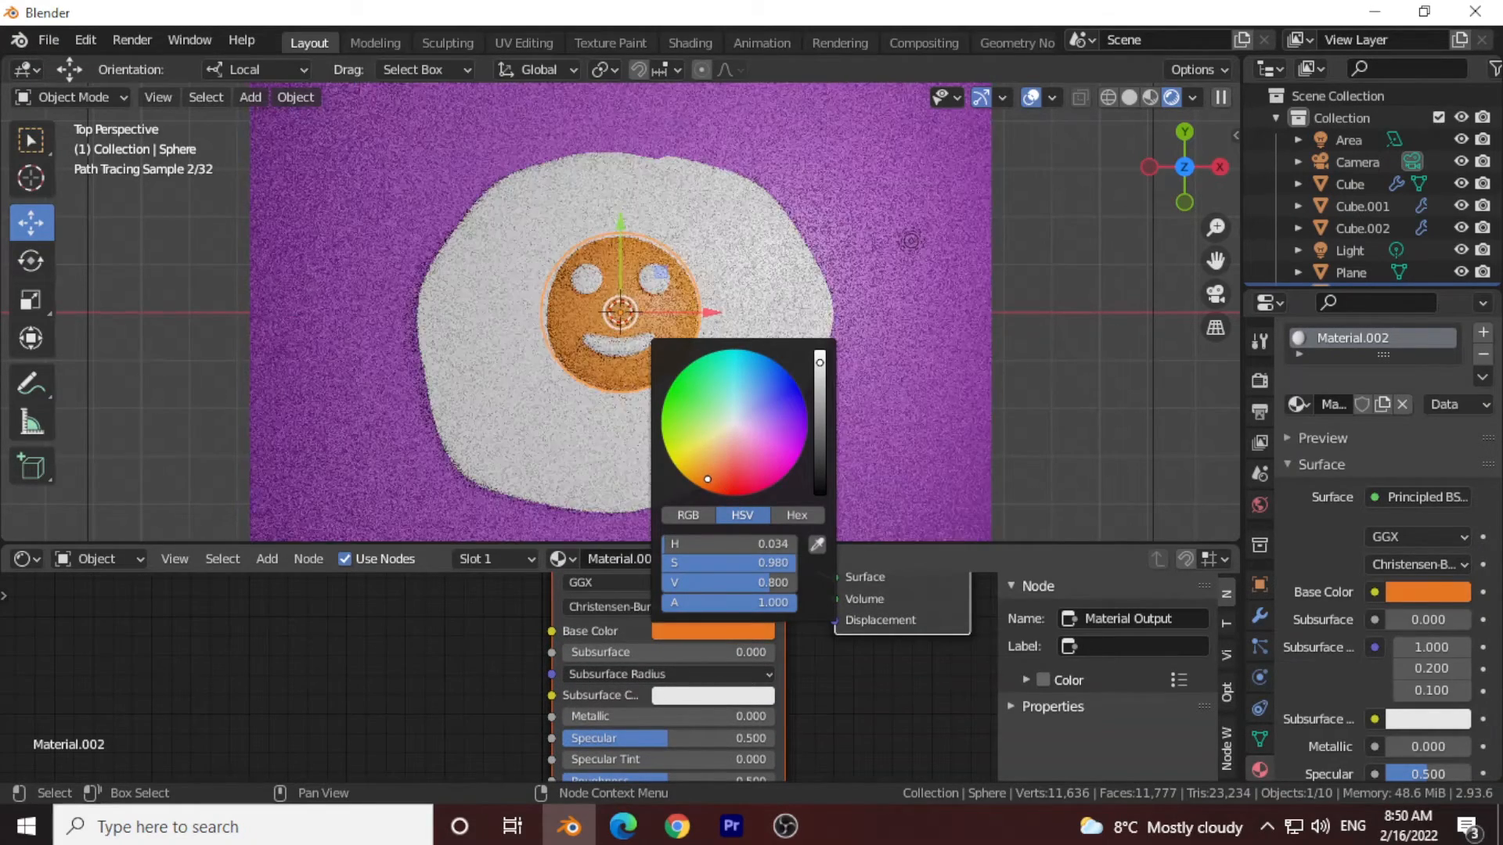
Make the orange sphere material glossy with specular 1.000 and roughness 0.086.
middle_click_drag(832, 711, 847, 631)
left_click_drag(723, 656, 830, 656)
left_click_drag(679, 700, 595, 706)
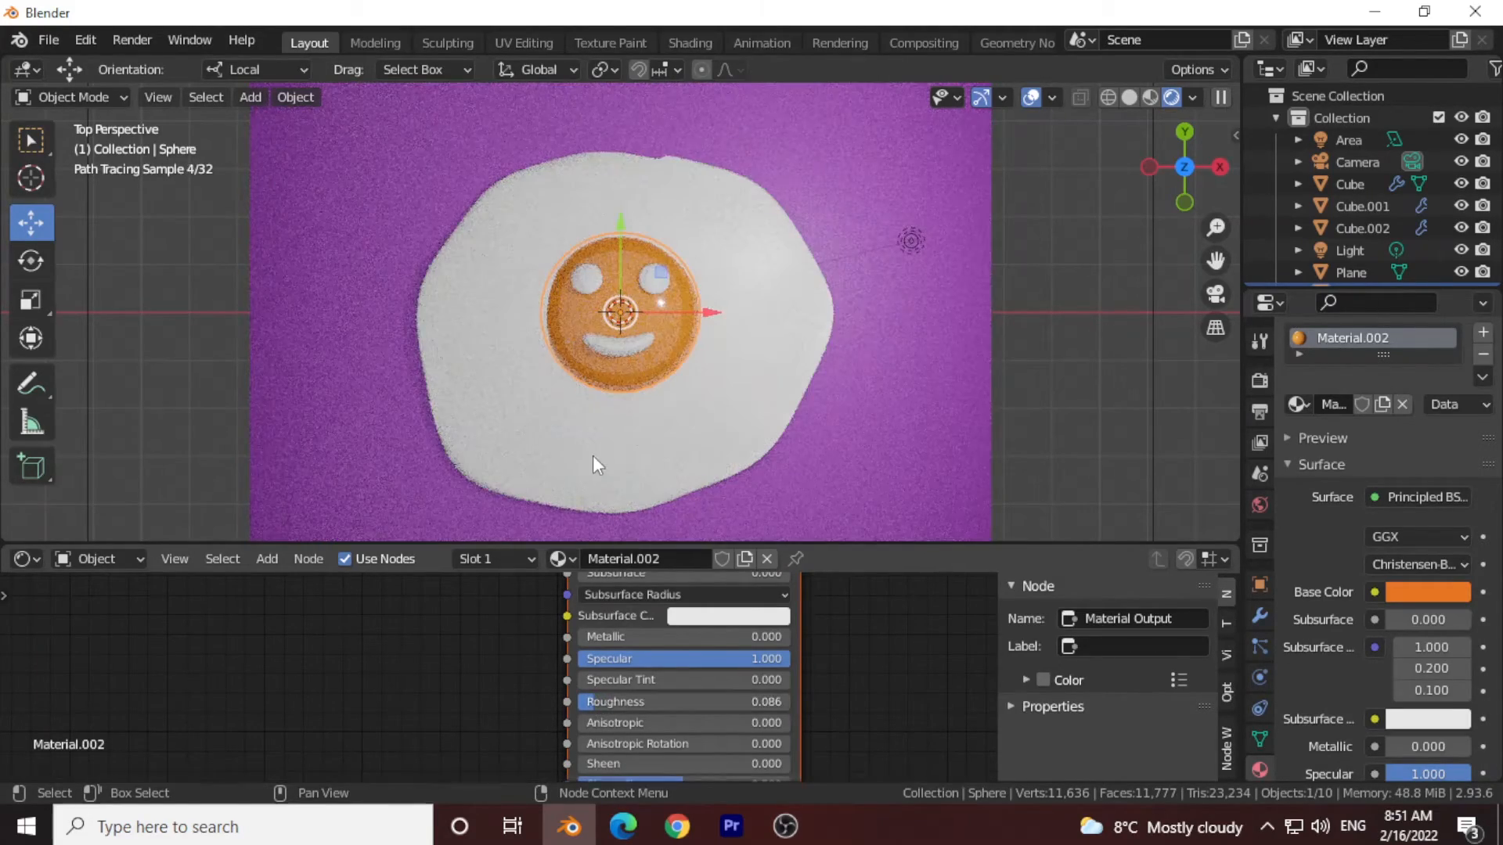
Set the slab material's specular to 1.000 and its roughness to 0.000.
left_click(654, 456)
left_click_drag(646, 661, 778, 659)
left_click_drag(702, 699, 588, 701)
Give the larger outer eyes a new material with a black base color, value 0.000.
scroll(655, 422, "up", 2)
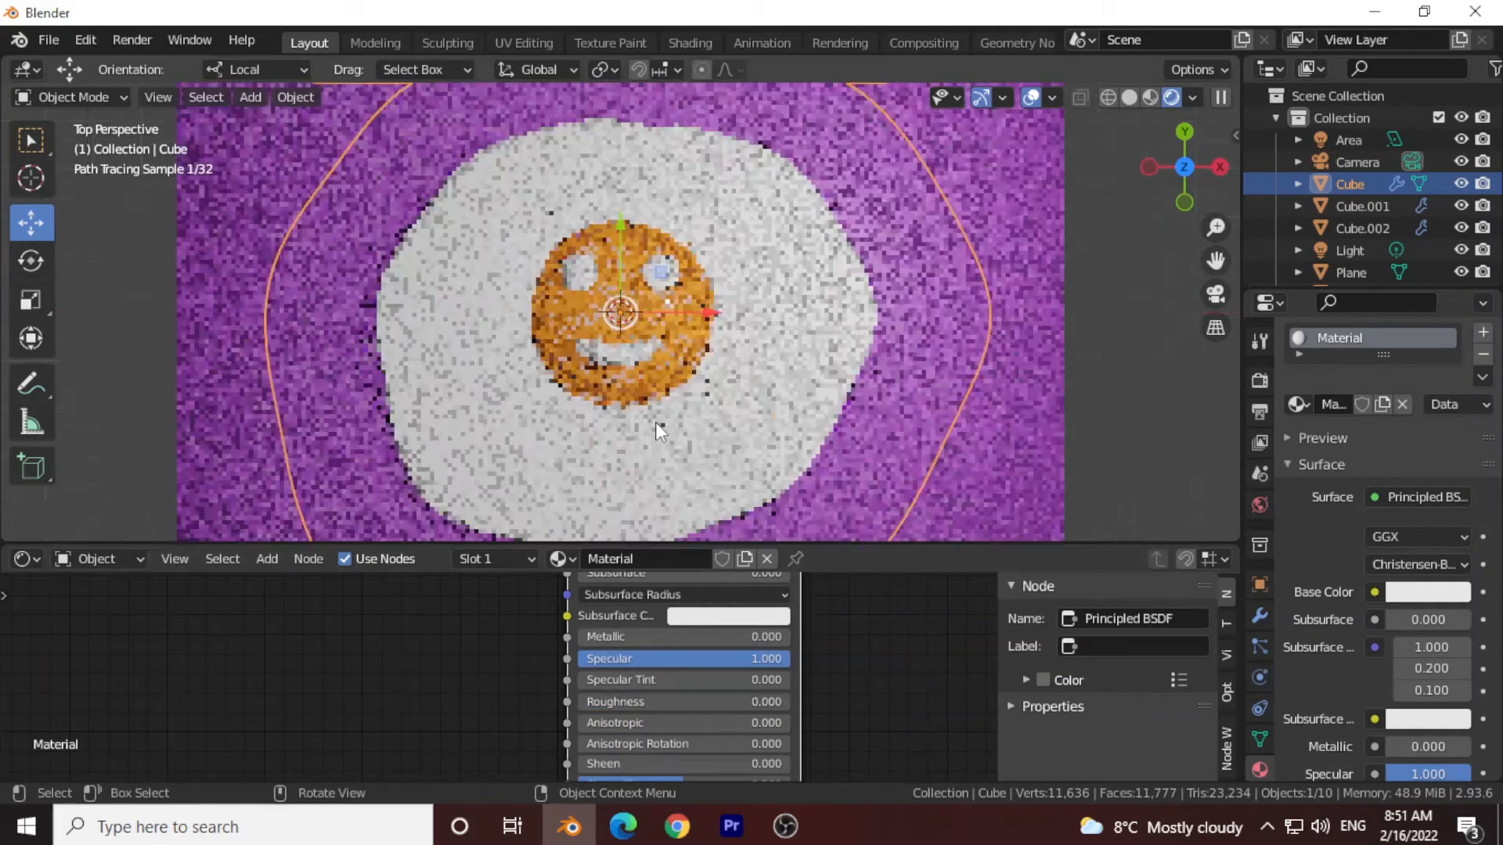
scroll(655, 421, "up", 7)
scroll(692, 269, "down", 2)
left_click(710, 209)
left_click(706, 223)
left_click(666, 558)
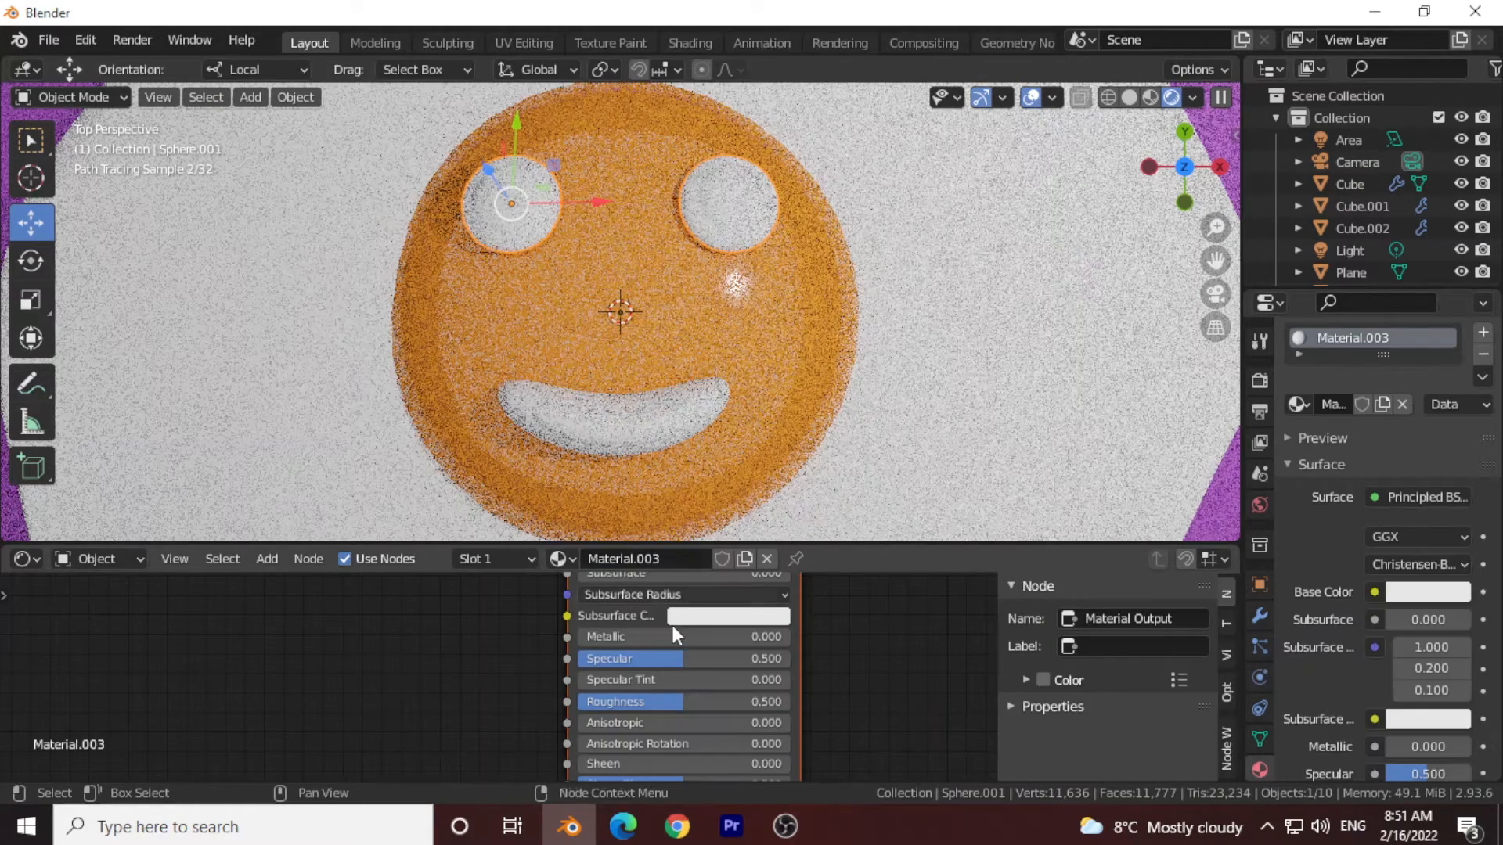
left_click(715, 622)
middle_click_drag(878, 644, 875, 696)
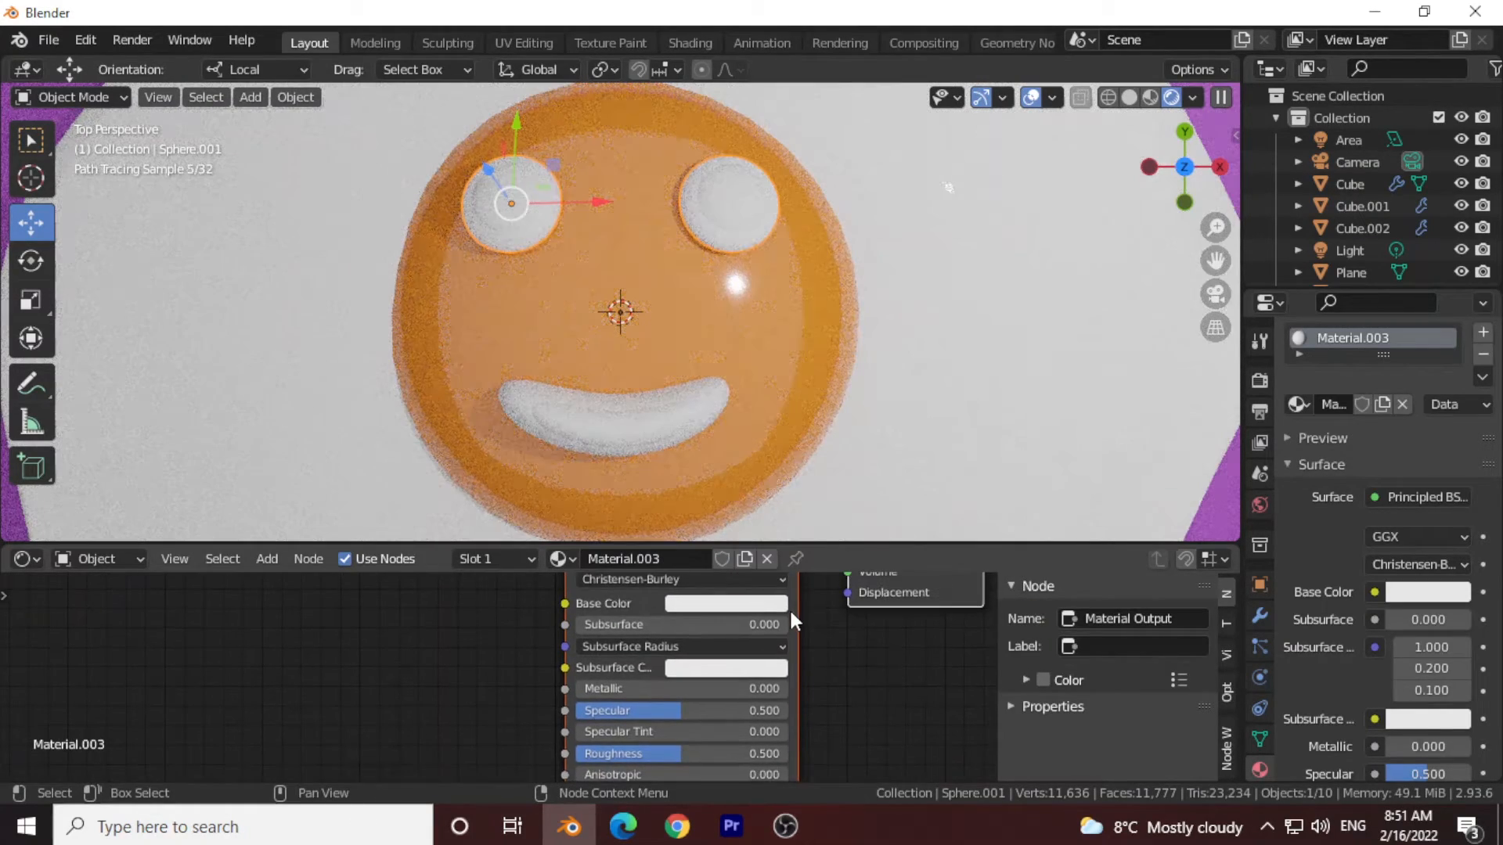
left_click(778, 604)
left_click_drag(838, 443, 814, 472)
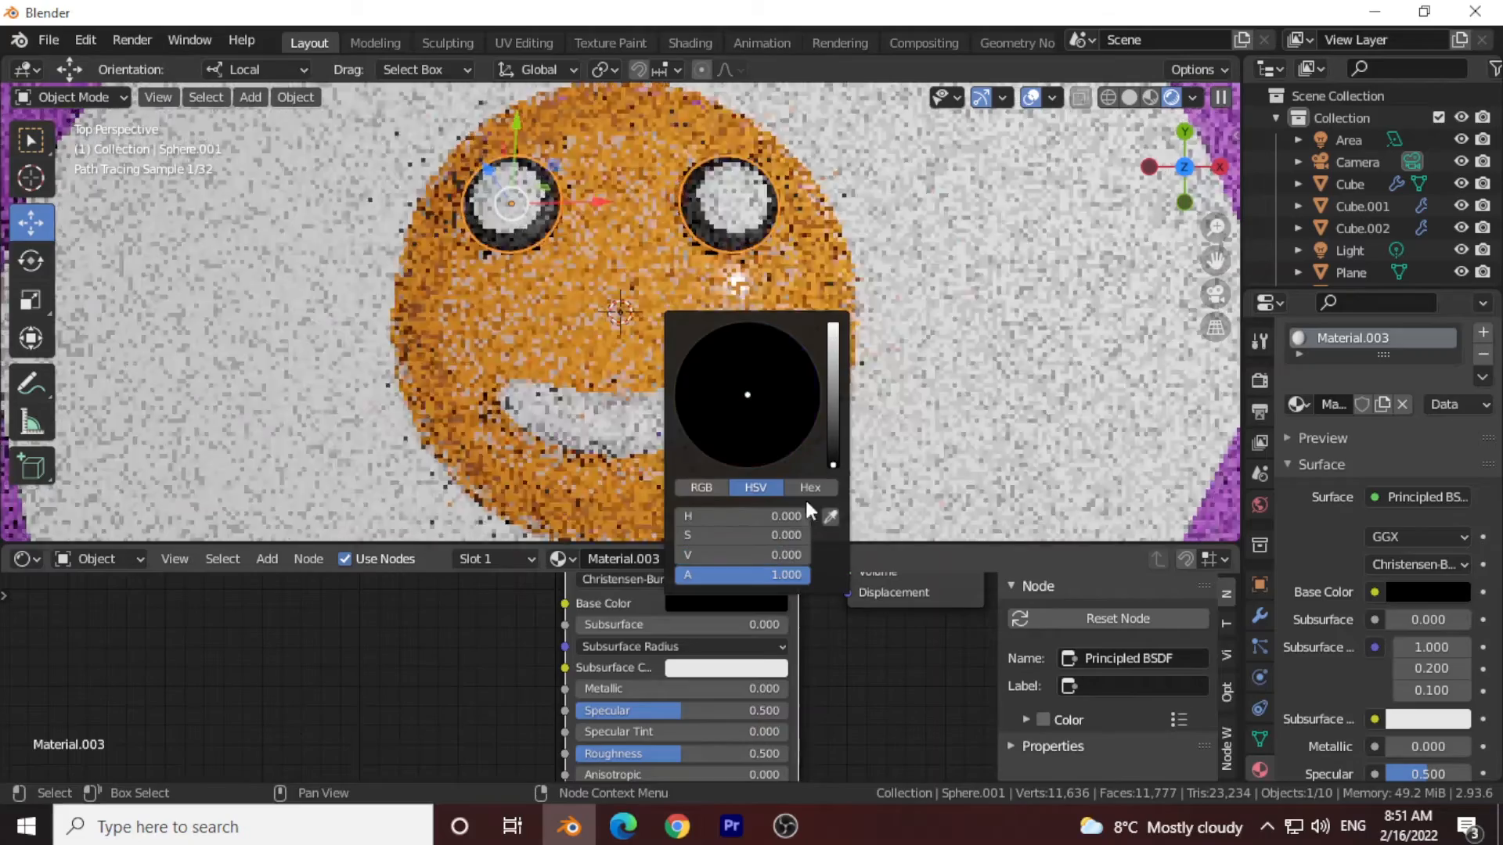
Set the roughness of the outer eyes' black material to 0.000.
left_click(743, 732)
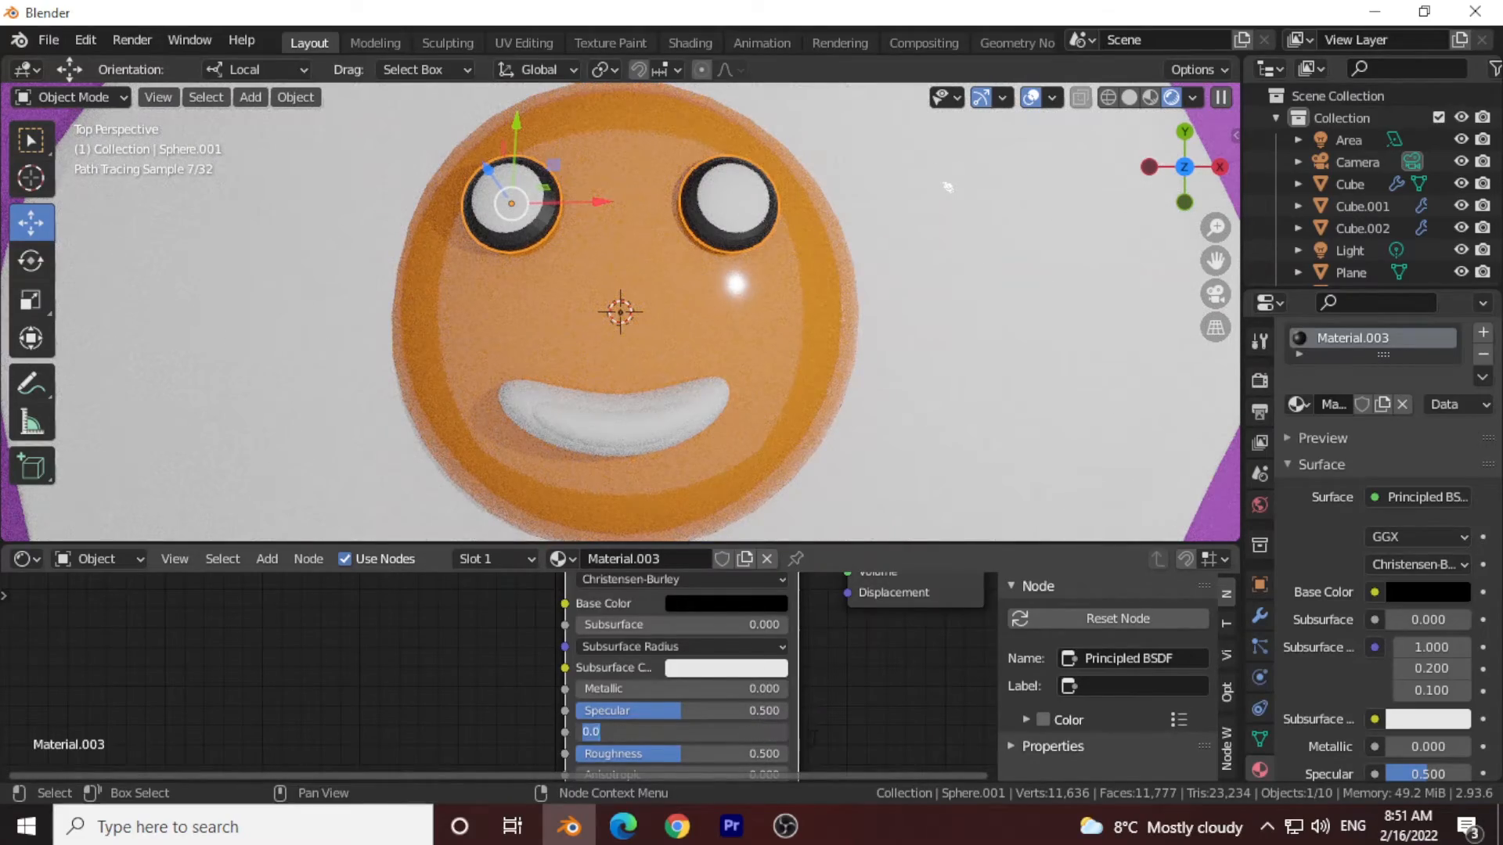
left_click(764, 756)
left_click_drag(764, 757, 575, 751)
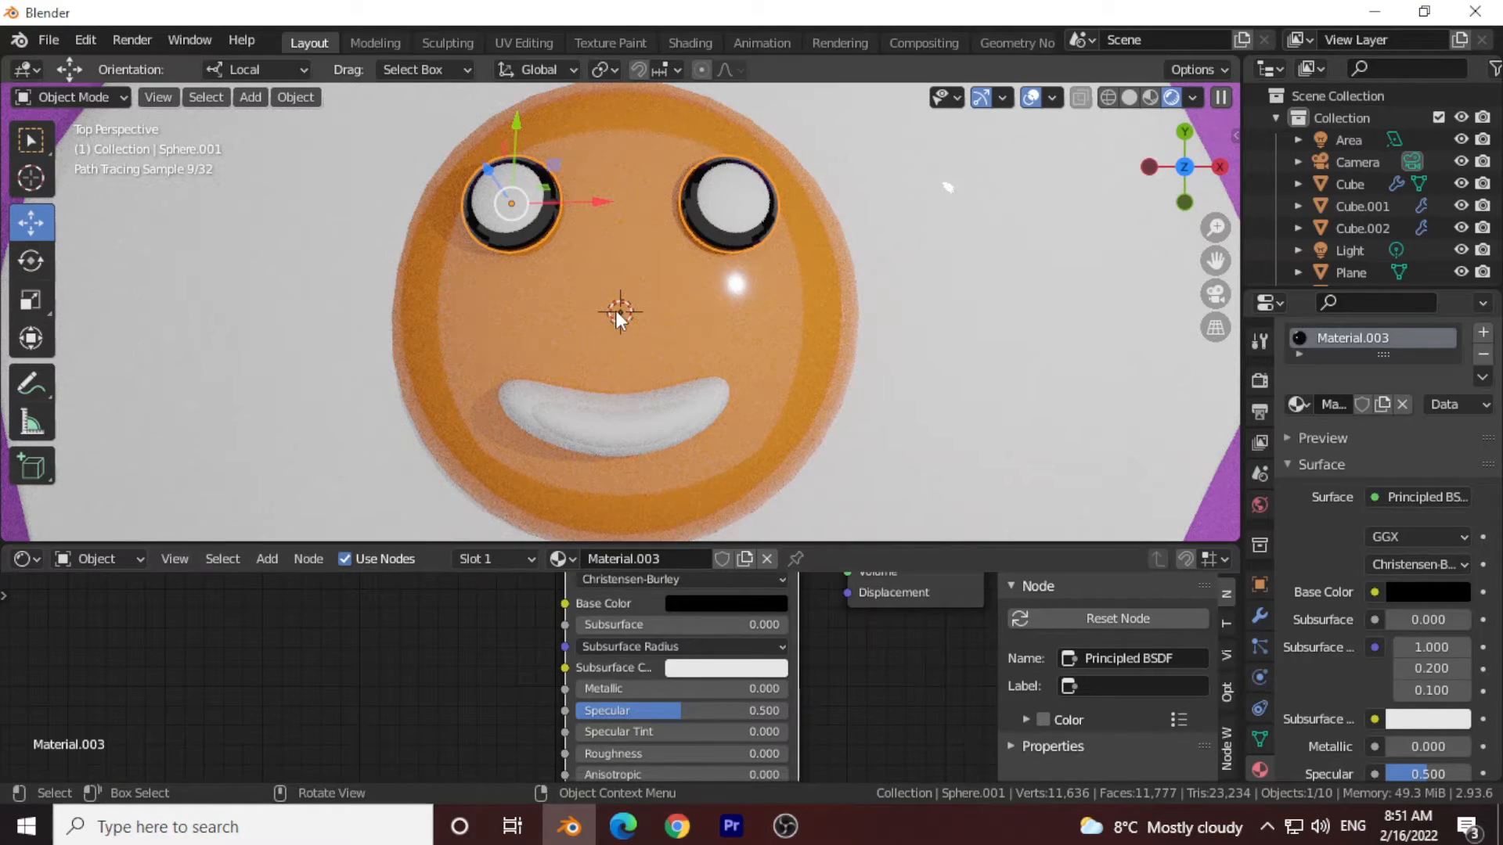
Assign the existing black Material.003 to the outer mouth.
left_click(524, 417)
left_click(577, 559)
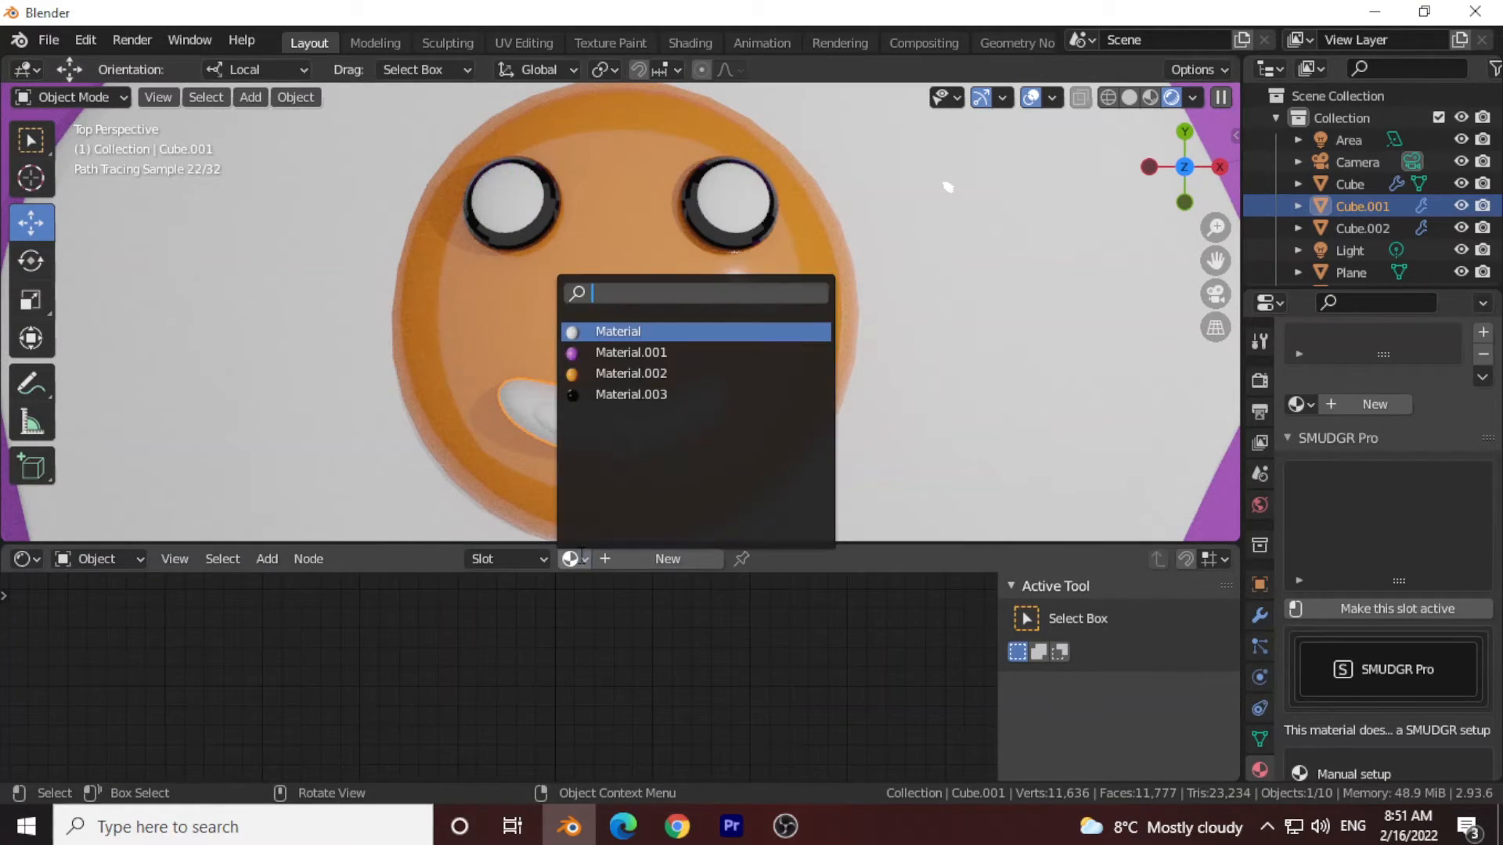
left_click(646, 395)
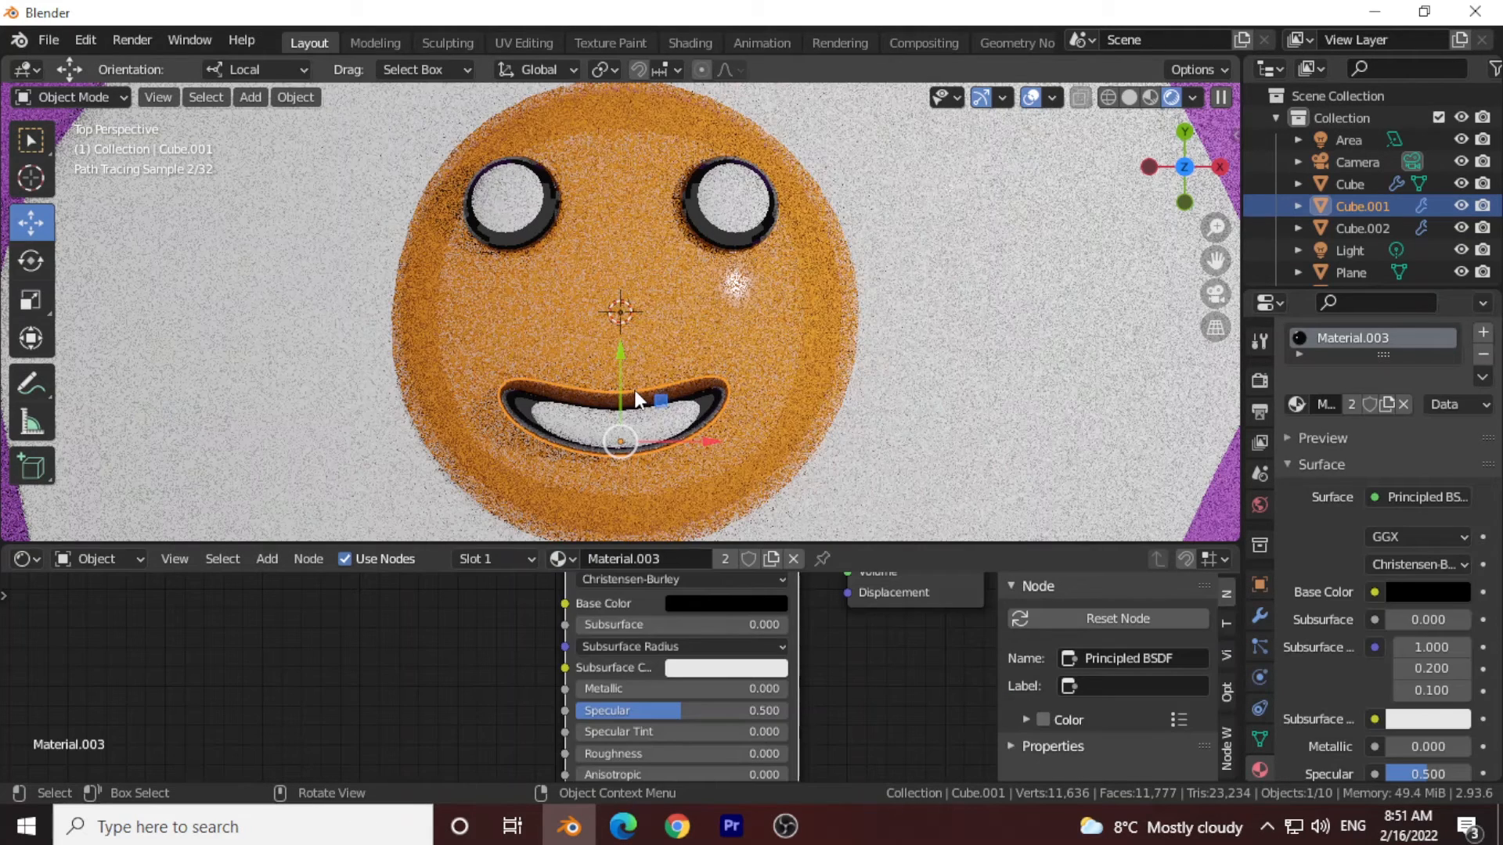
Give the smaller inner eyes a new white material with specular 1.000 and roughness 0.000.
left_click(748, 200)
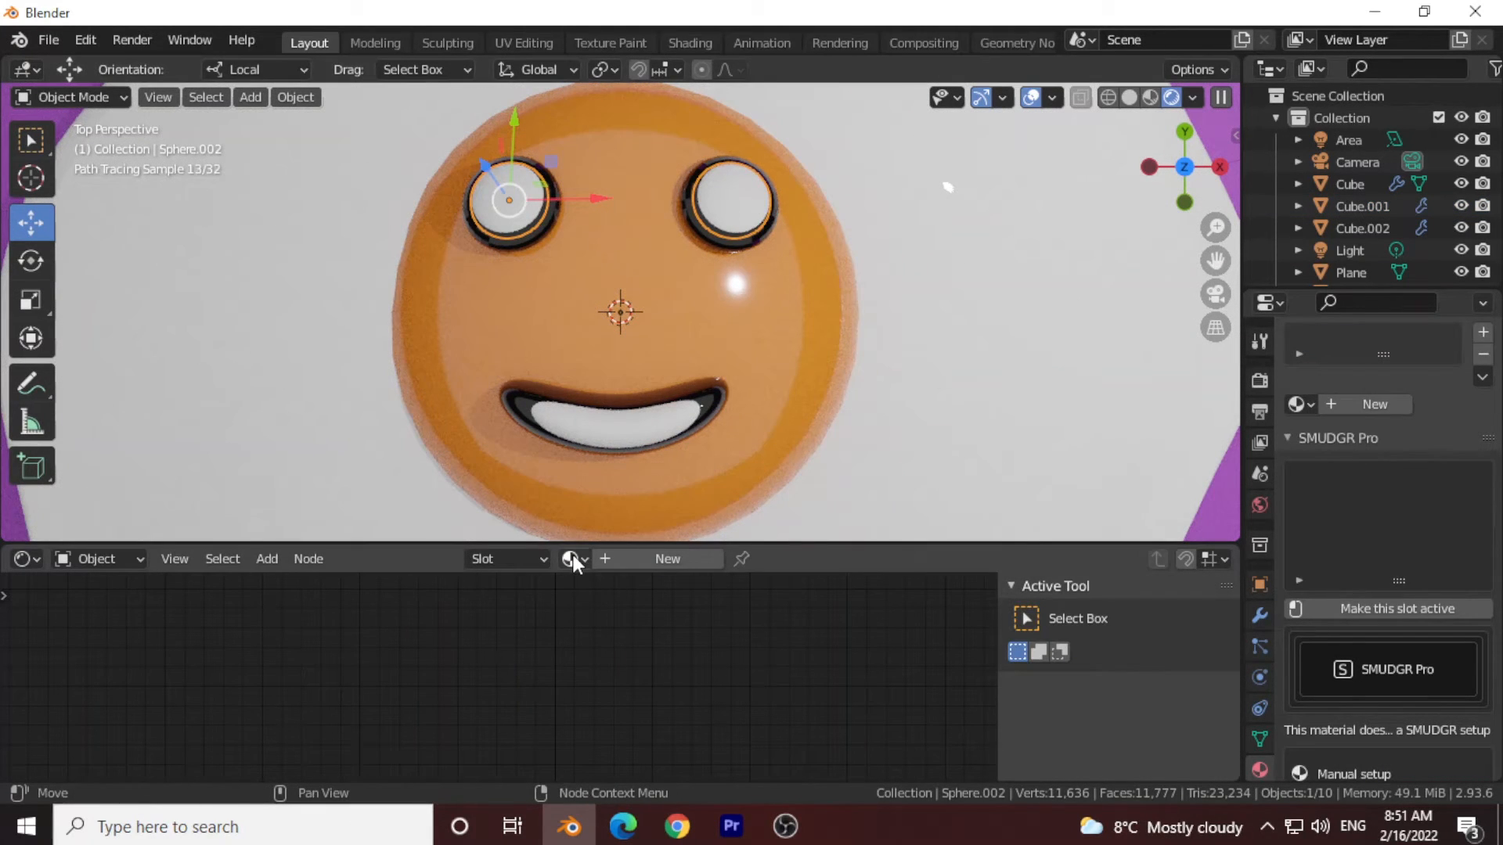
left_click(638, 559)
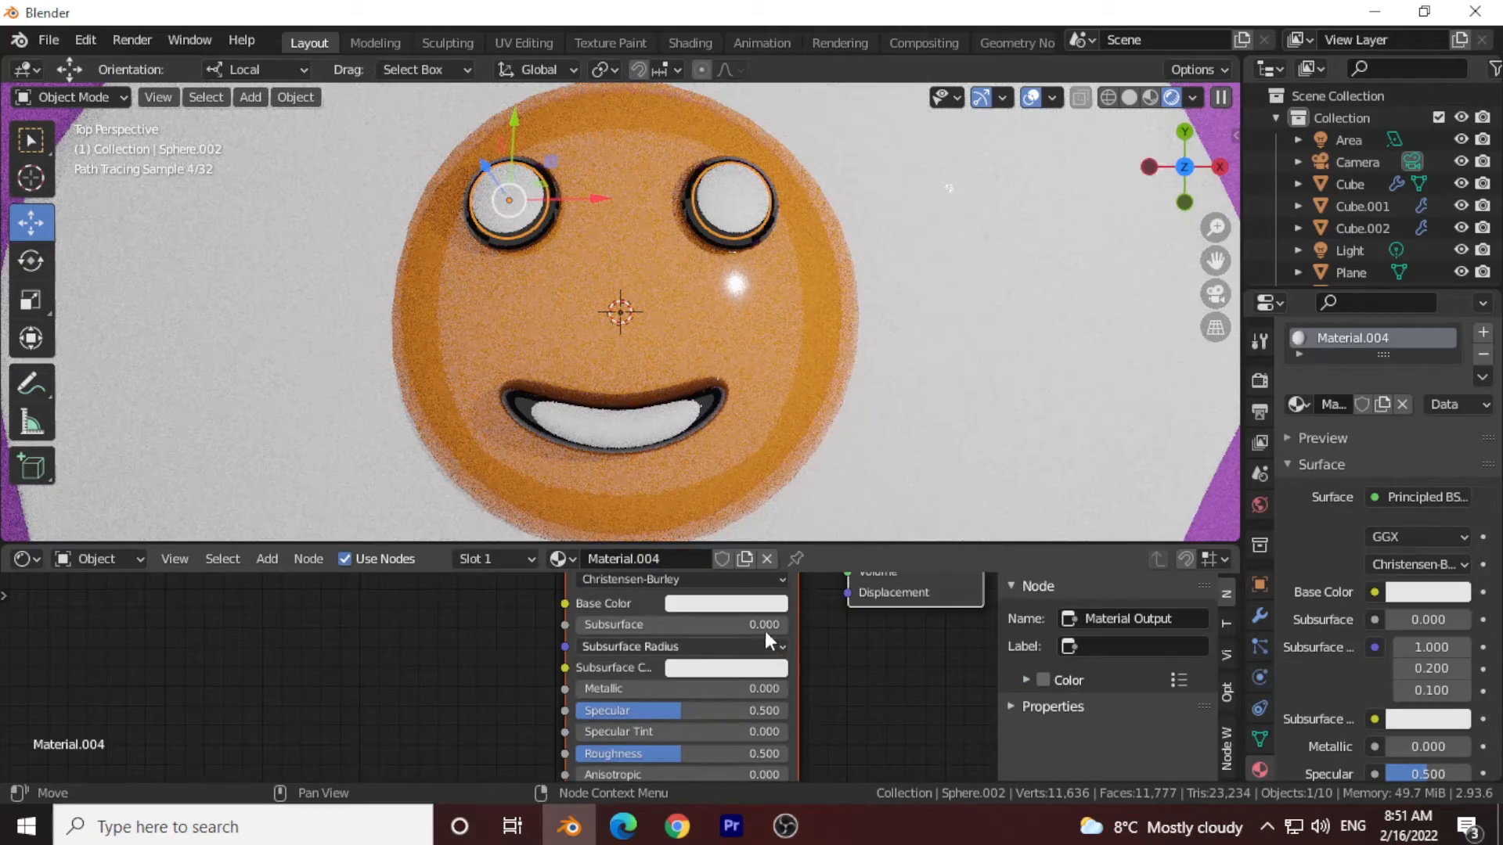
left_click_drag(657, 711, 783, 711)
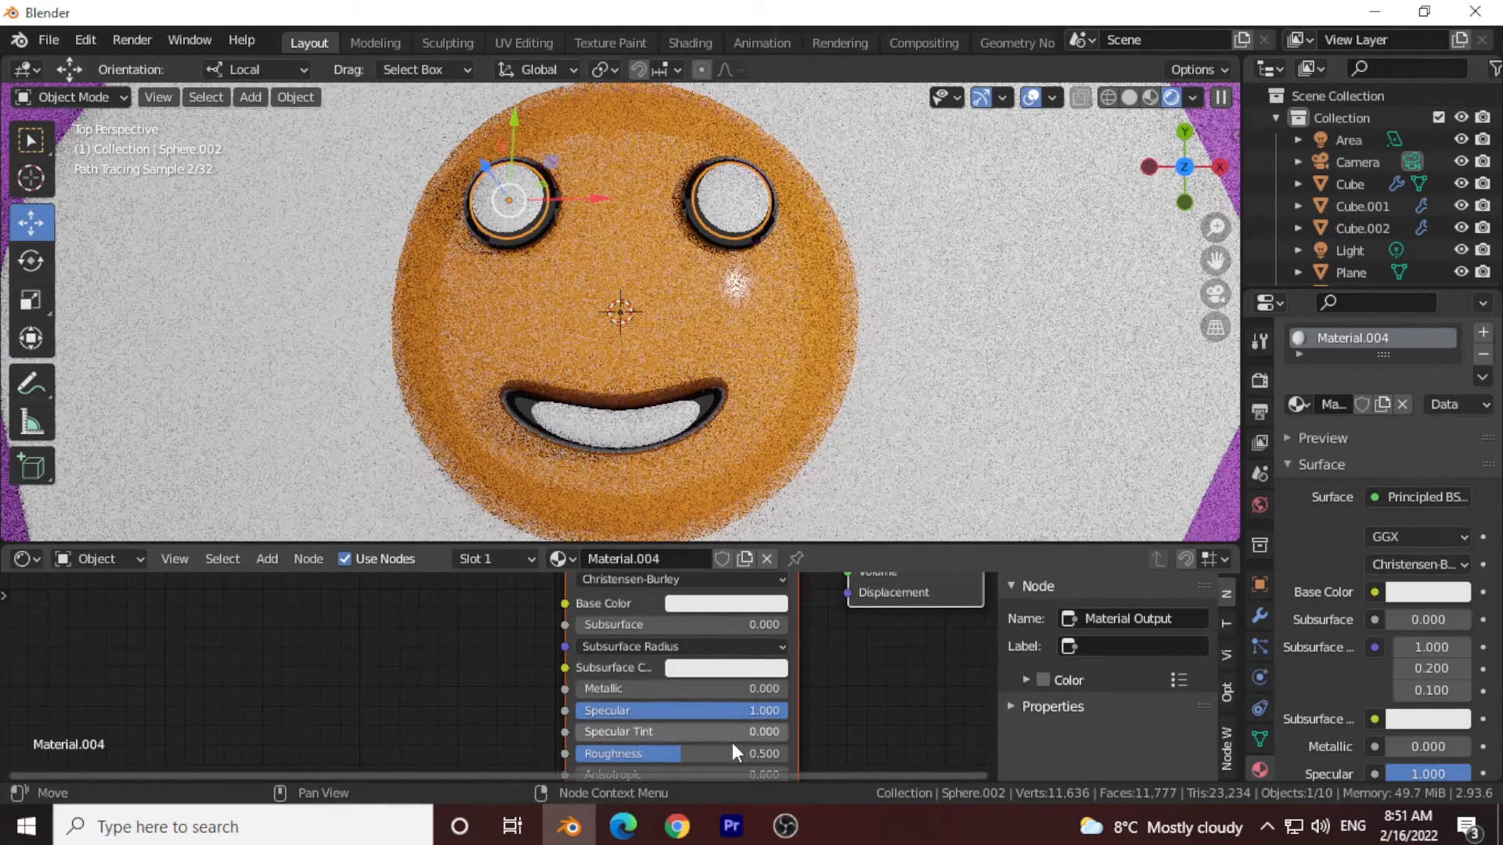
left_click_drag(731, 754, 594, 754)
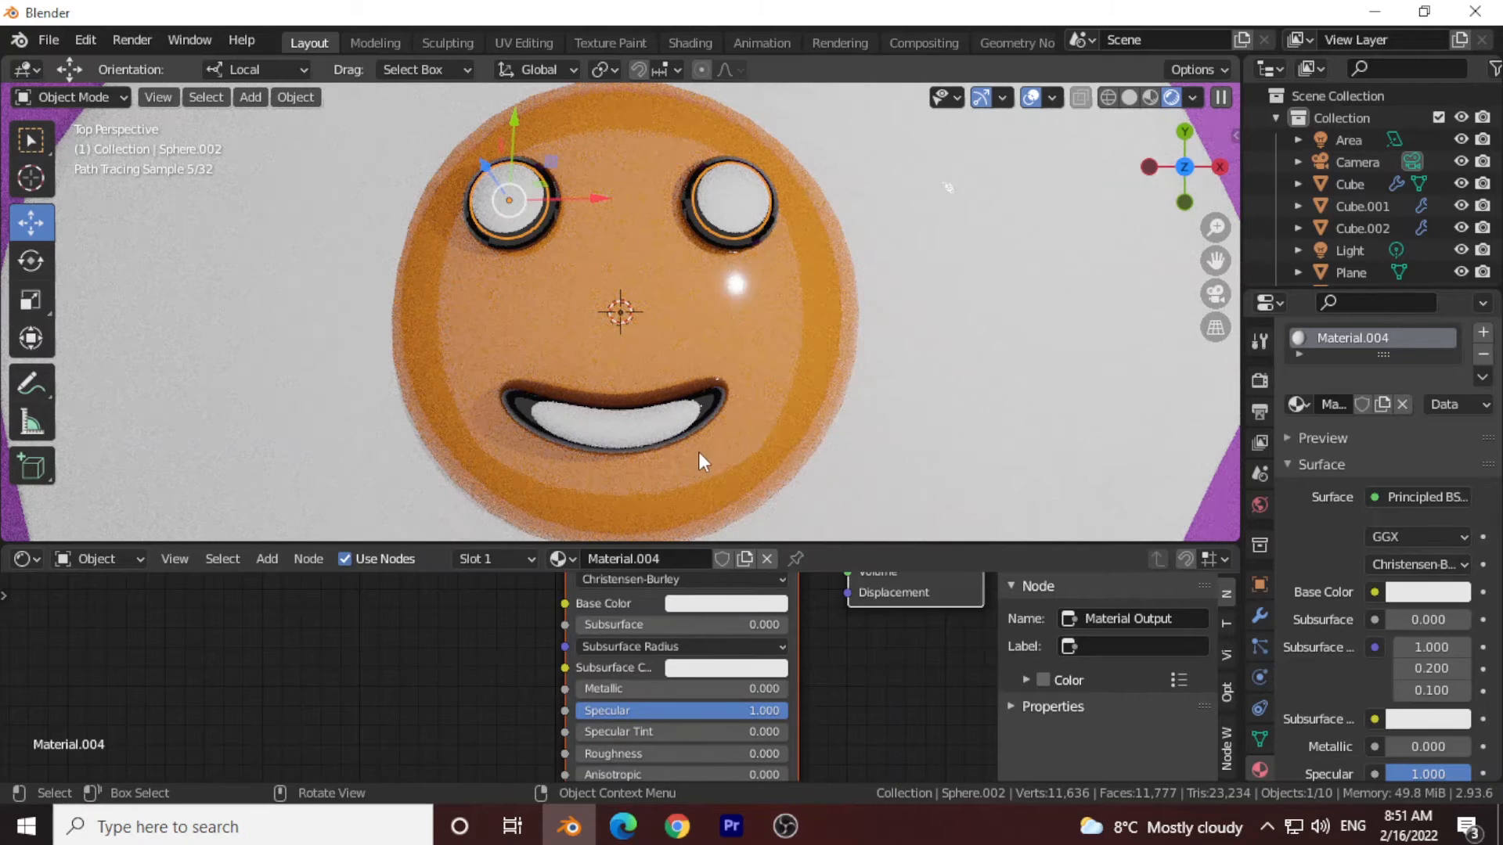
Assign the inner eyes' white Material.004 to the inner mouth, then deselect everything.
left_click(655, 424)
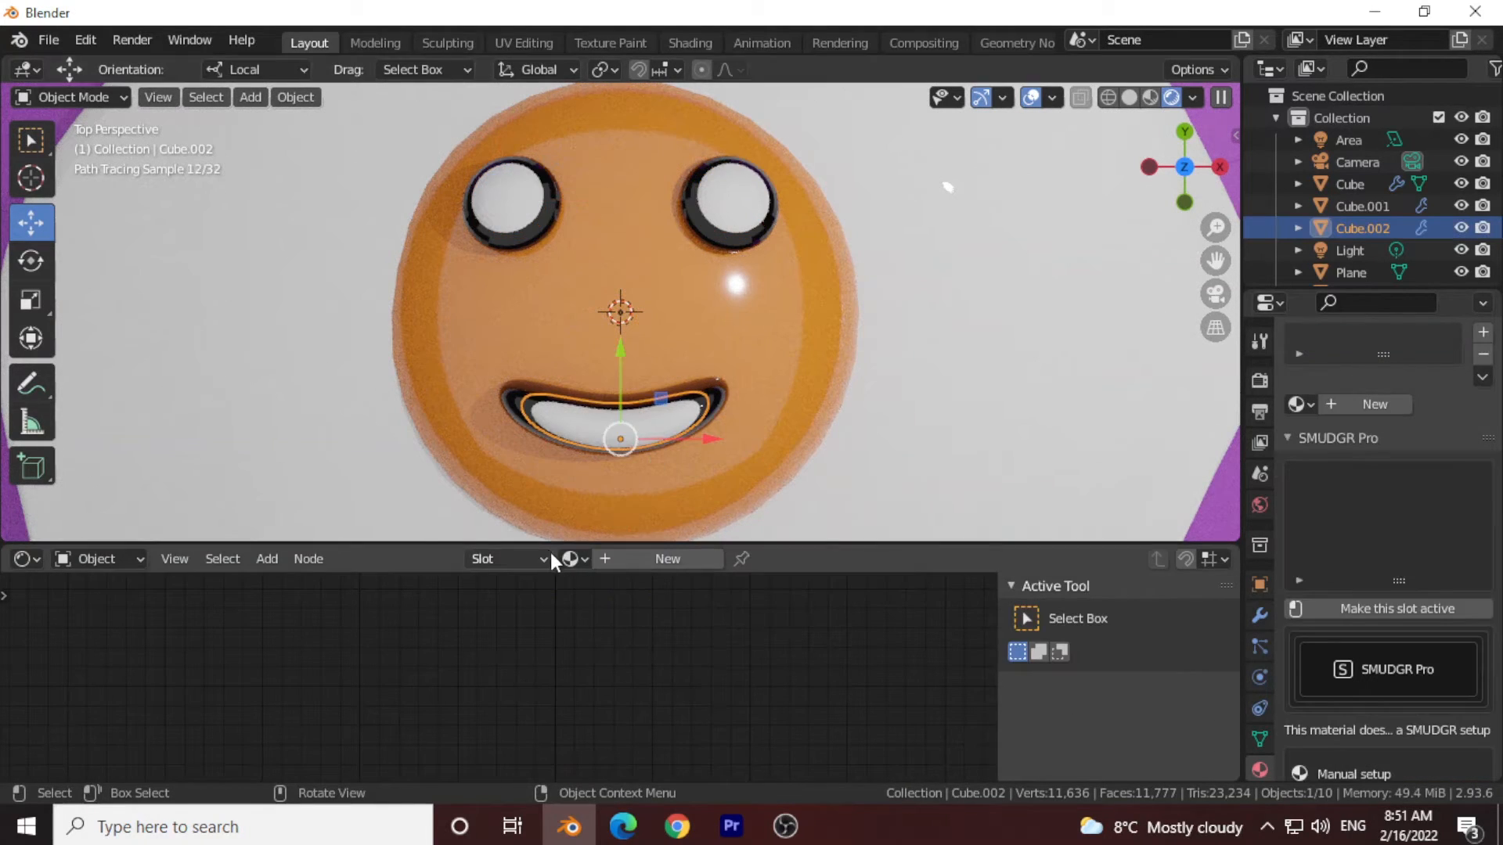
left_click(571, 559)
left_click(631, 415)
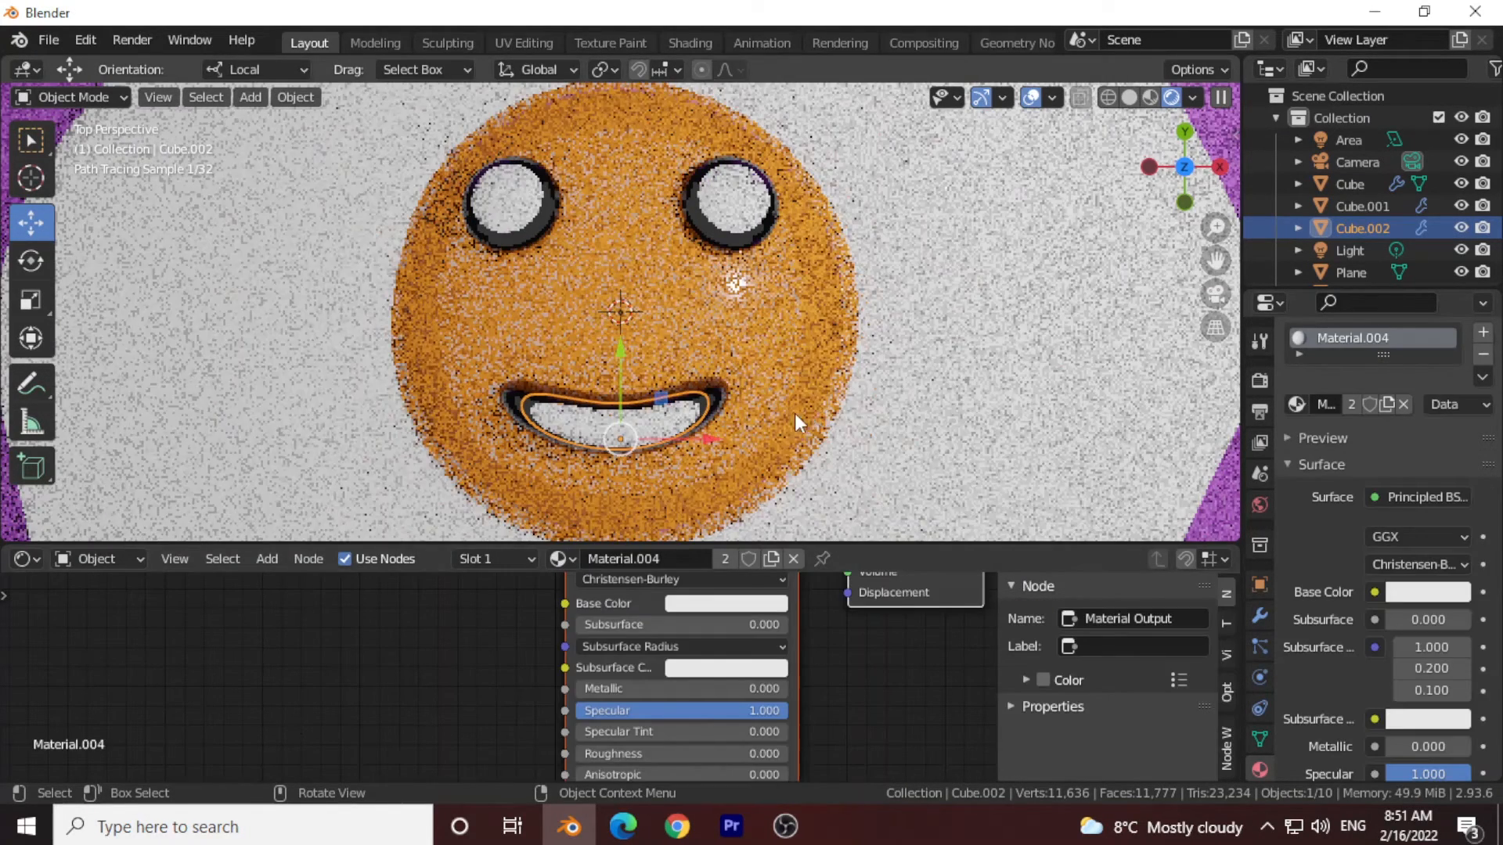
scroll(814, 395, "down", 6)
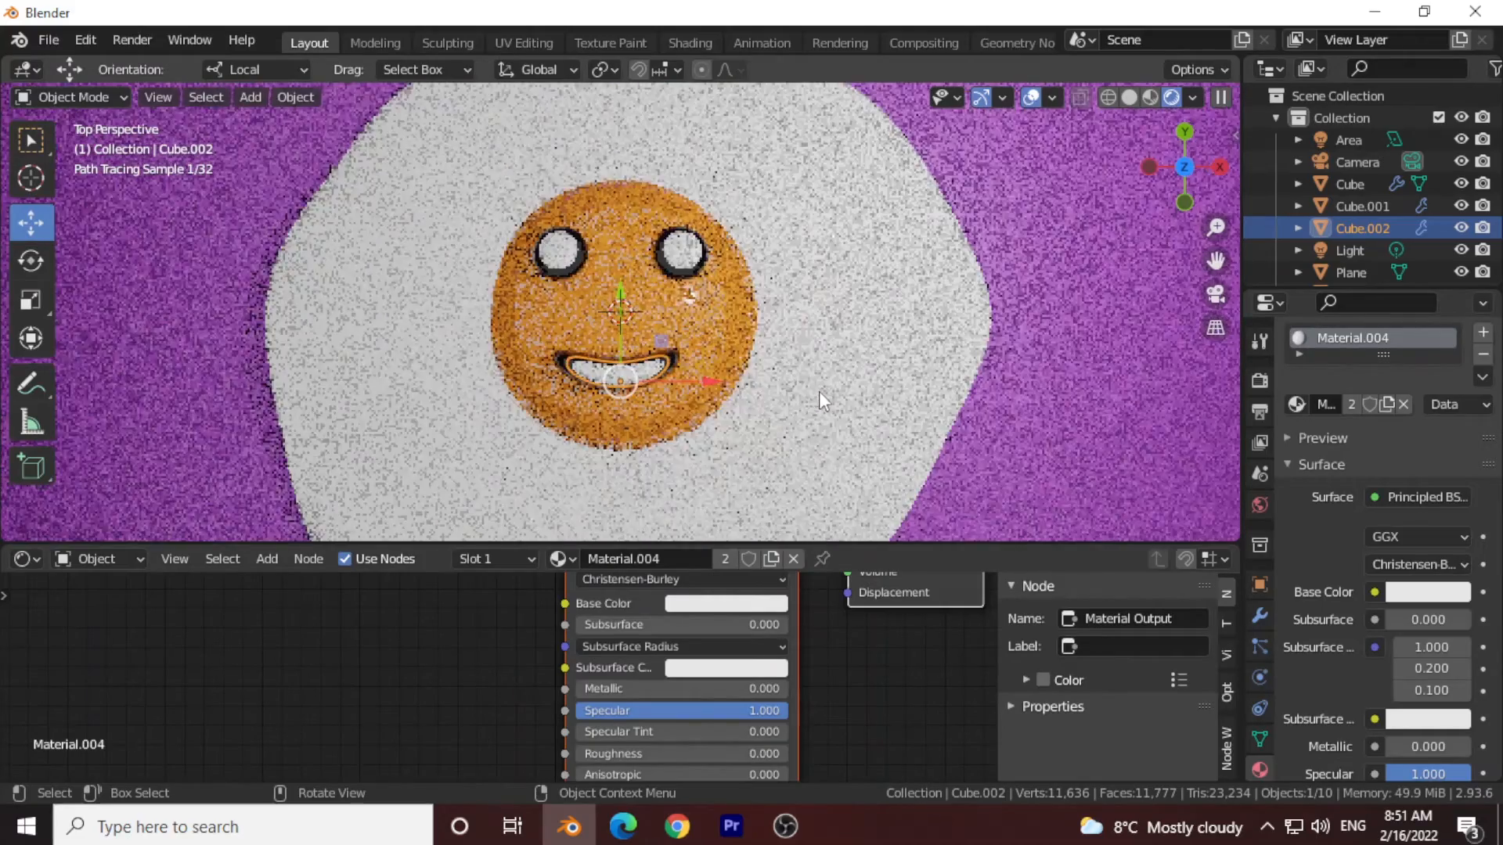
left_click(1119, 306)
scroll(1016, 344, "up", 3)
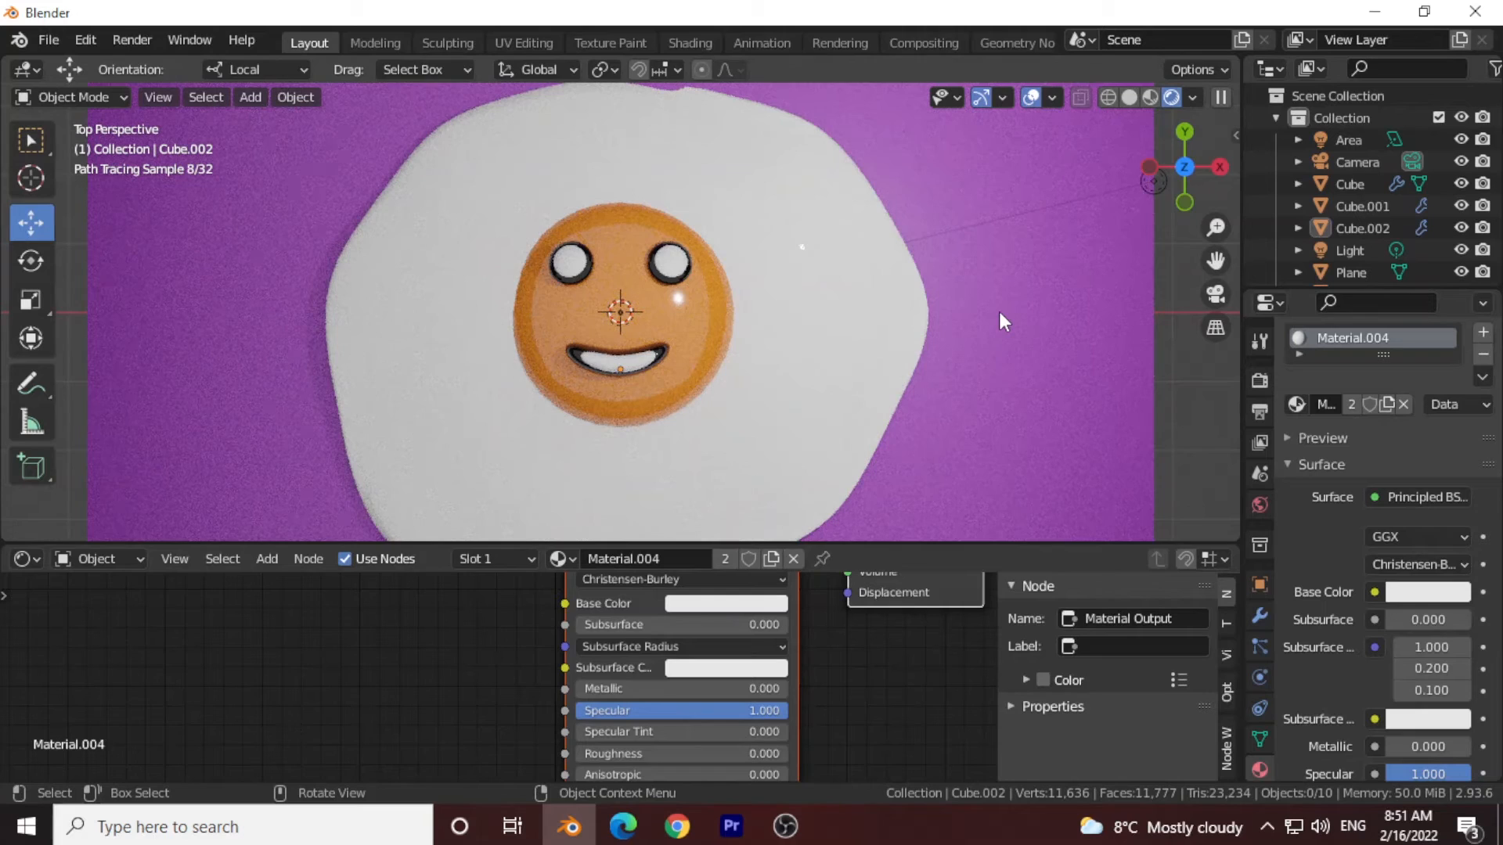
scroll(997, 321, "down", 2)
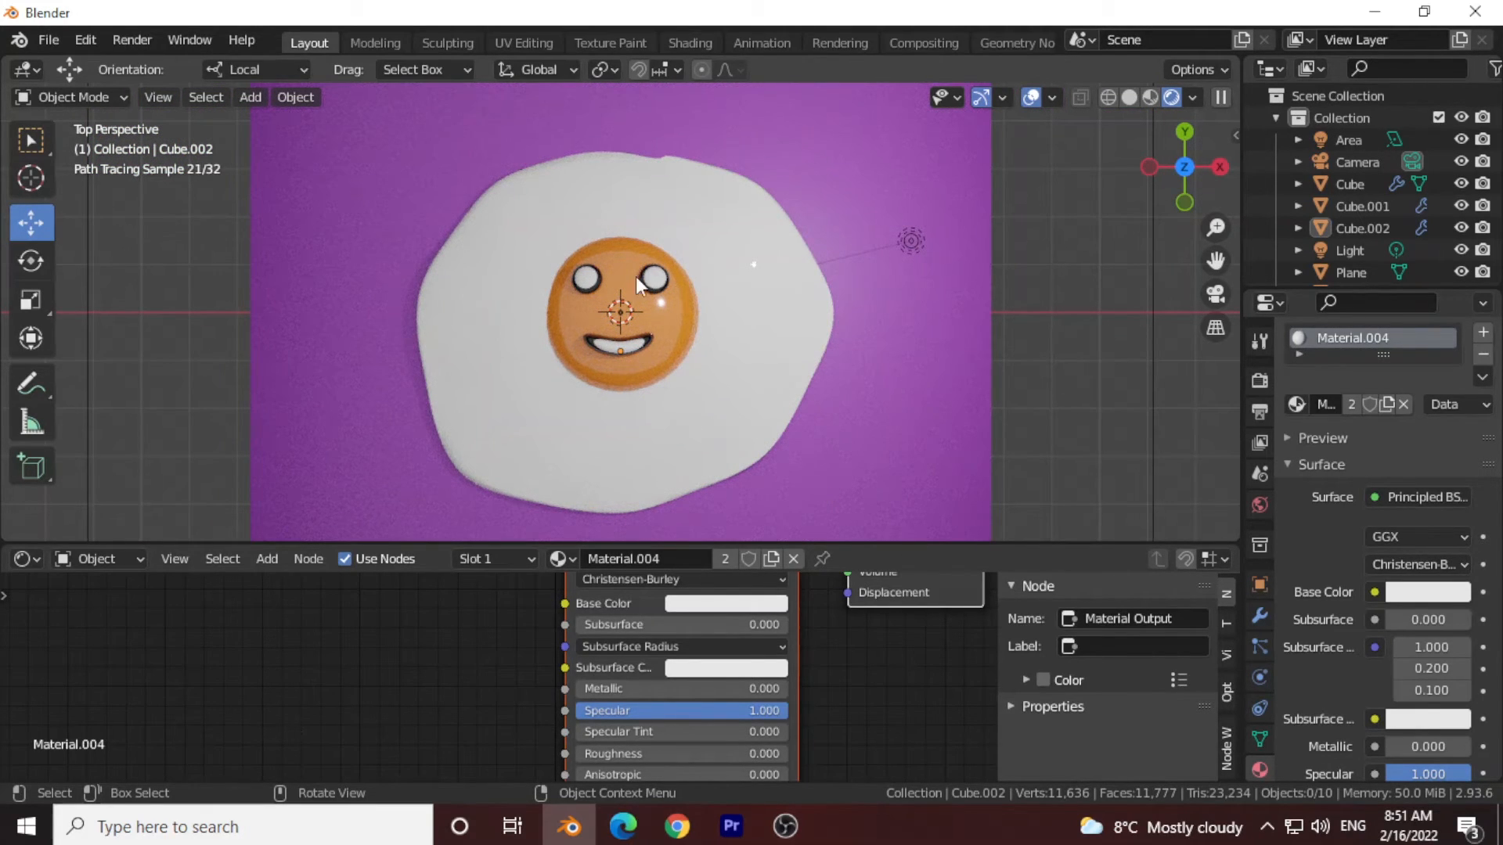
Scale the white inner eyes down in two passes so that a thicker black ring of the outer eyes shows.
left_click(669, 284)
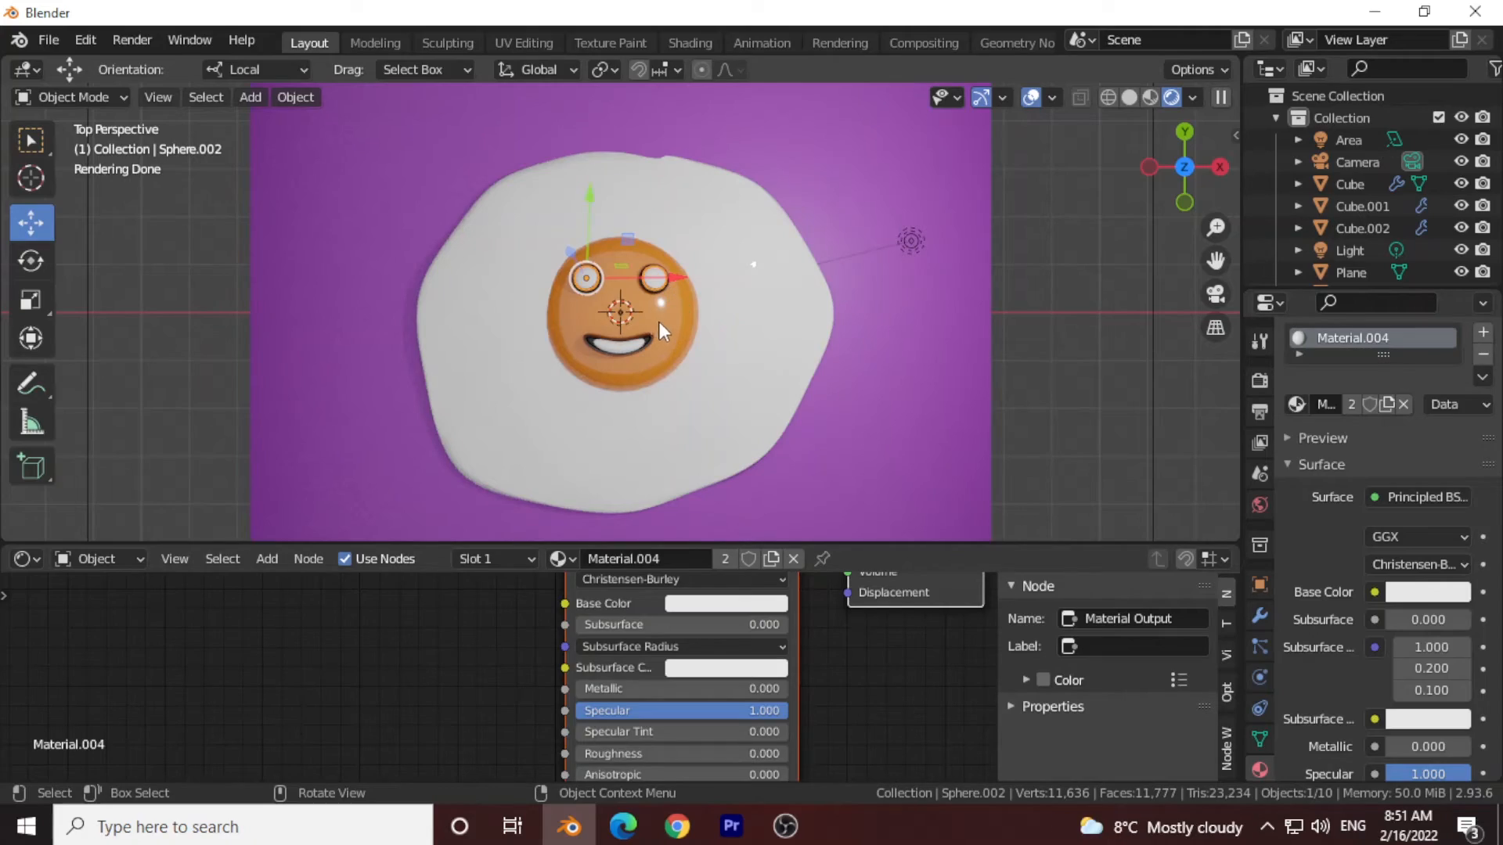
key("s")
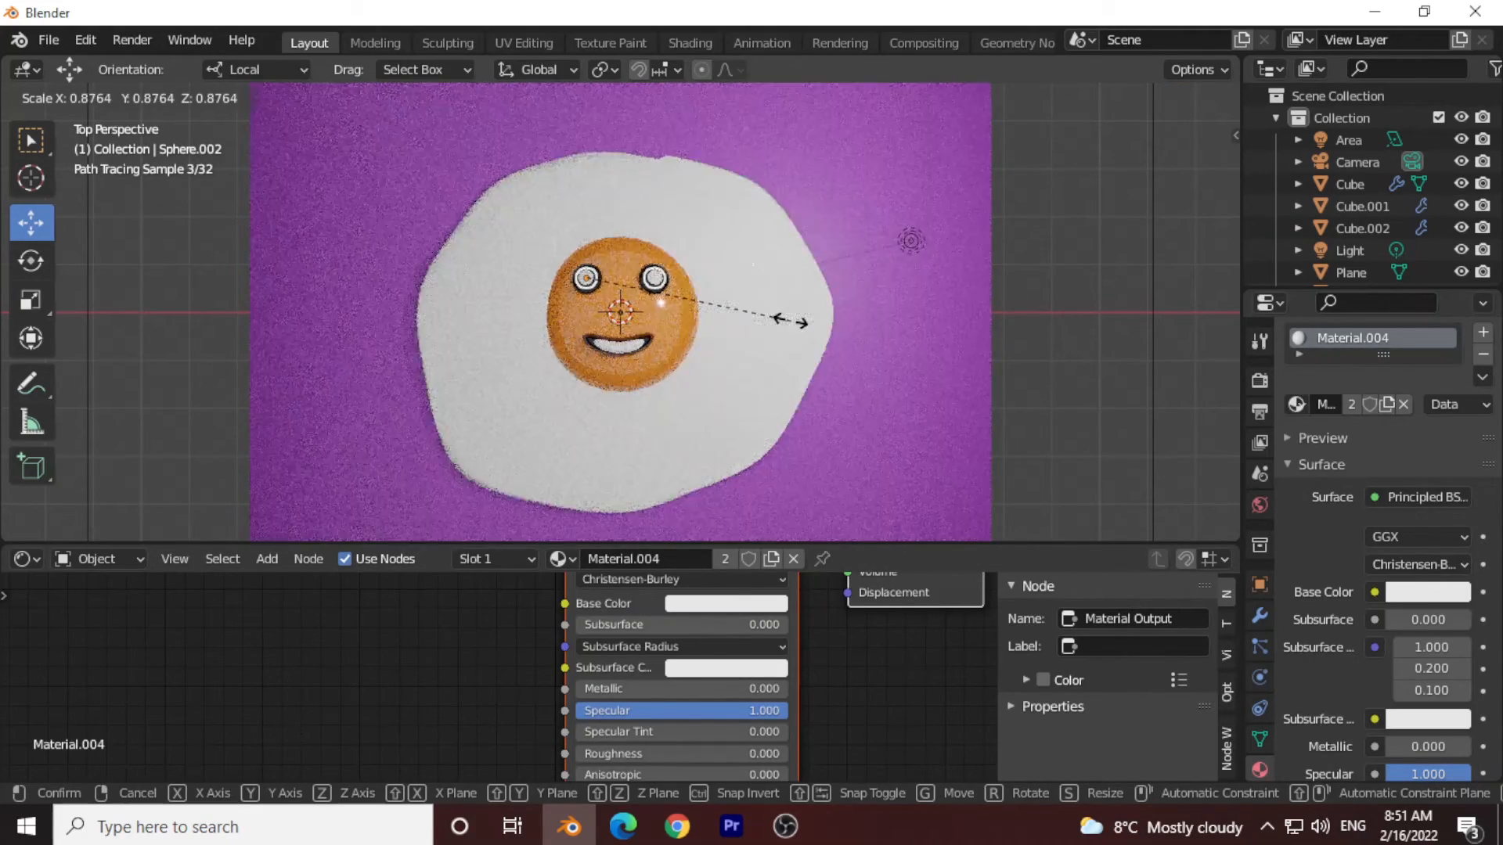
left_click(742, 325)
scroll(731, 300, "up", 4)
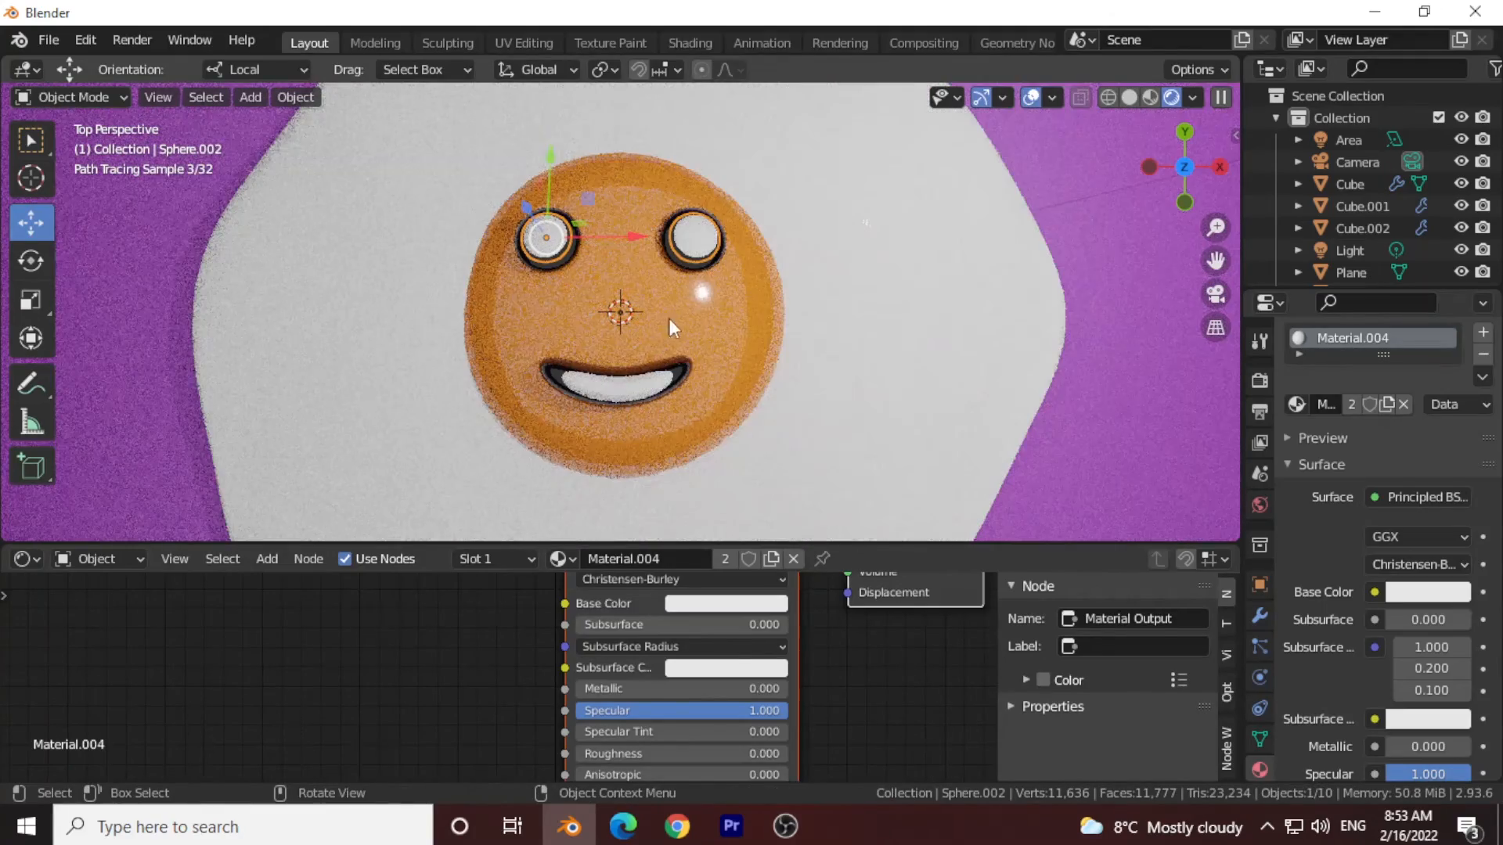
key("s")
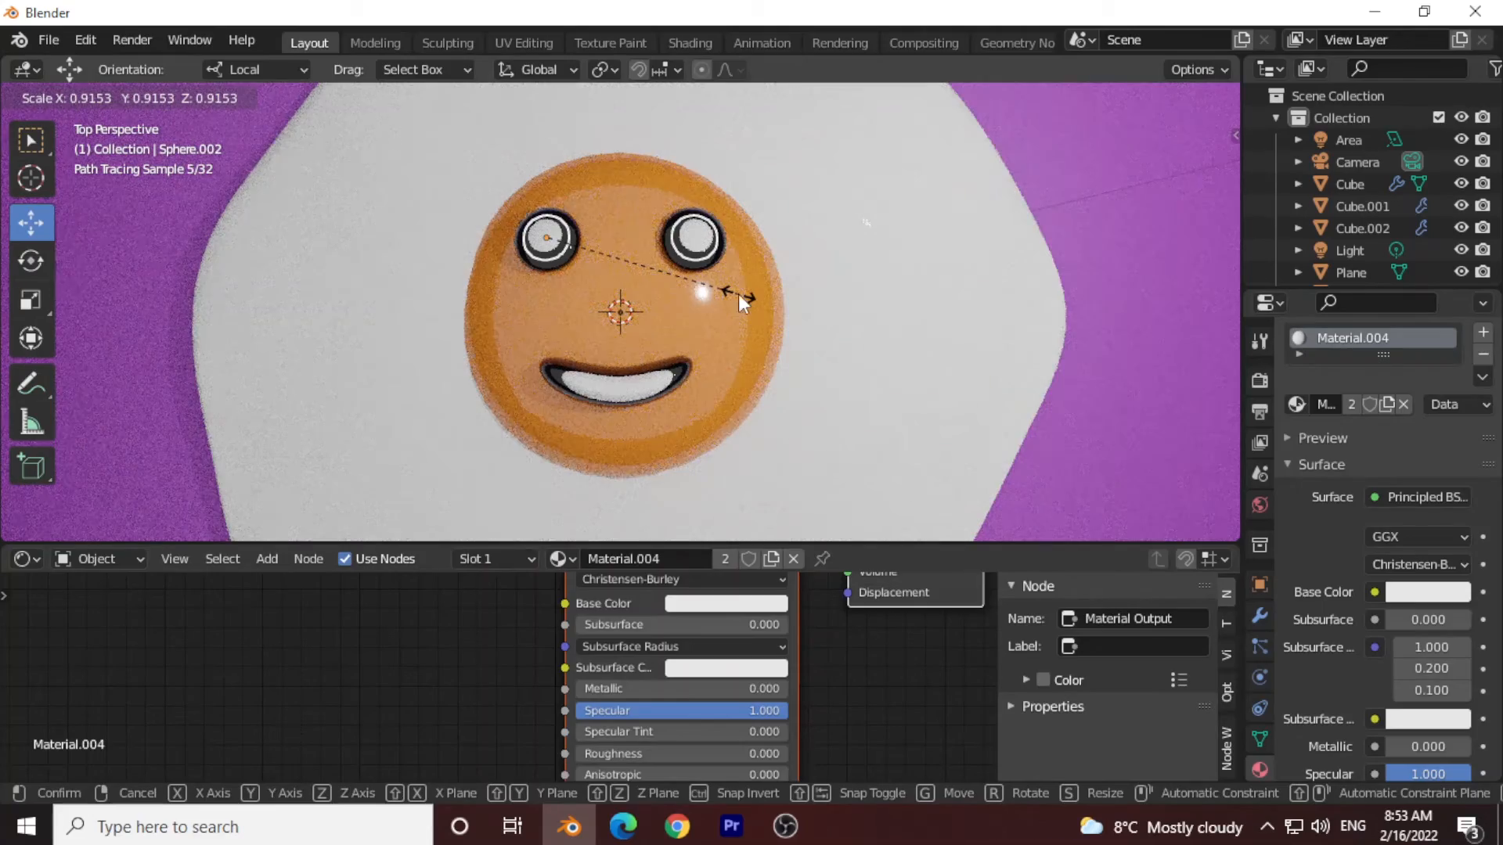
left_click(723, 296)
Select the black outer eyes together with the white inner eyes and scale both up about 1.39 times.
left_click(565, 259)
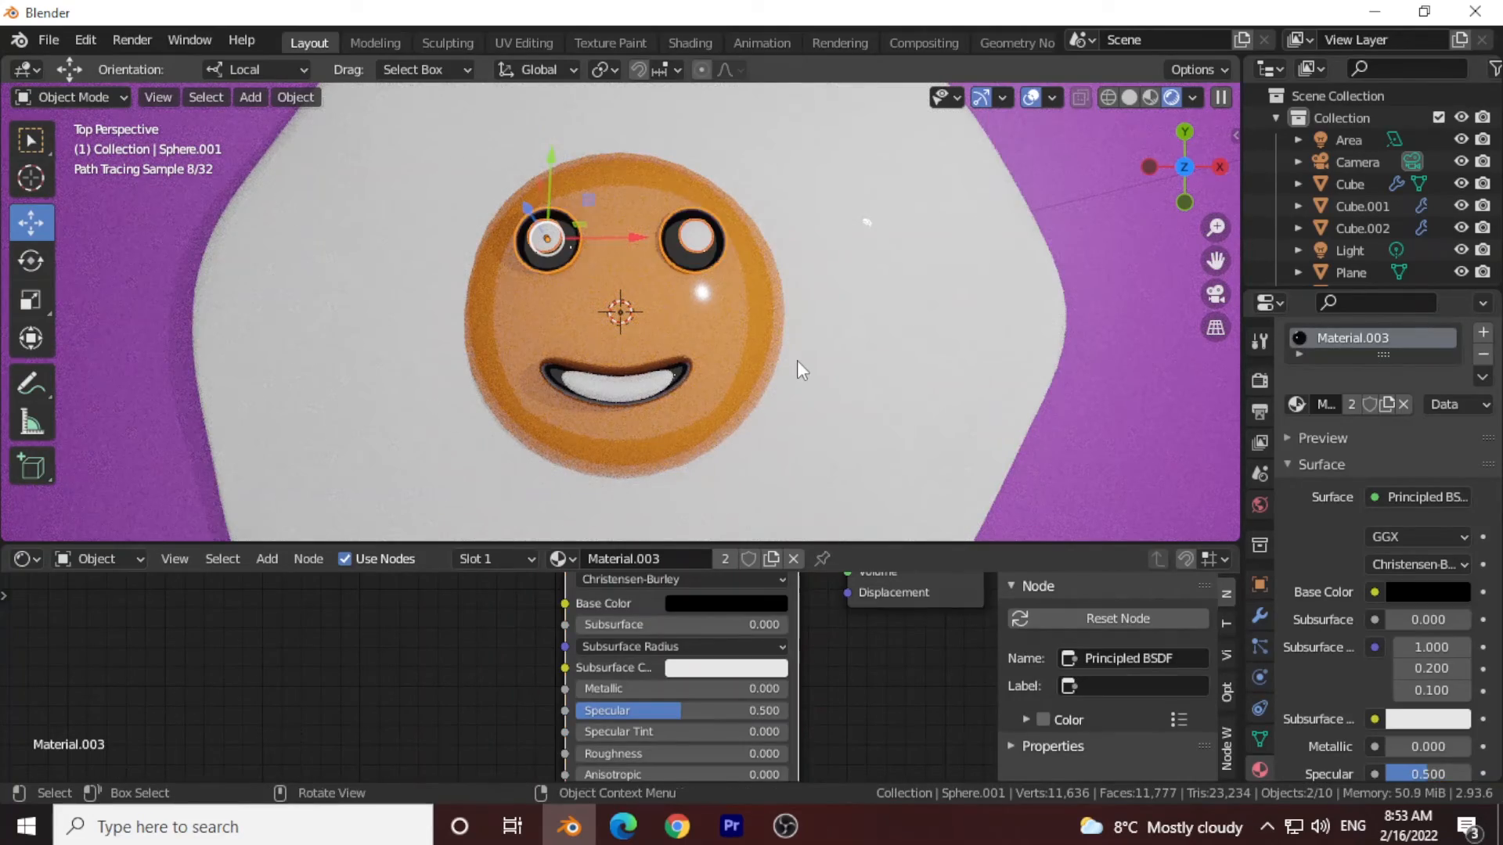
key("s")
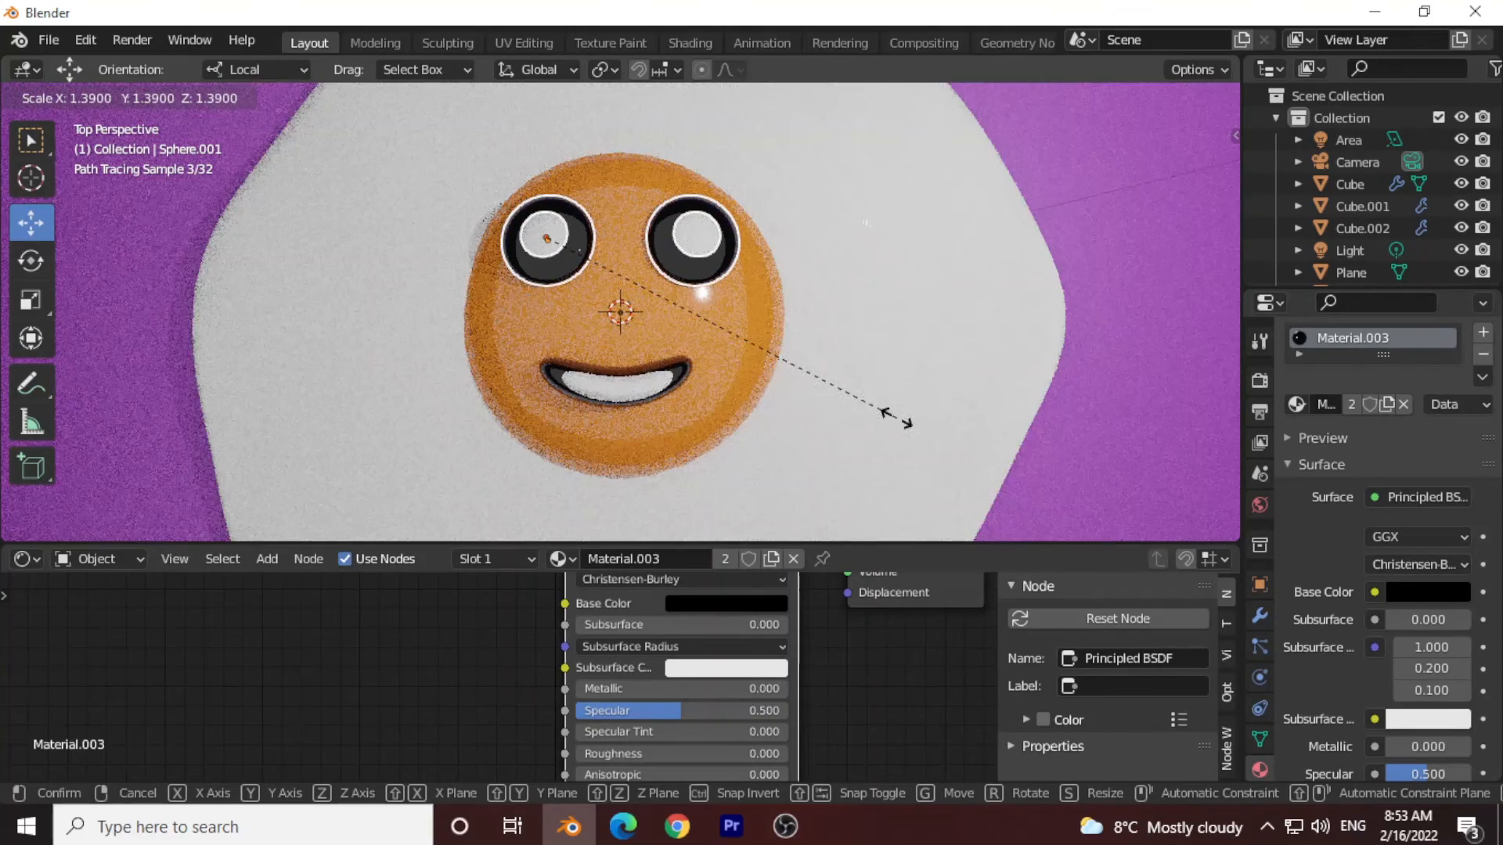
left_click(891, 417)
Select the white inner mouth and the black outer mouth together and scale both up slightly.
left_click(643, 387)
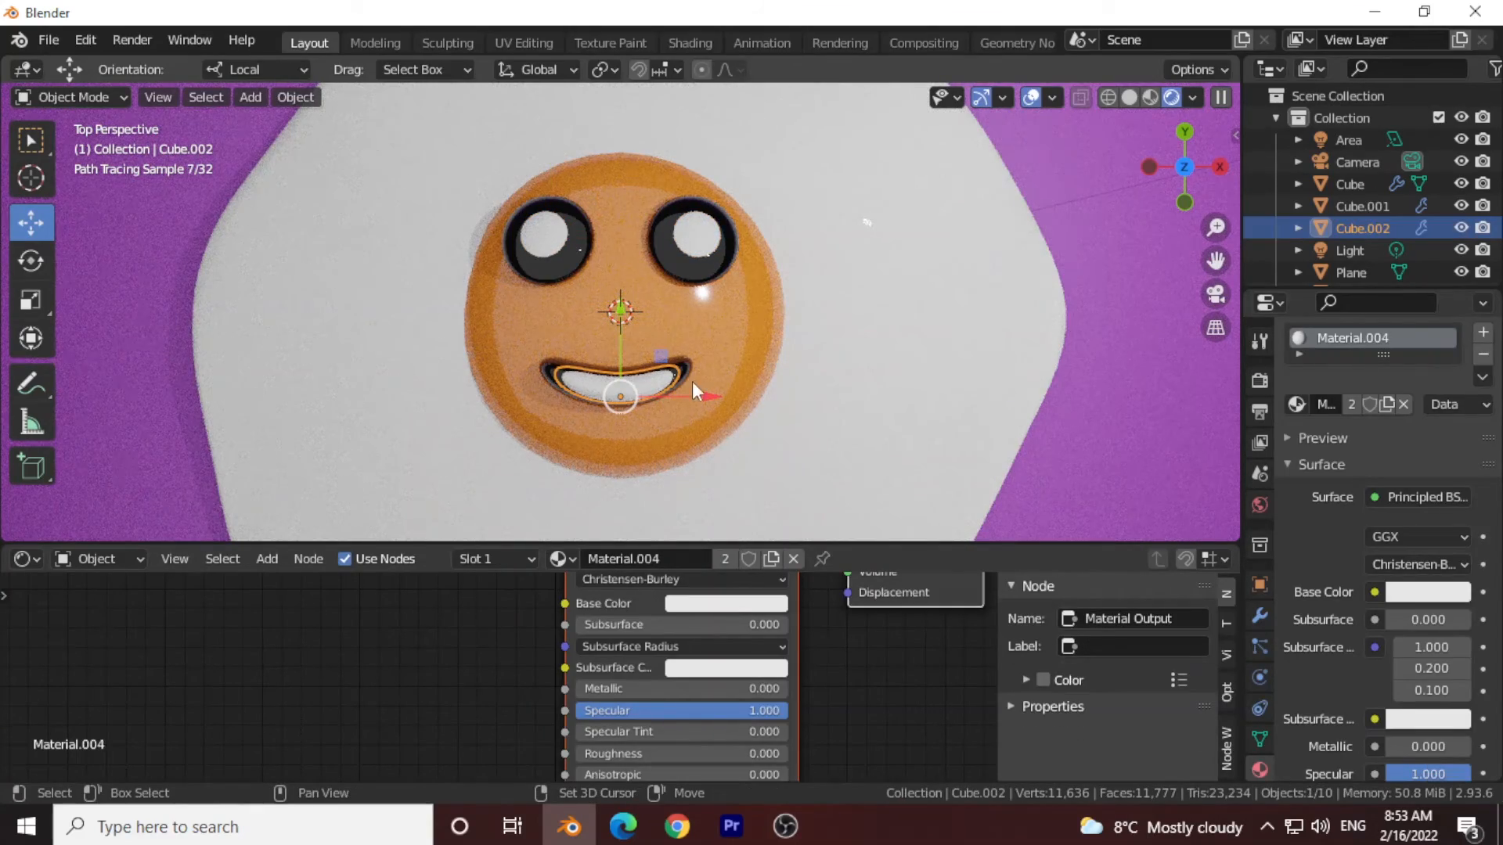
left_click(692, 382, "shift")
key("s")
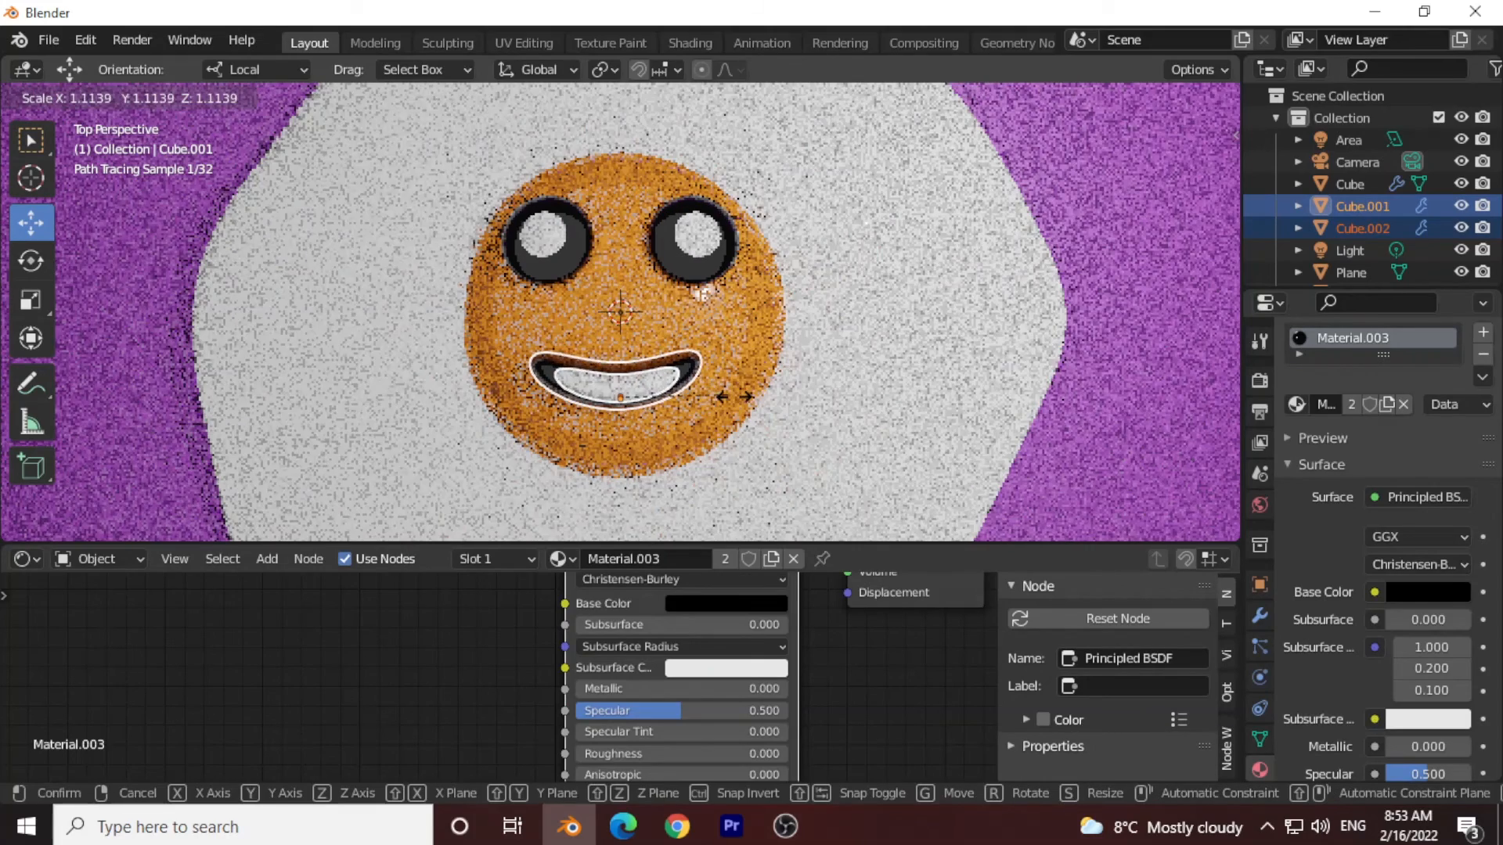
left_click(731, 394)
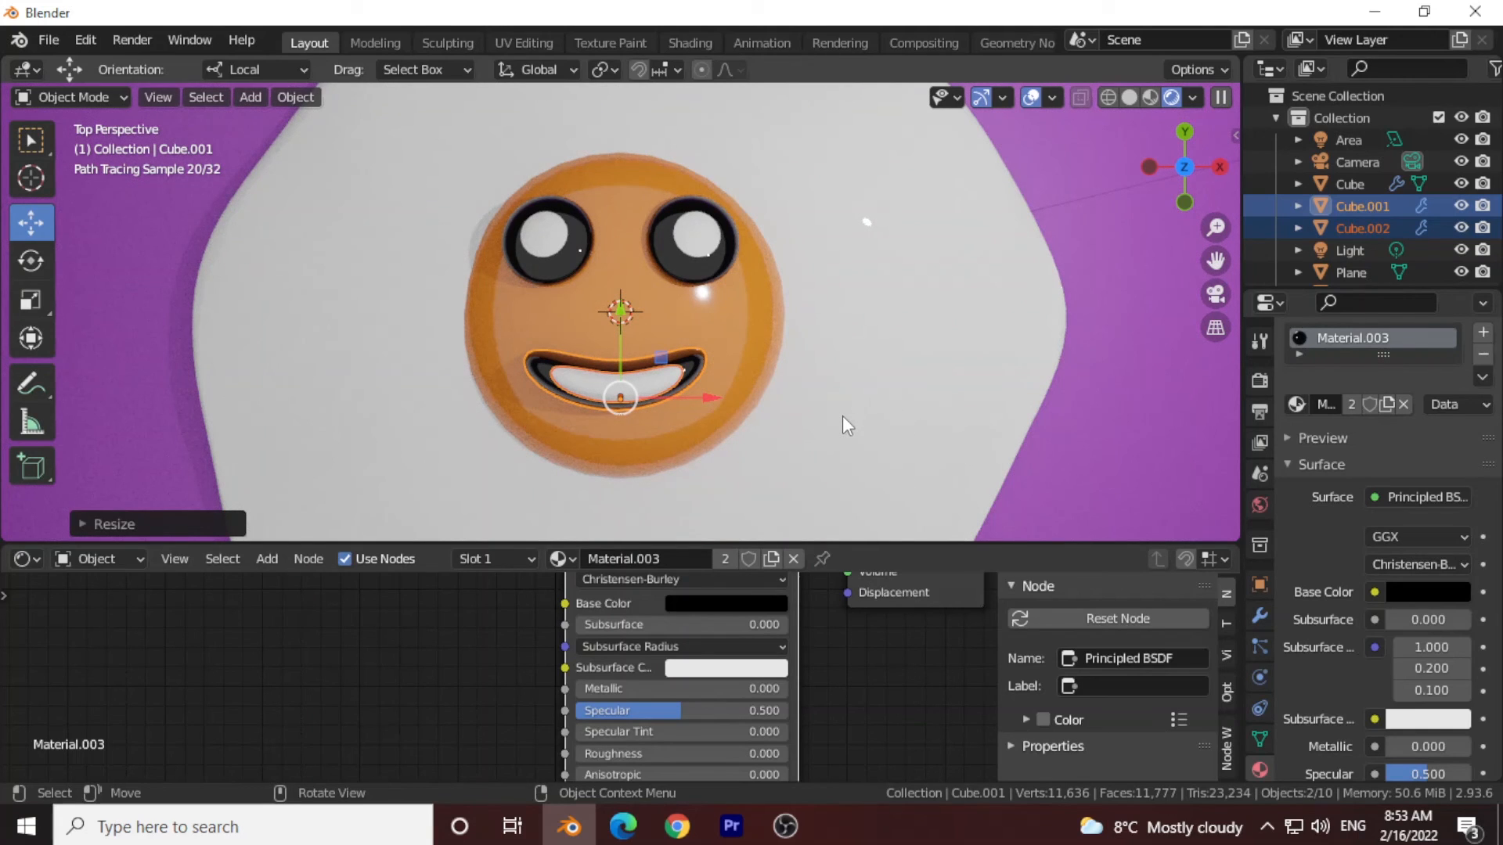
scroll(889, 416, "down", 3)
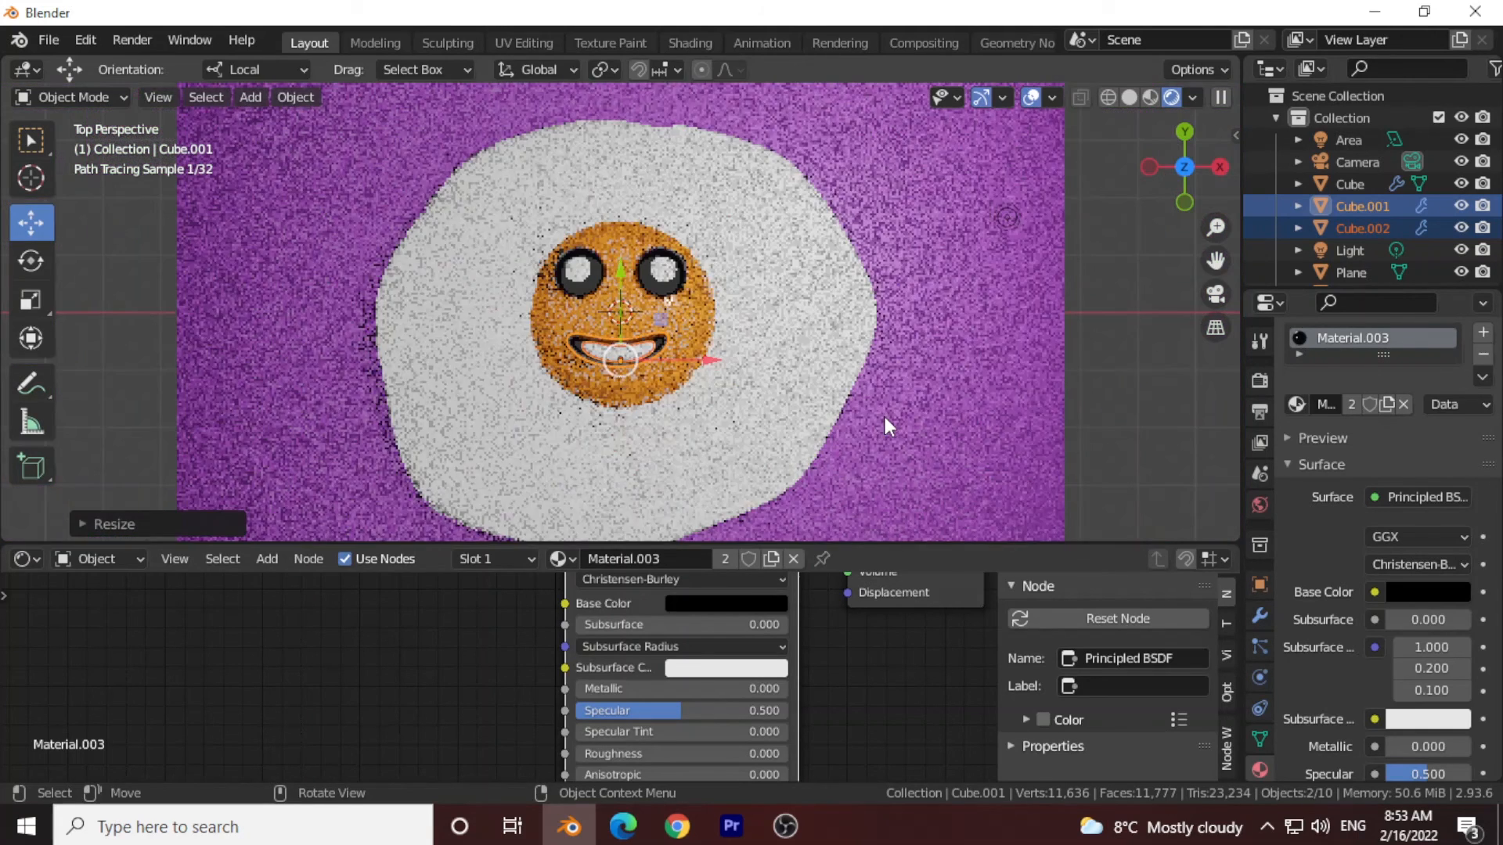